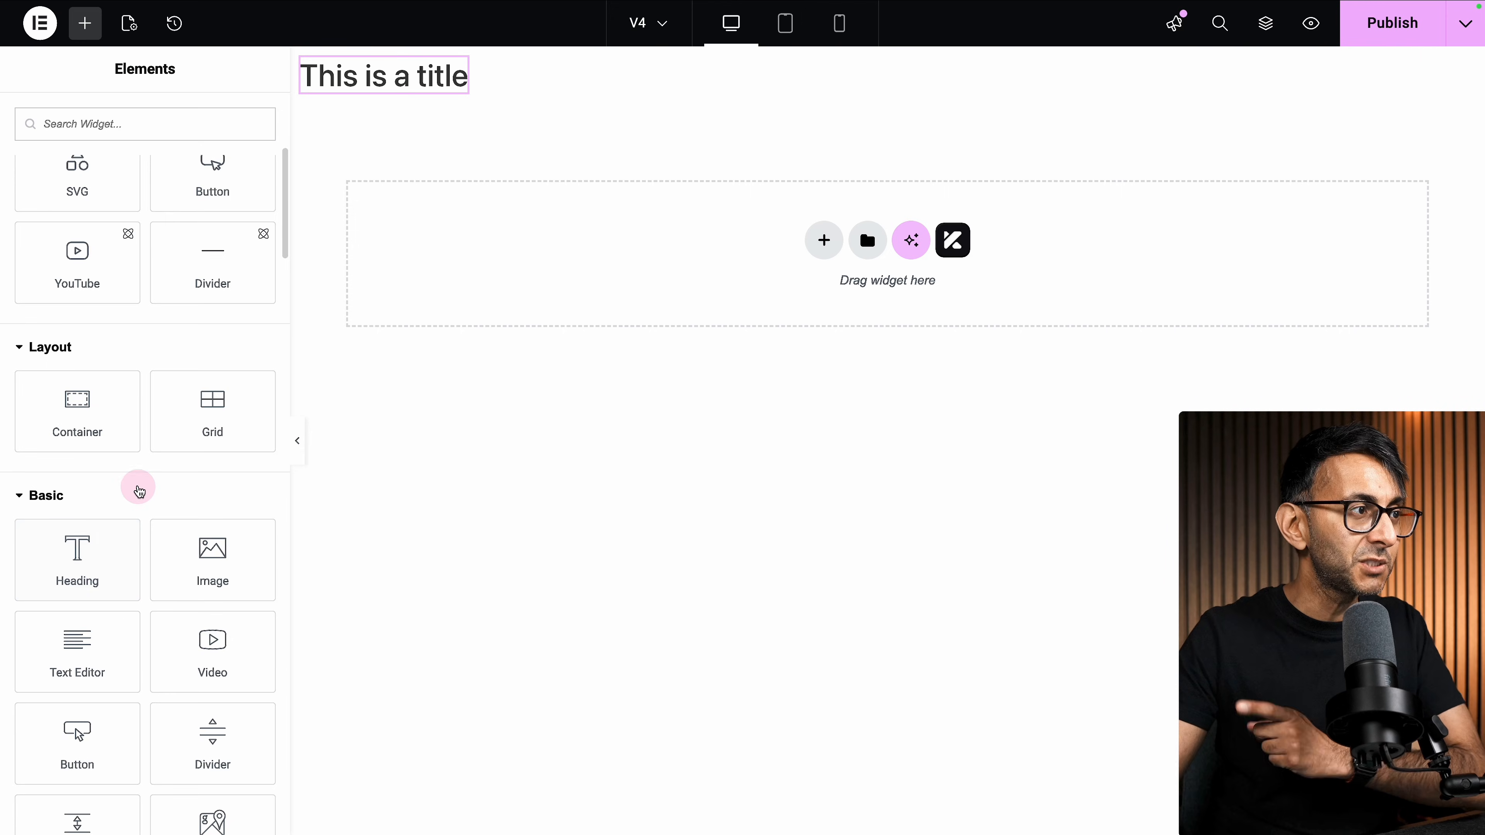
- Open the Variables Manager from the background color variables of the "This is a title" heading
{"action": "scroll", "coordinate": [139, 490], "scroll_direction": "up", "scroll_amount": 6}
{"action": "left_click", "coordinate": [432, 85]}
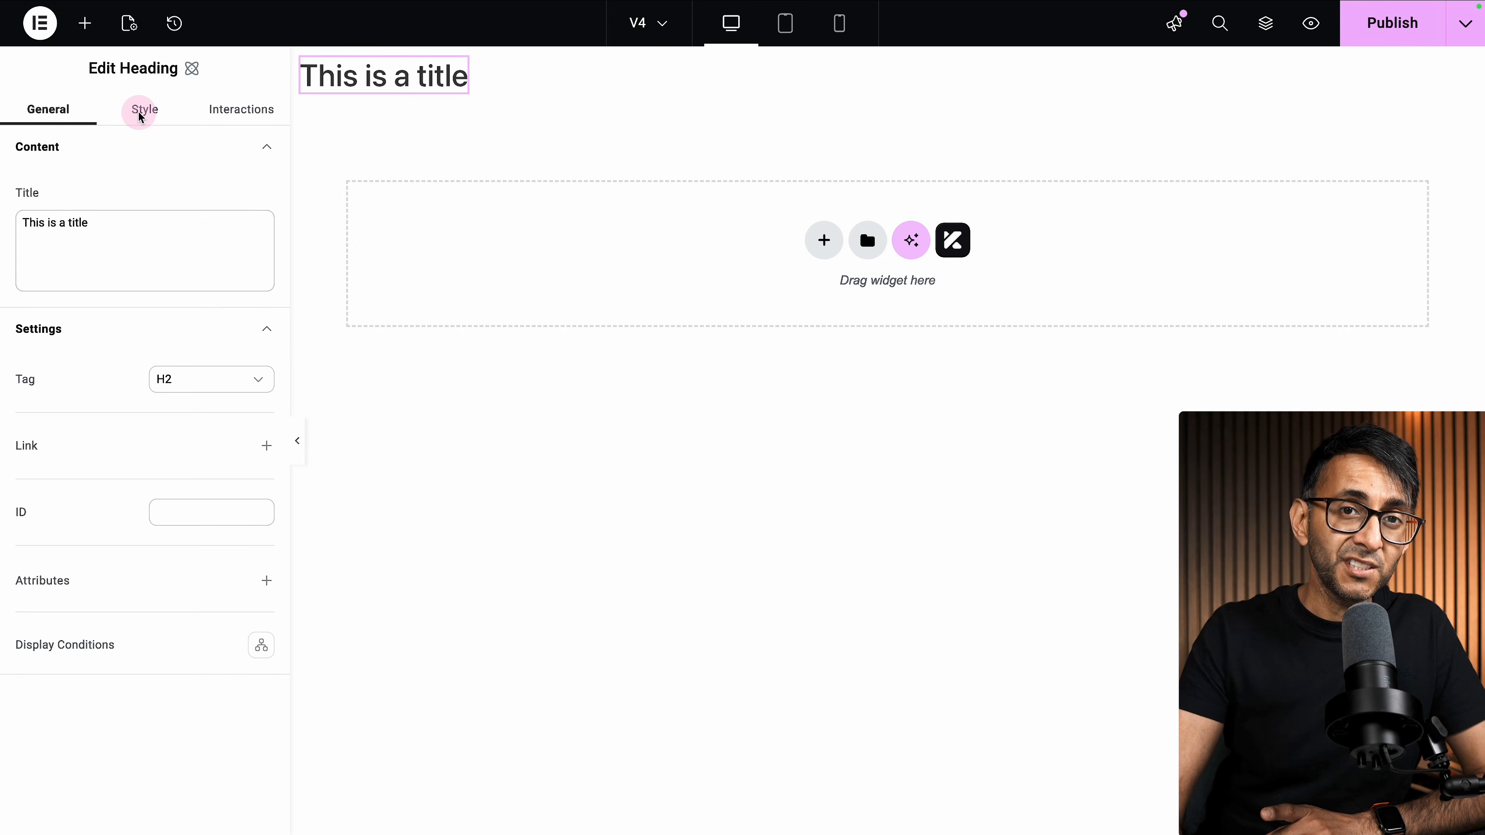
{"action": "left_click", "coordinate": [139, 112]}
{"action": "left_click", "coordinate": [266, 448]}
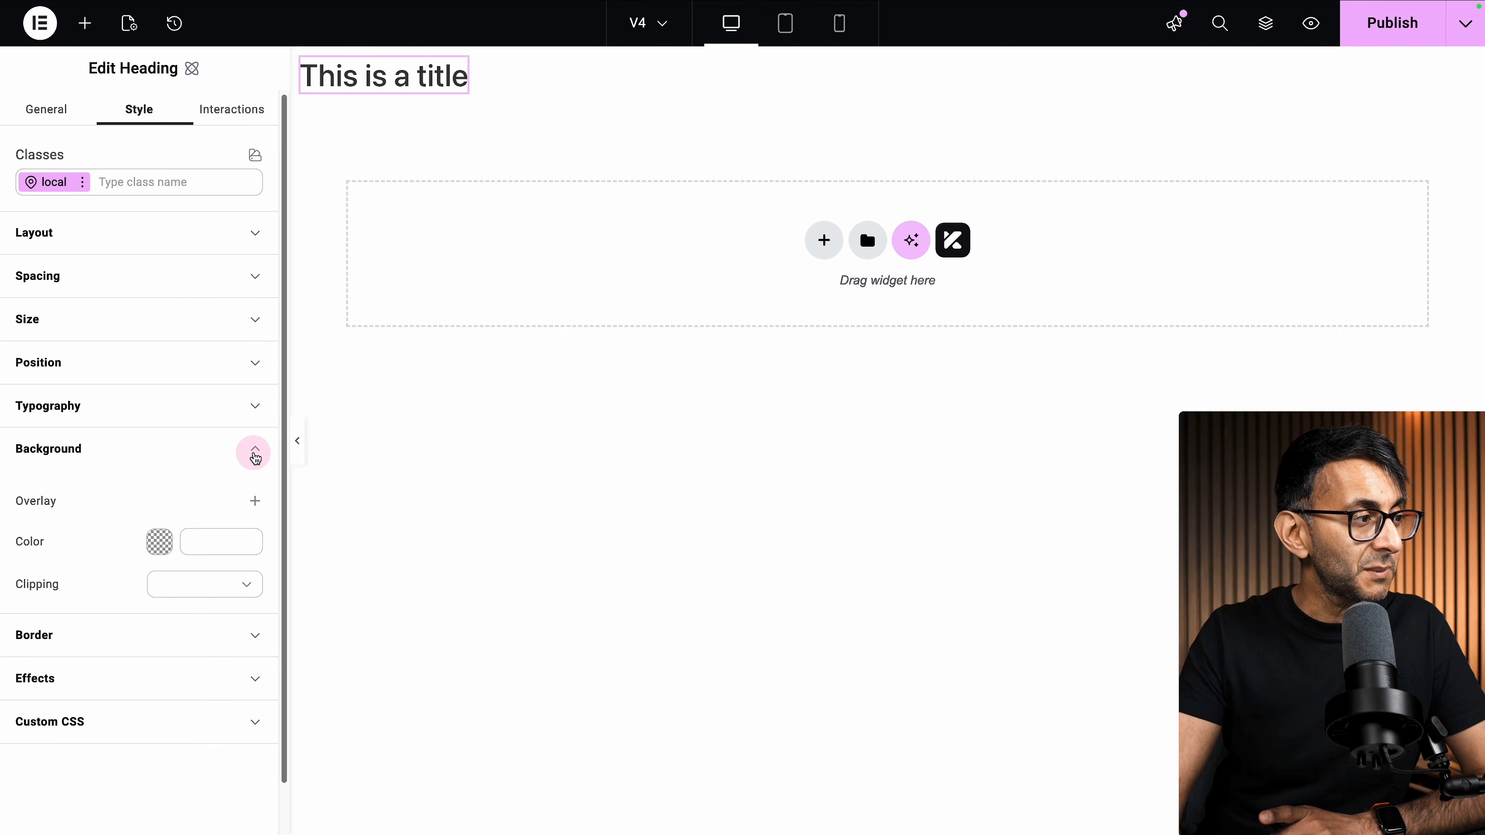
{"action": "left_click", "coordinate": [185, 543]}
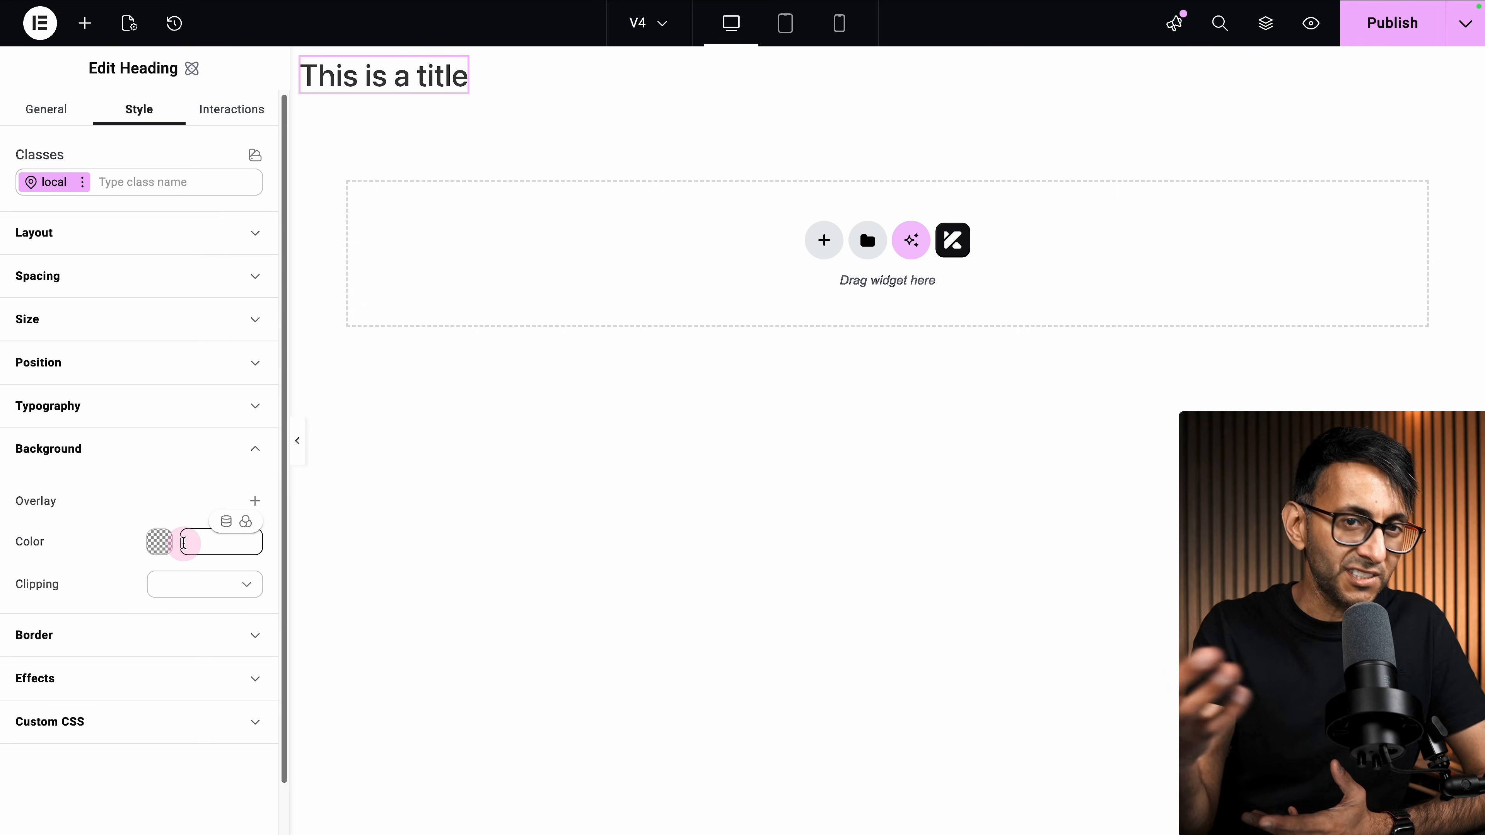
{"action": "left_click", "coordinate": [246, 522]}
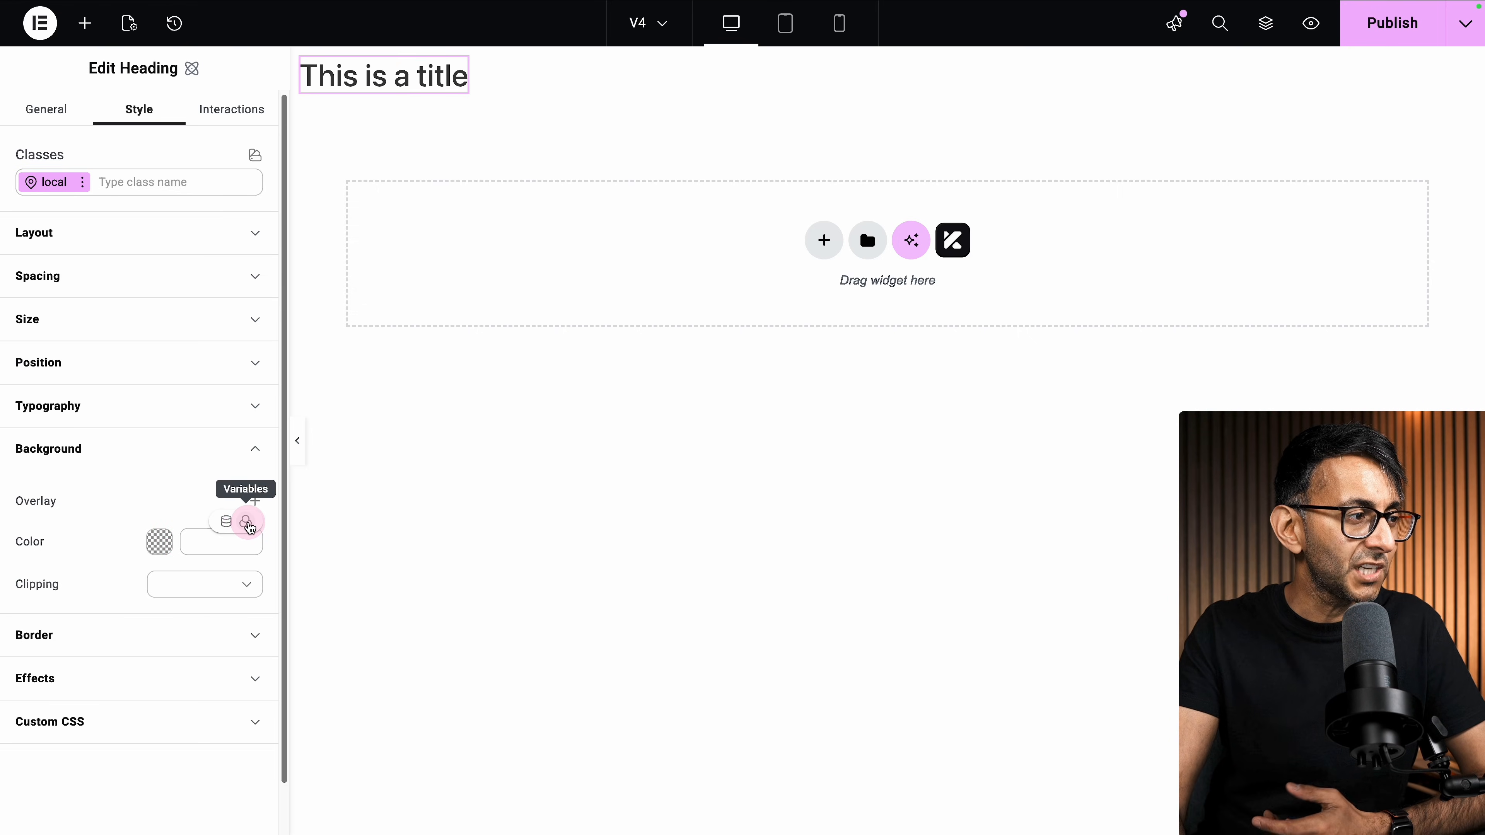
{"action": "left_click", "coordinate": [248, 525]}
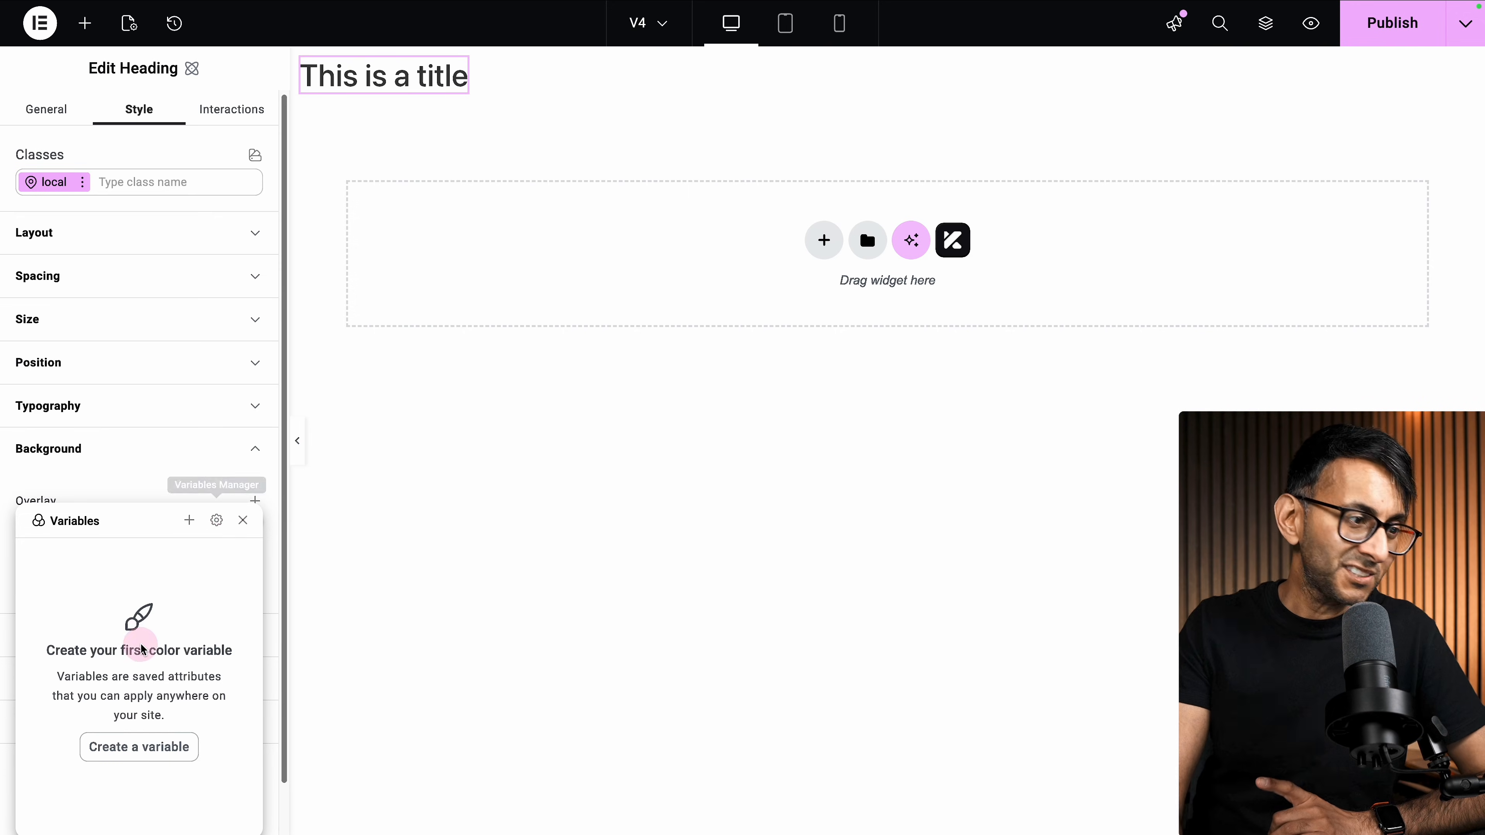
{"action": "left_click", "coordinate": [138, 749]}
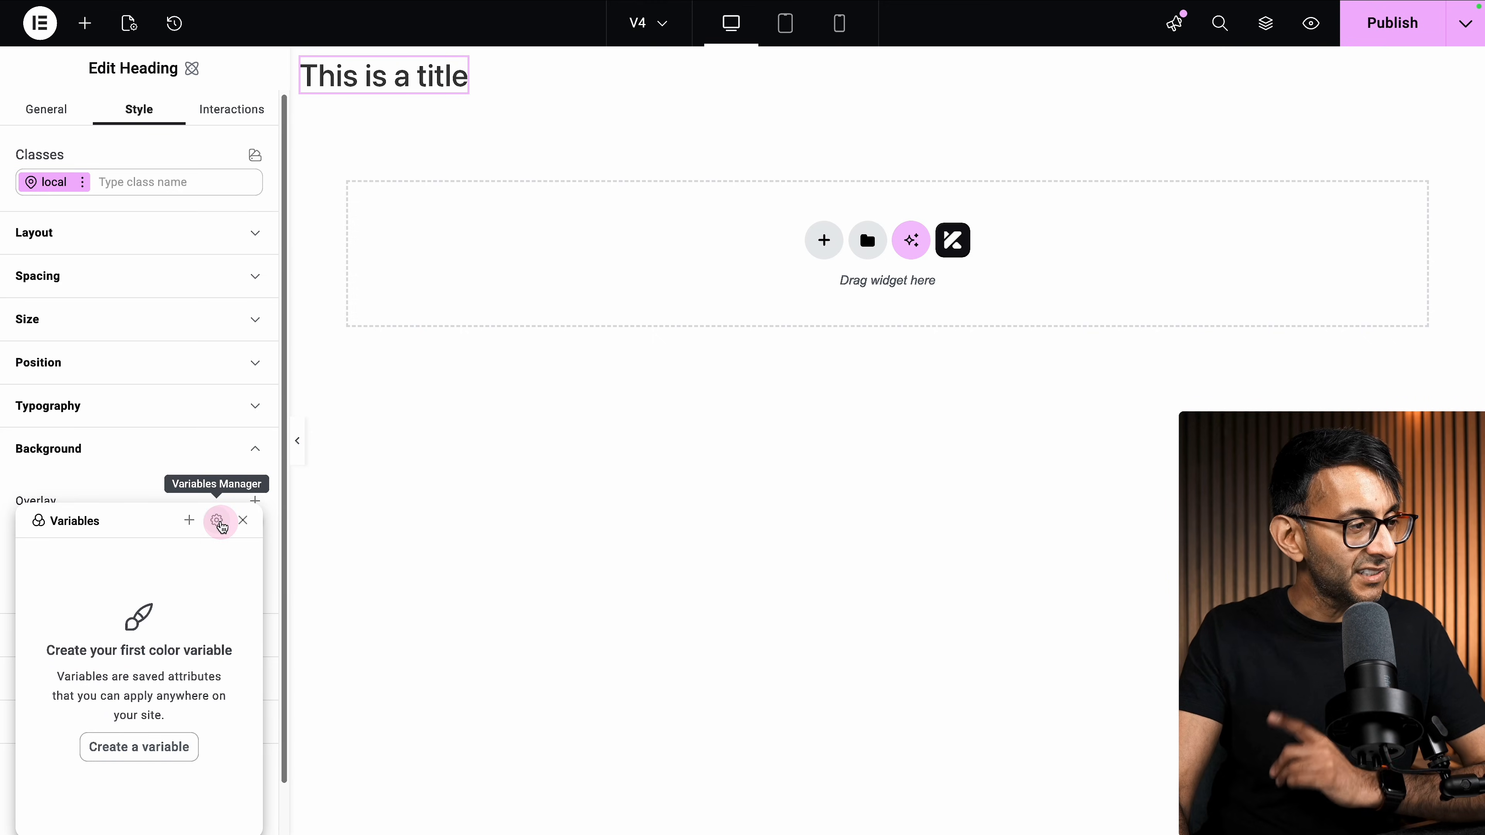
{"action": "left_click", "coordinate": [218, 522]}
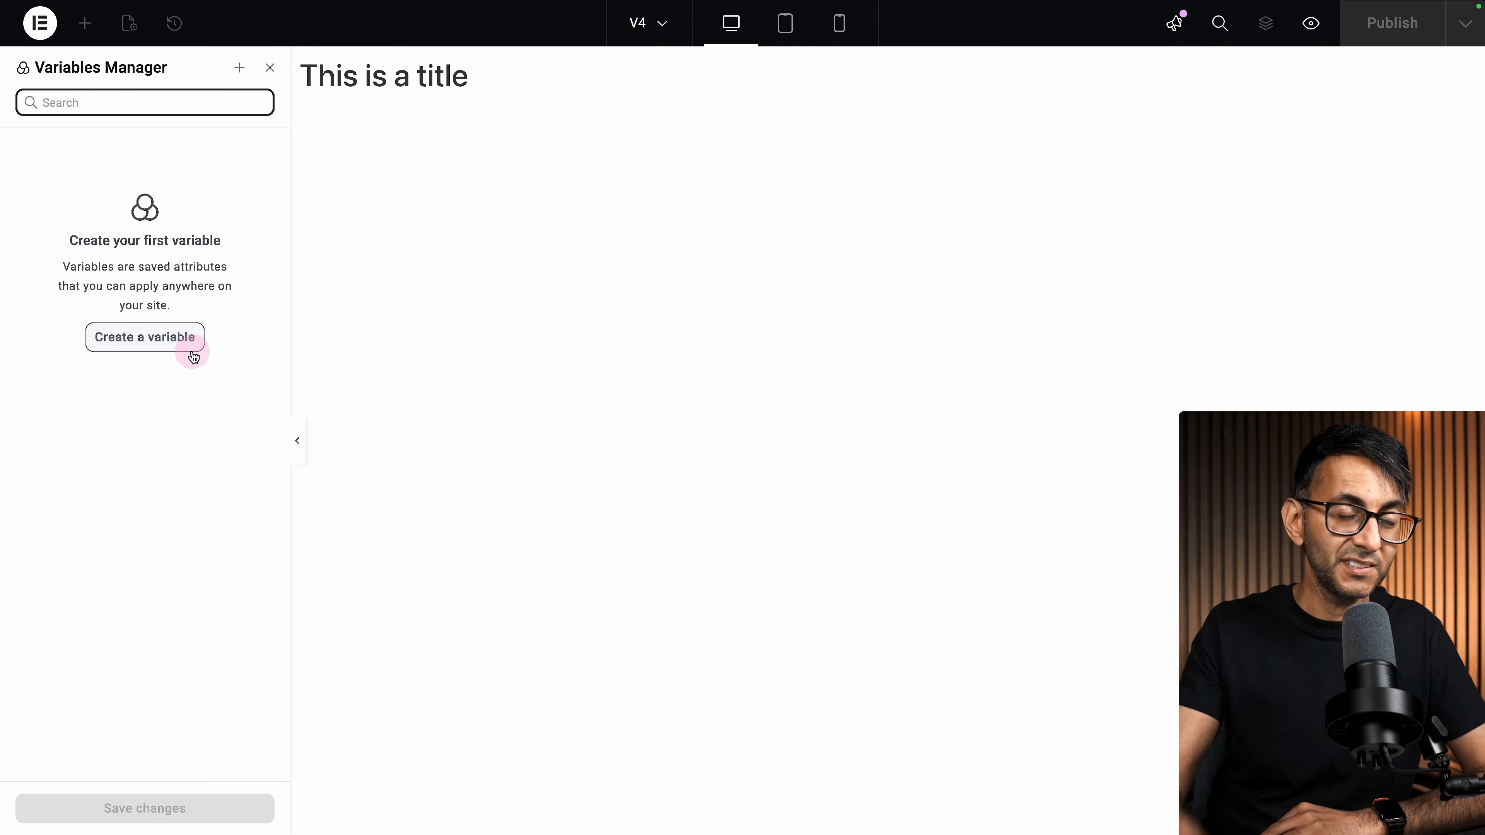
- Create a font variable named Merriweather and set its value to the custom font Merriweather
{"action": "left_click", "coordinate": [145, 336]}
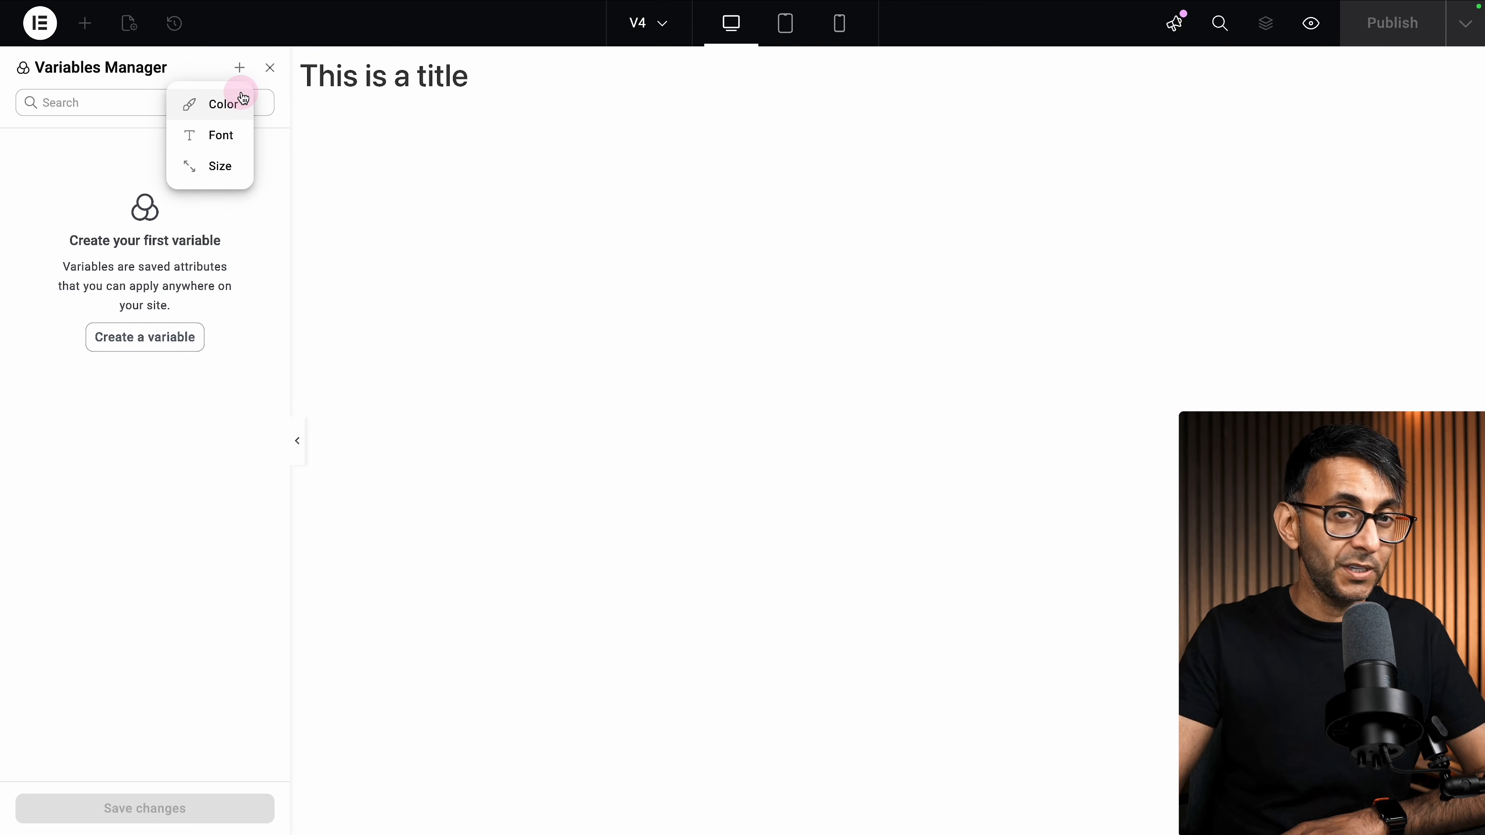
{"action": "left_click", "coordinate": [222, 137]}
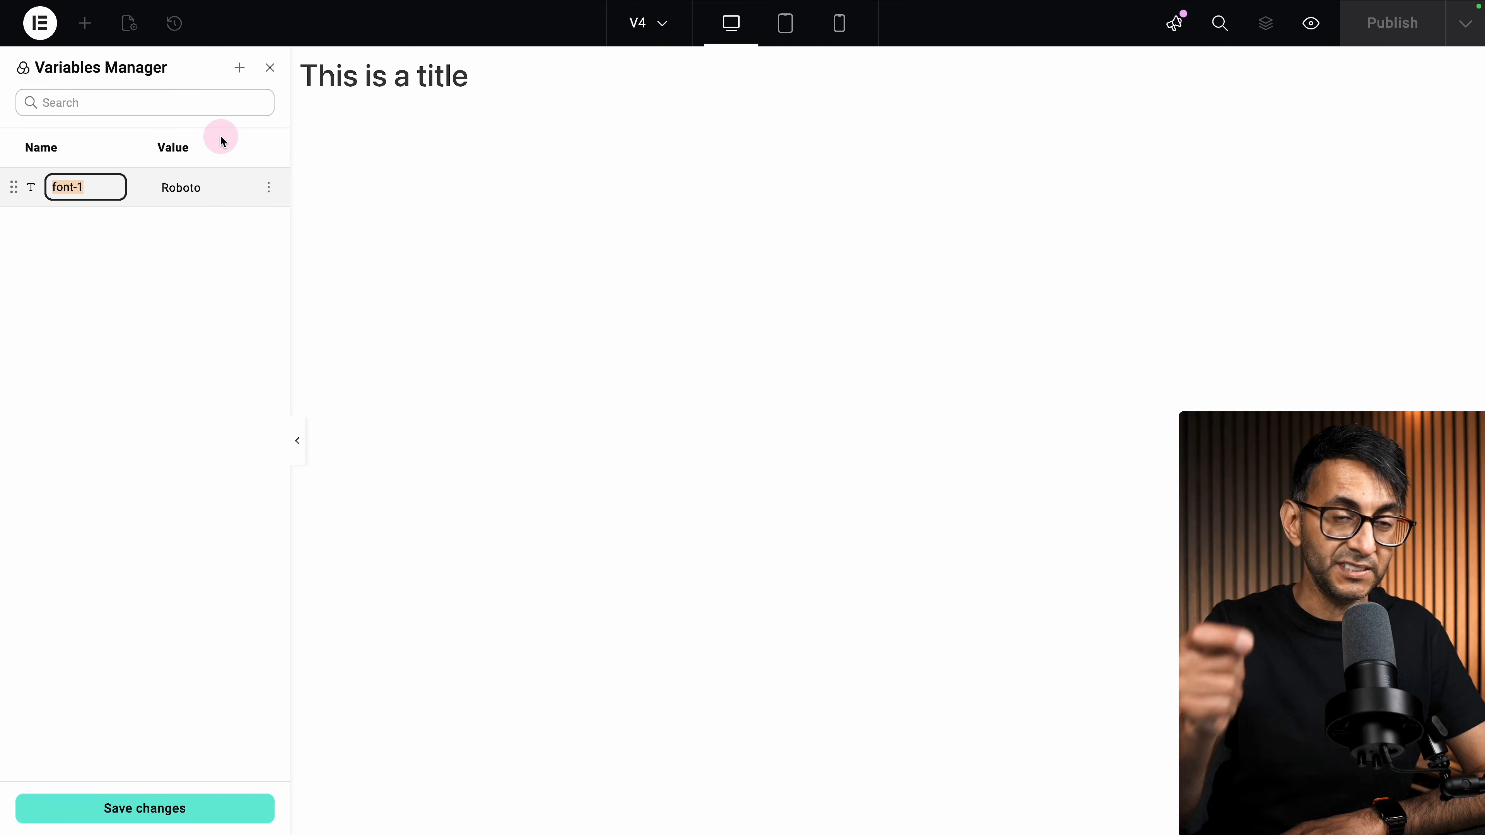
{"action": "type", "text": "Merriweather"}
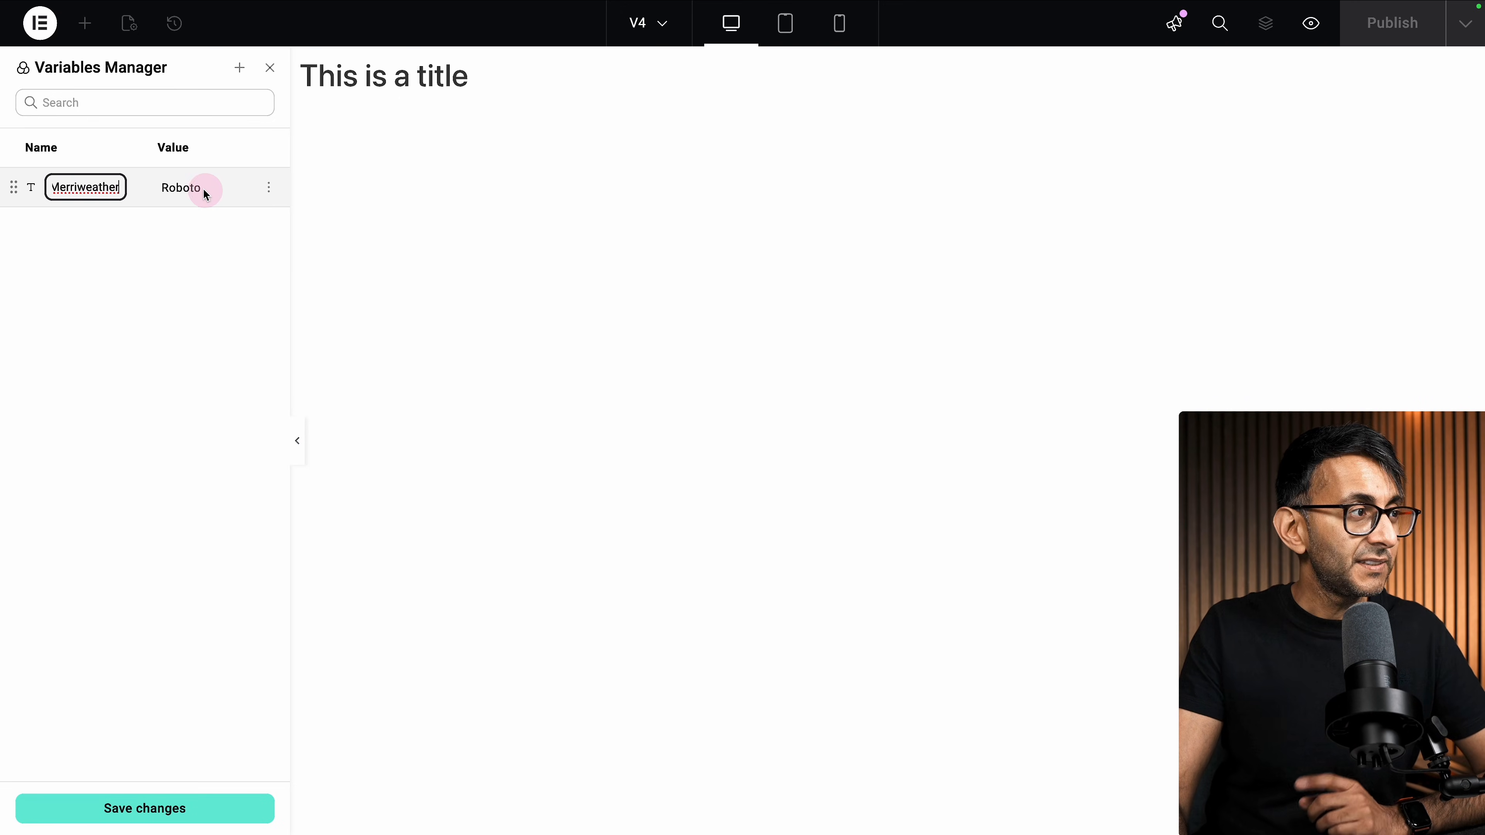
{"action": "left_click", "coordinate": [188, 188]}
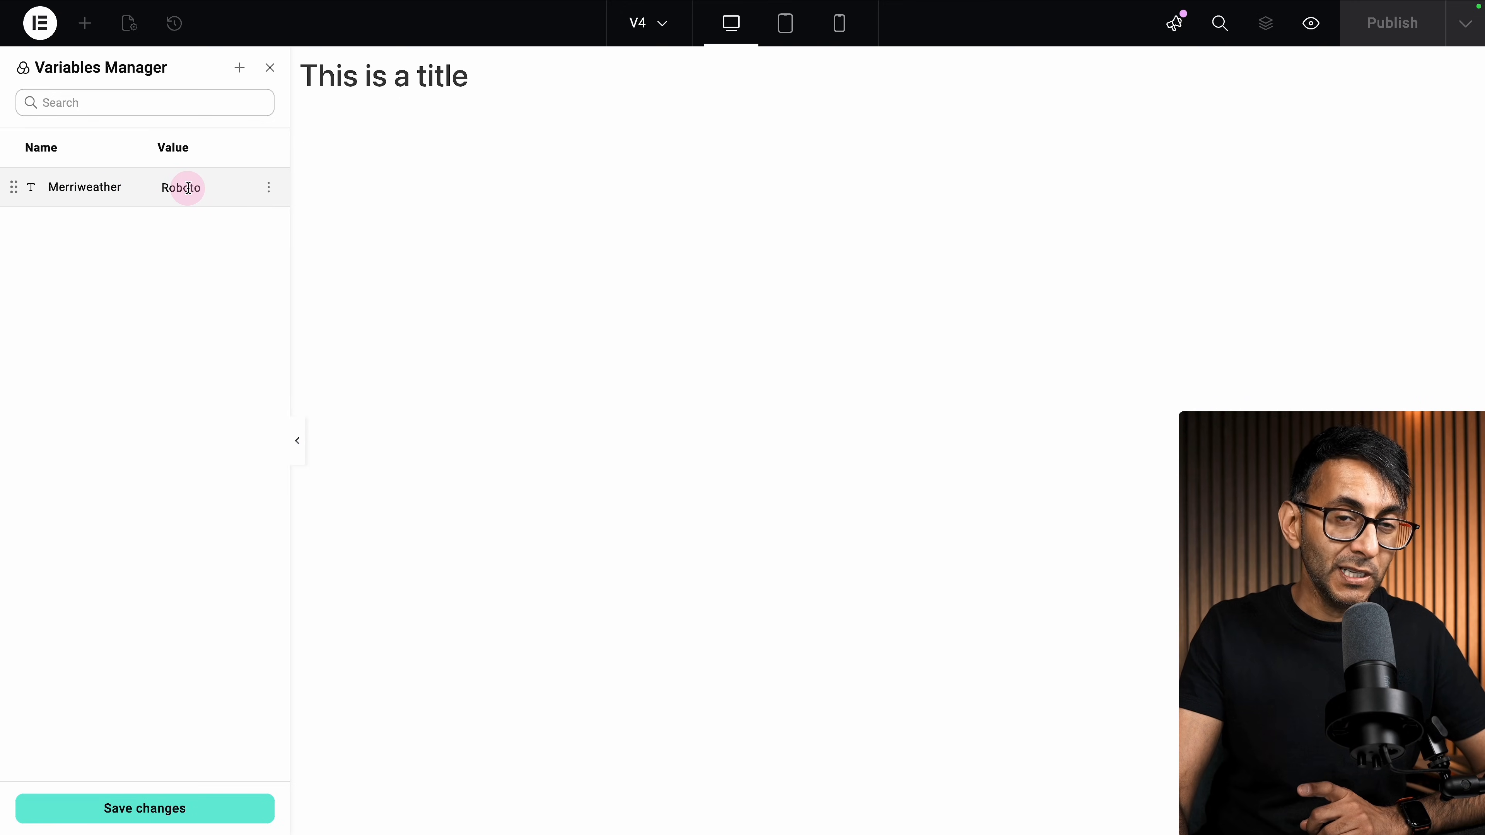
{"action": "left_click", "coordinate": [188, 188]}
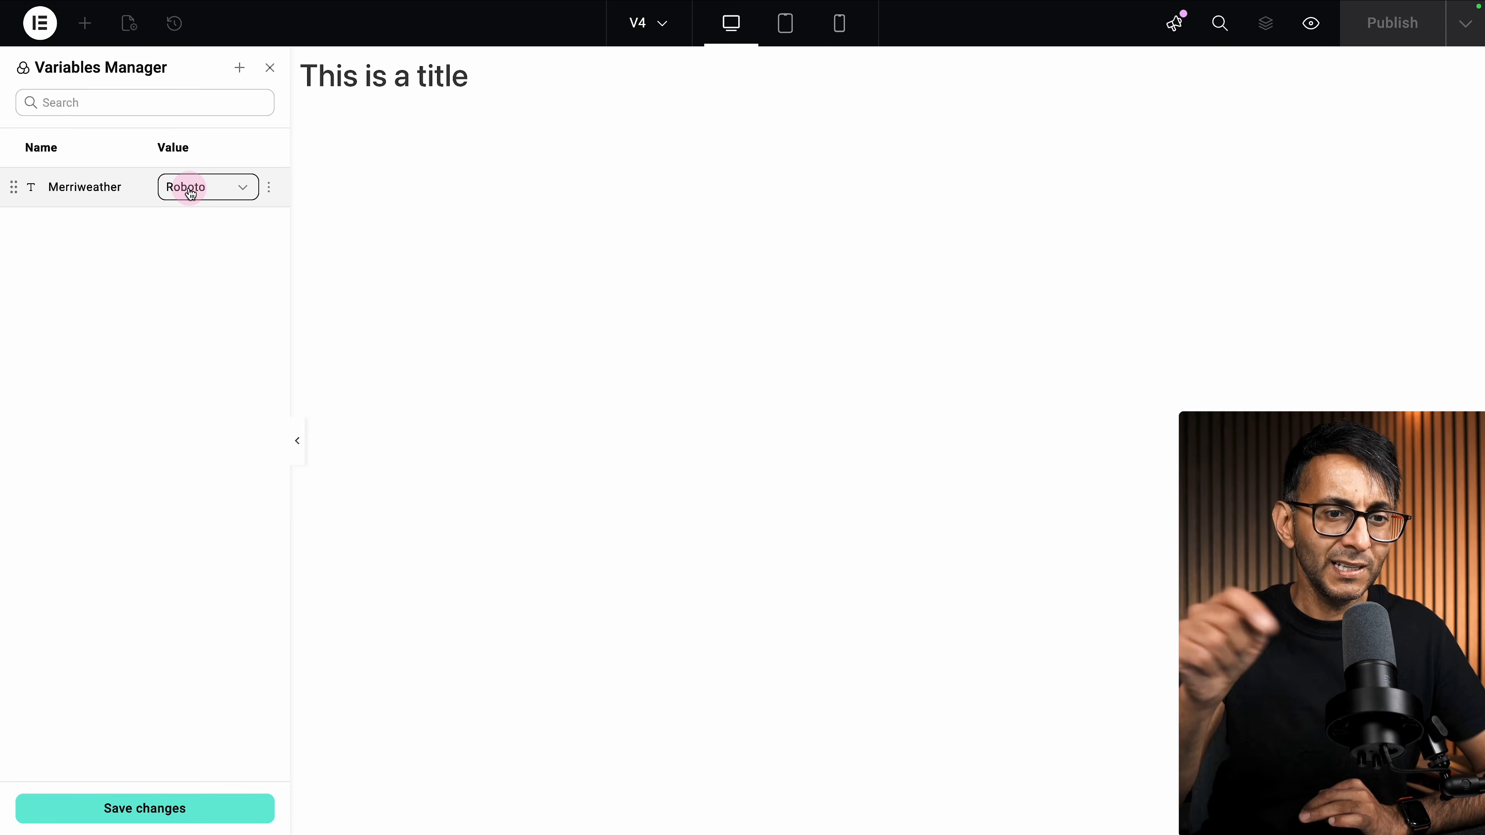
{"action": "left_click", "coordinate": [238, 188]}
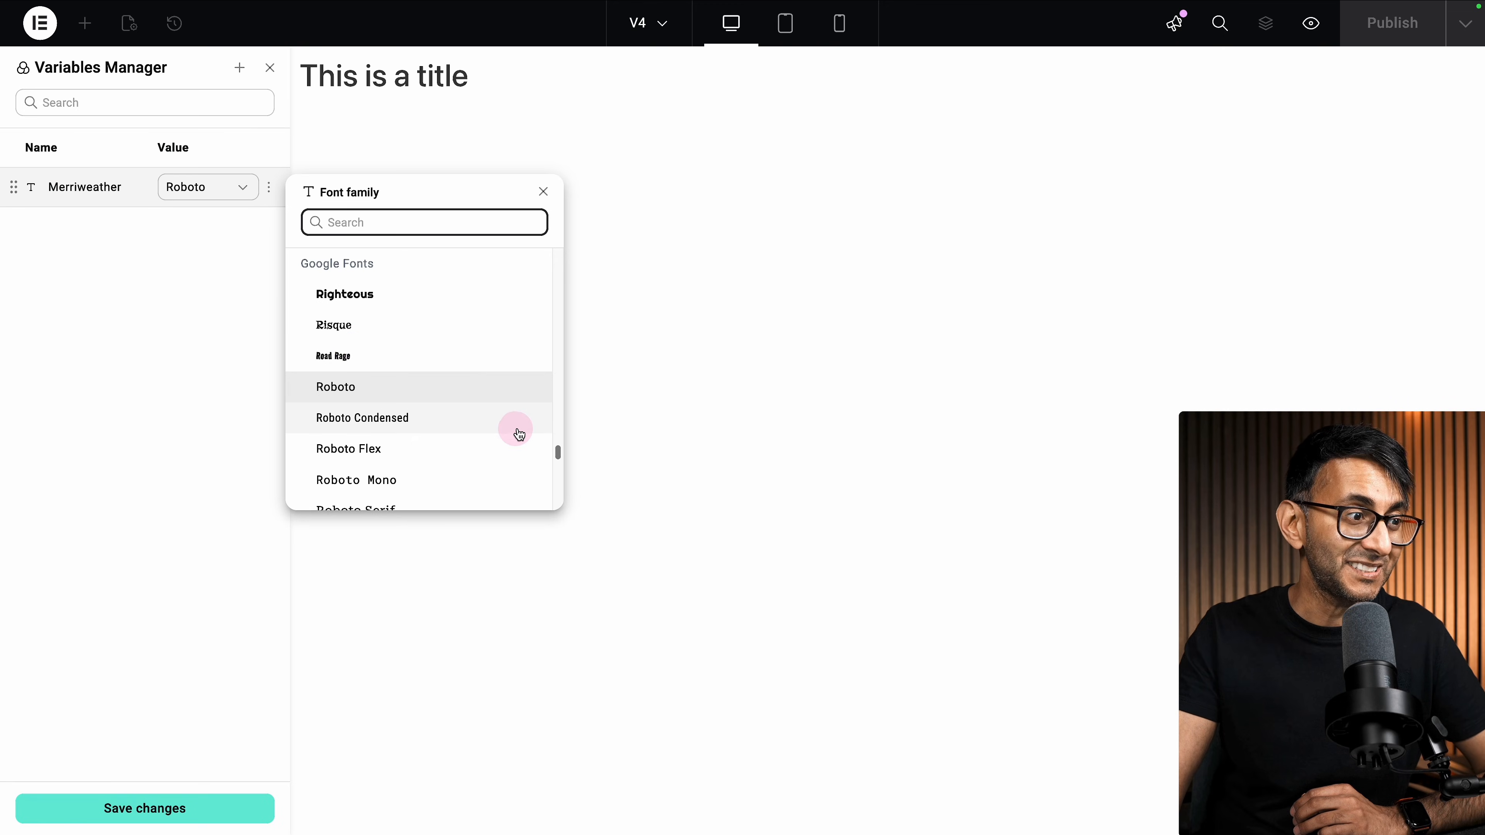
{"action": "left_click_drag", "start_coordinate": [556, 452], "coordinate": [564, 238]}
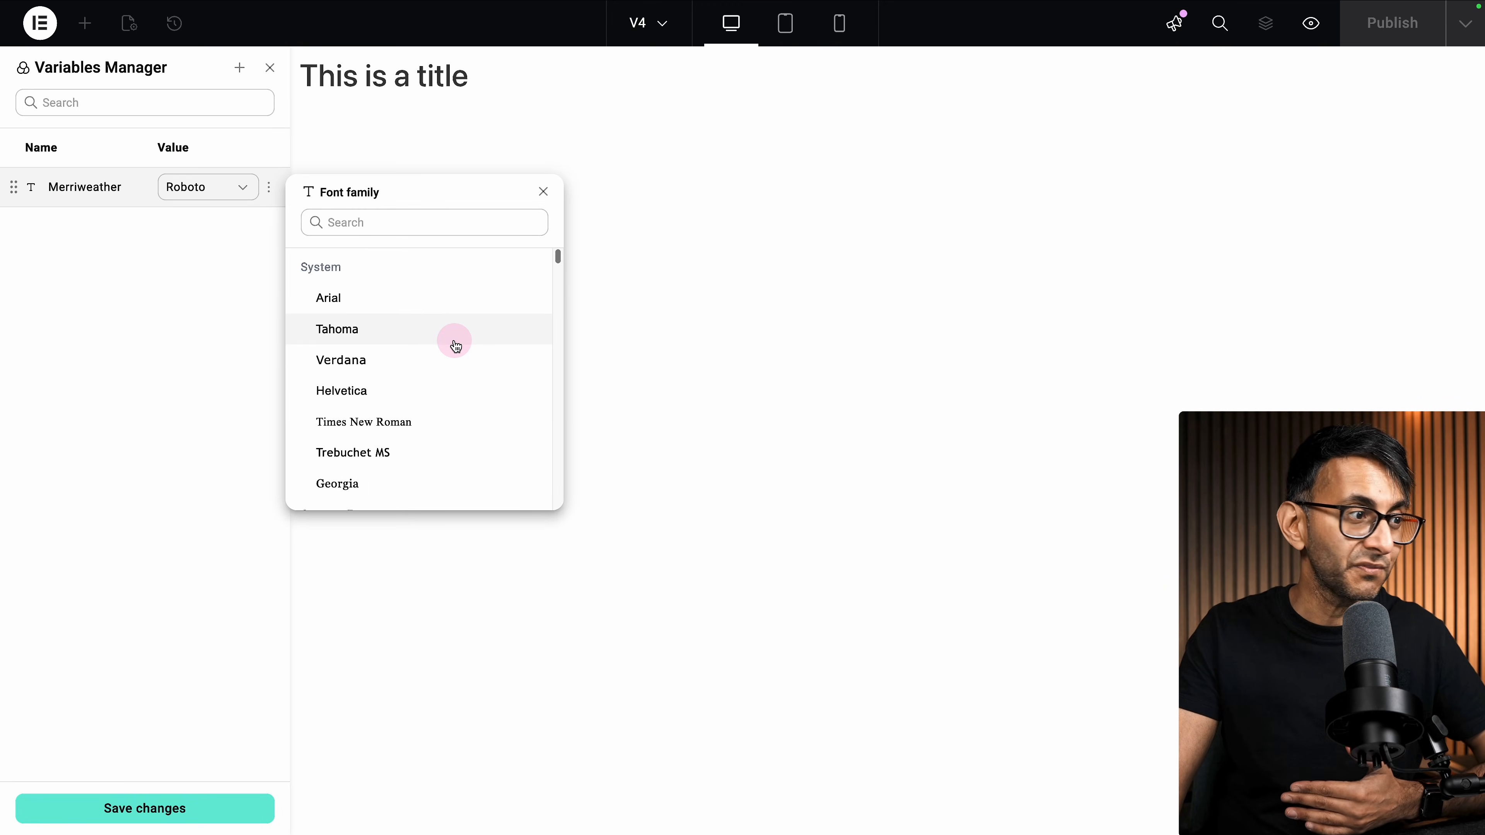
{"action": "scroll", "coordinate": [455, 346], "scroll_direction": "down", "scroll_amount": 2}
{"action": "left_click", "coordinate": [385, 435]}
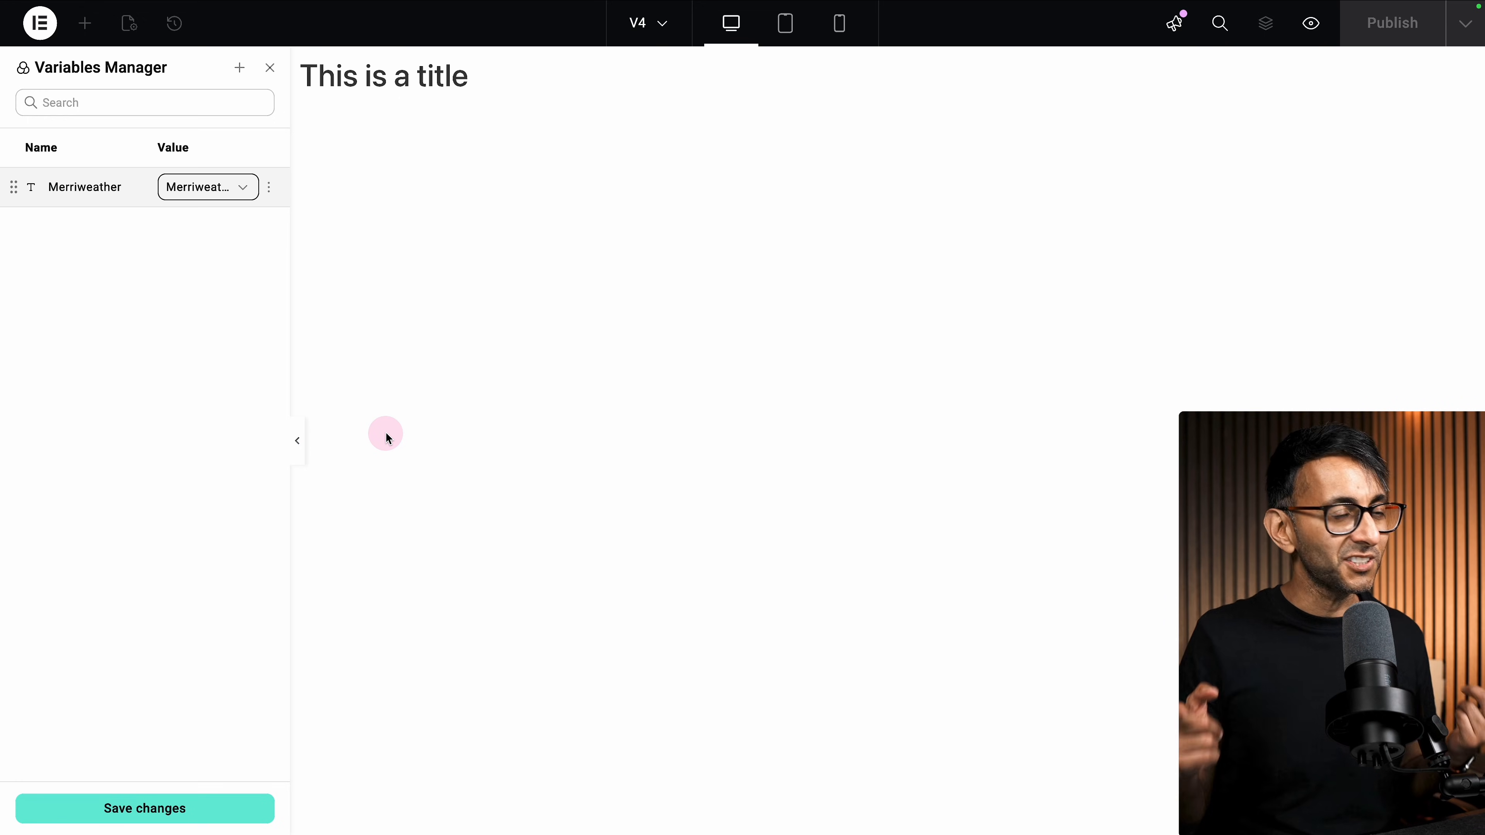
- Add a second font variable named Monty and set its value to the custom font Montserrat
{"action": "left_click", "coordinate": [244, 71]}
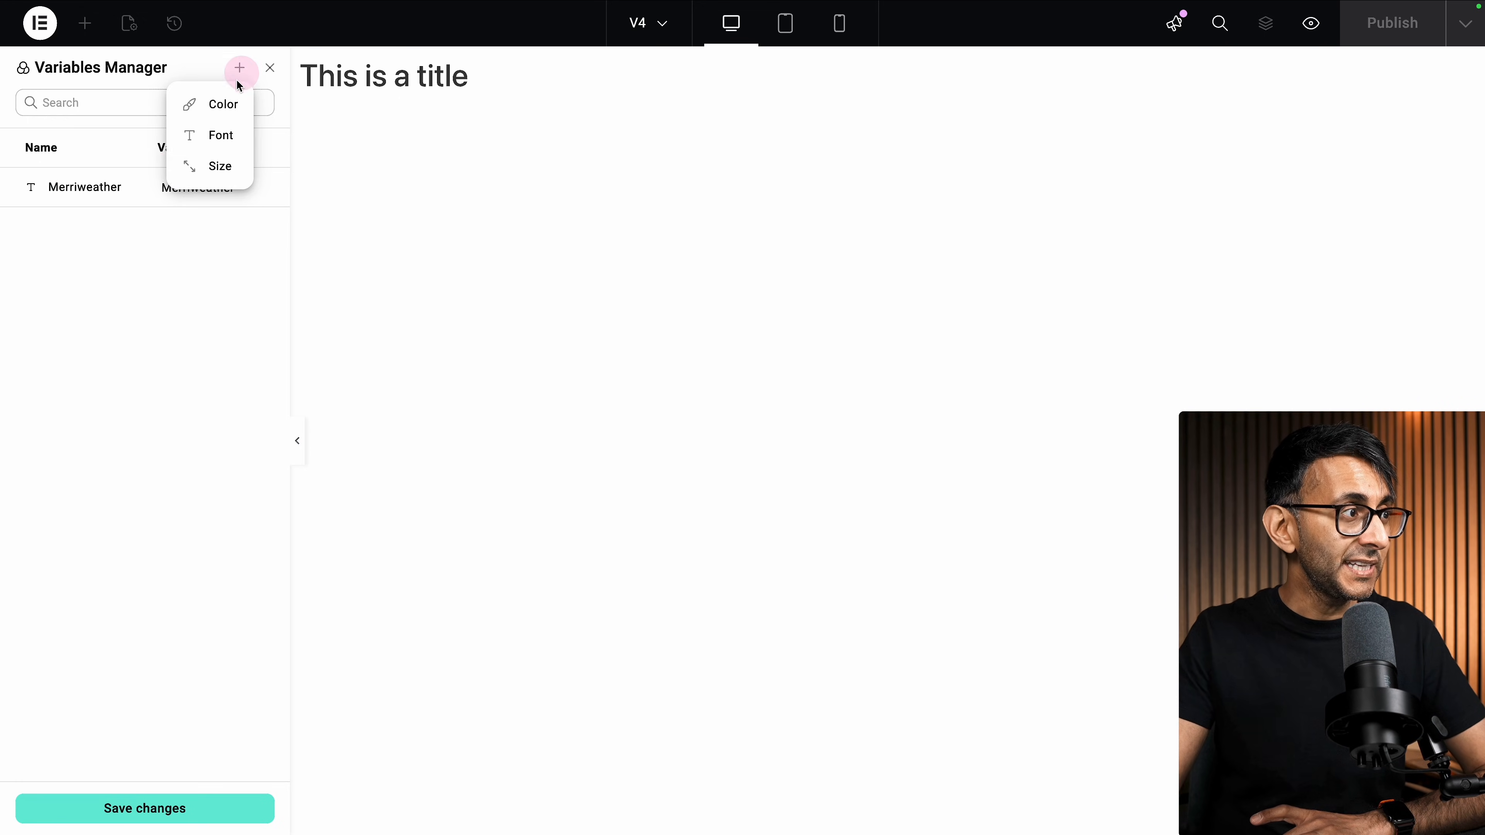
{"action": "left_click", "coordinate": [222, 133]}
{"action": "type", "text": "Monty"}
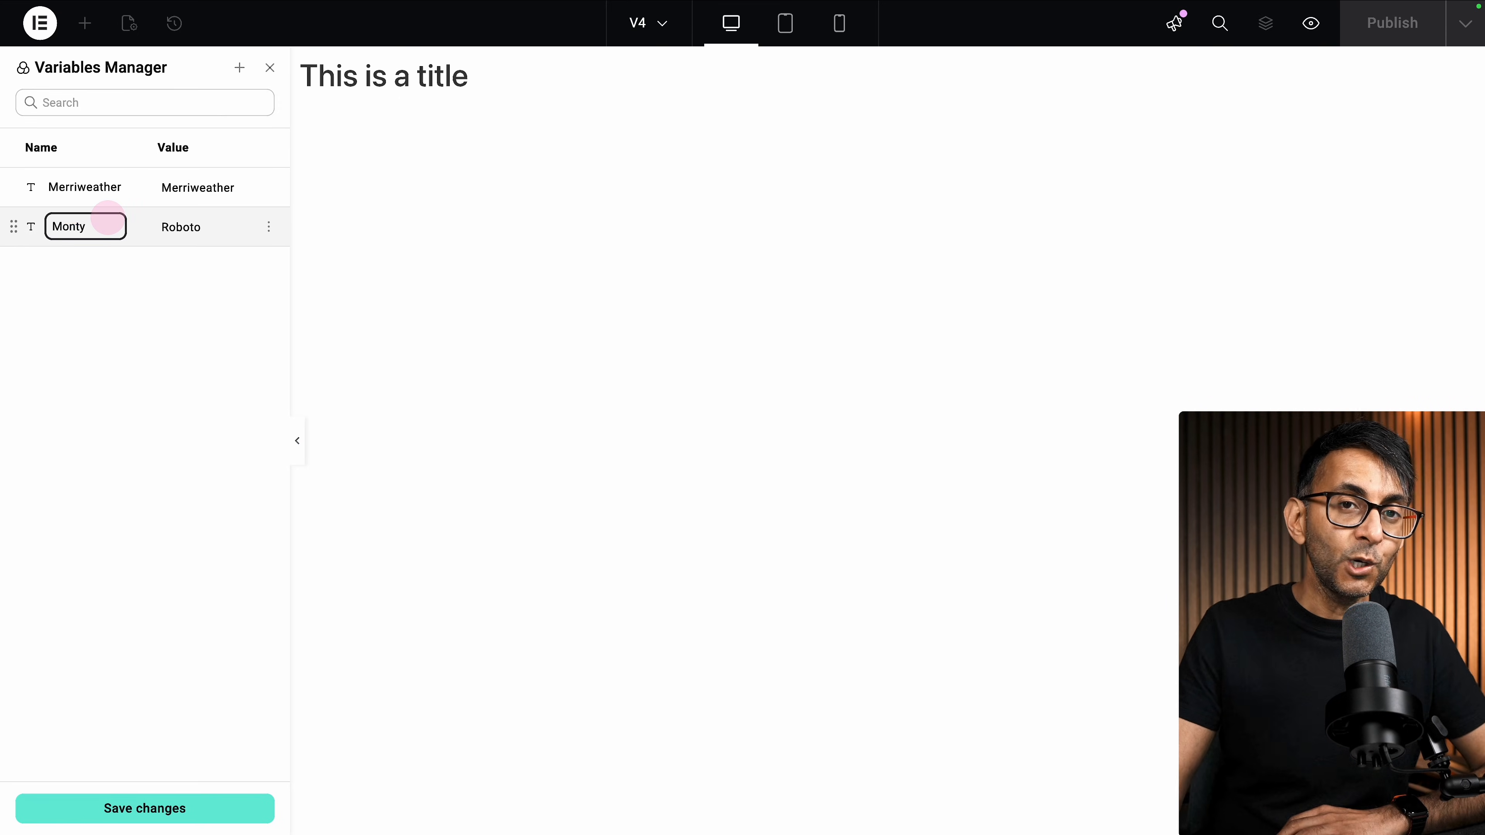
{"action": "double_click", "coordinate": [193, 231]}
{"action": "left_click", "coordinate": [195, 228]}
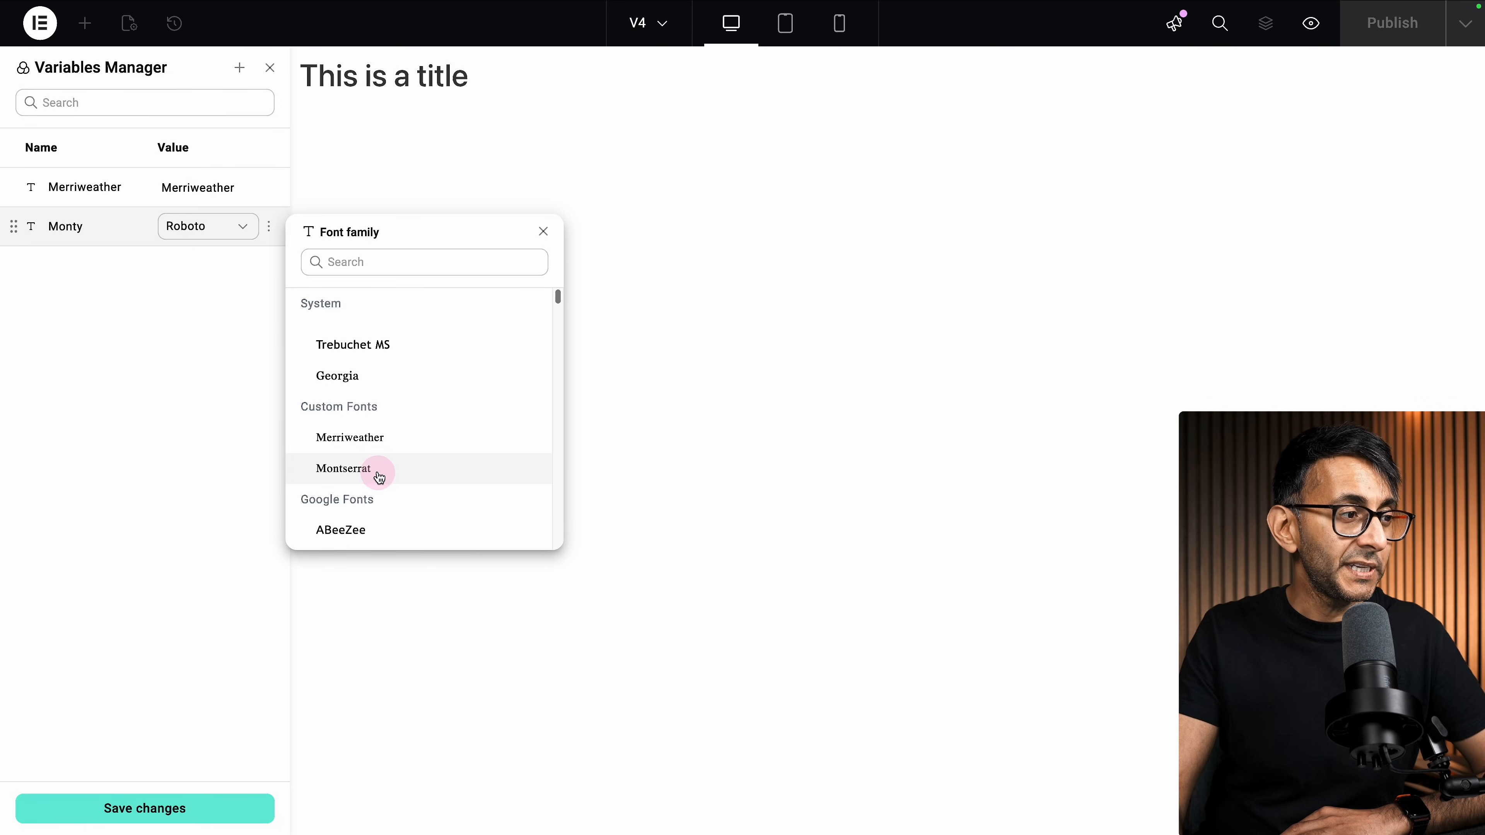
{"action": "left_click", "coordinate": [379, 475]}
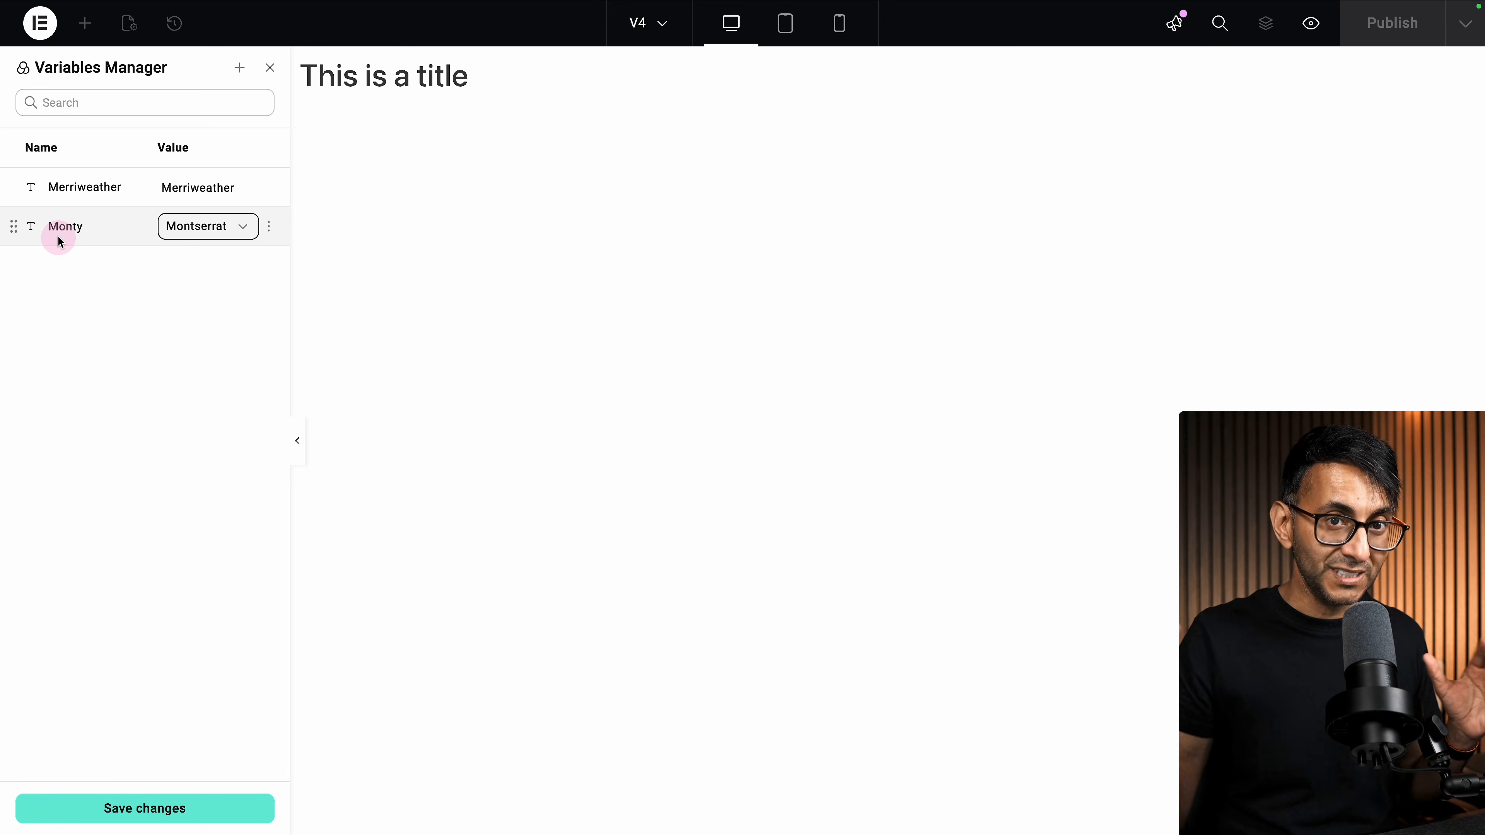
- Add a color variable named Pink-Red with the hex value #FF0050
{"action": "left_click", "coordinate": [240, 67]}
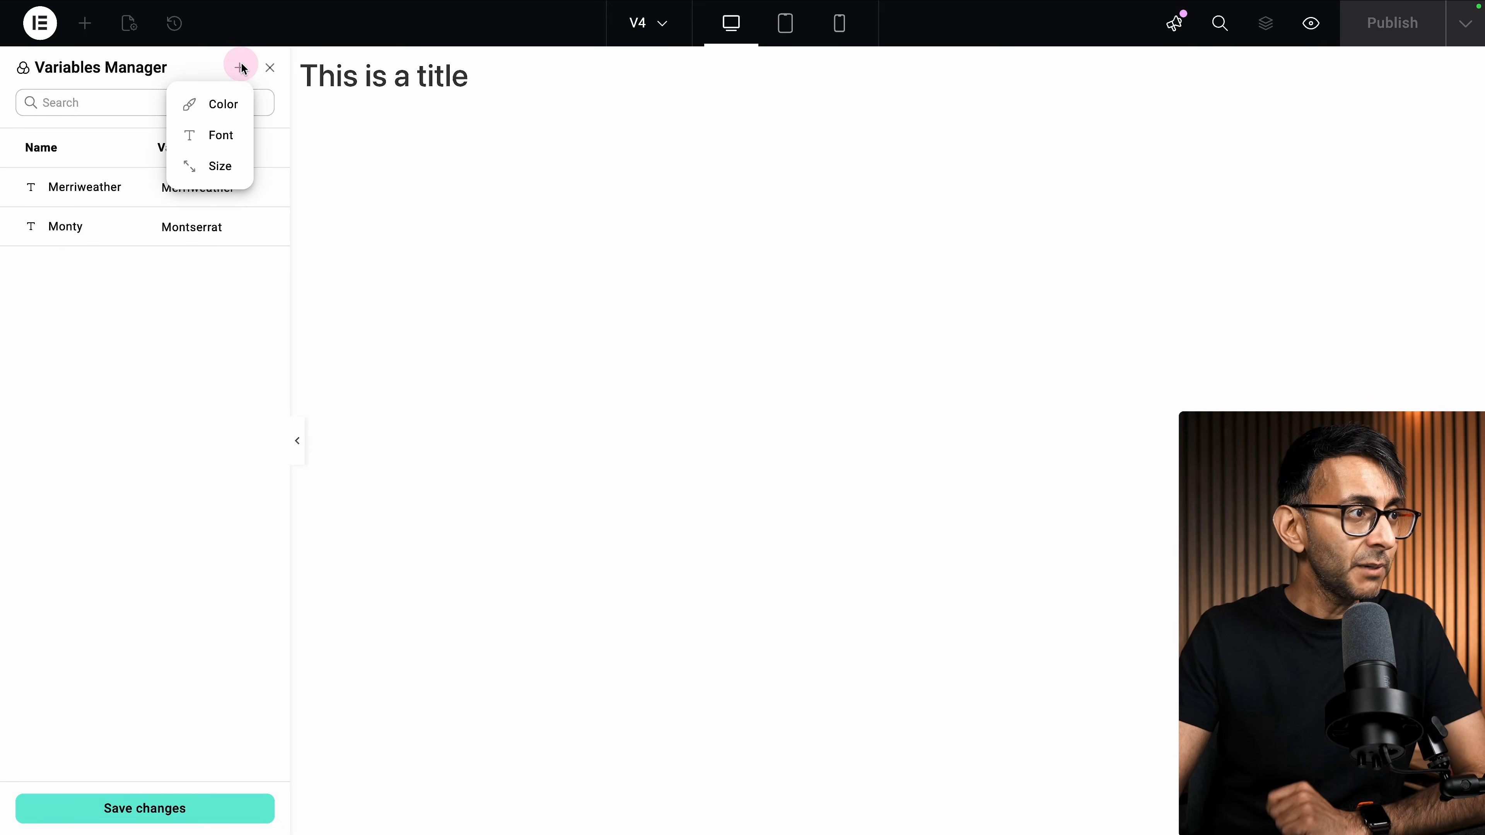
{"action": "left_click", "coordinate": [227, 105]}
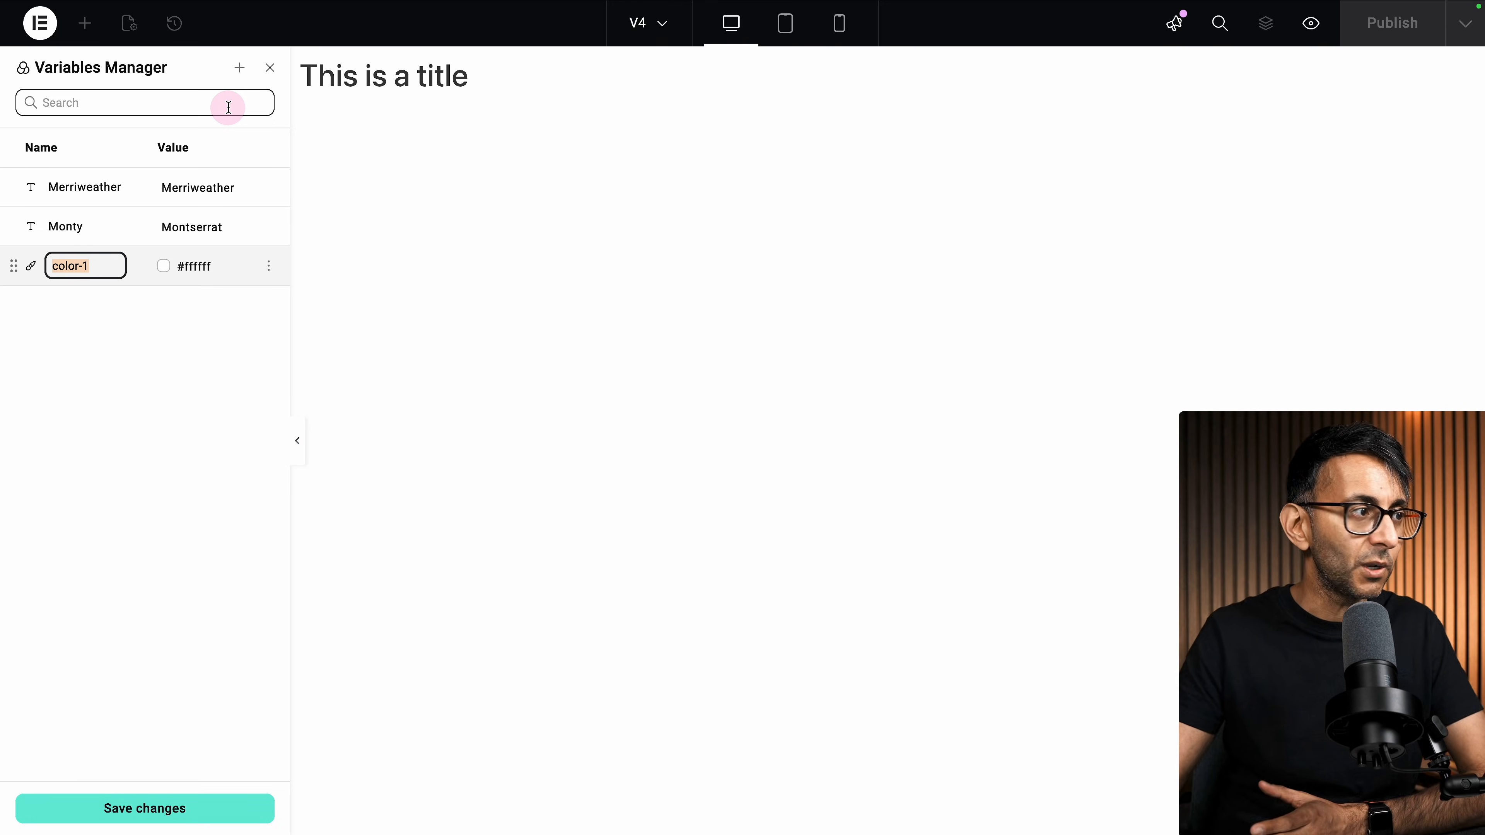
{"action": "type", "text": "Pink-Red"}
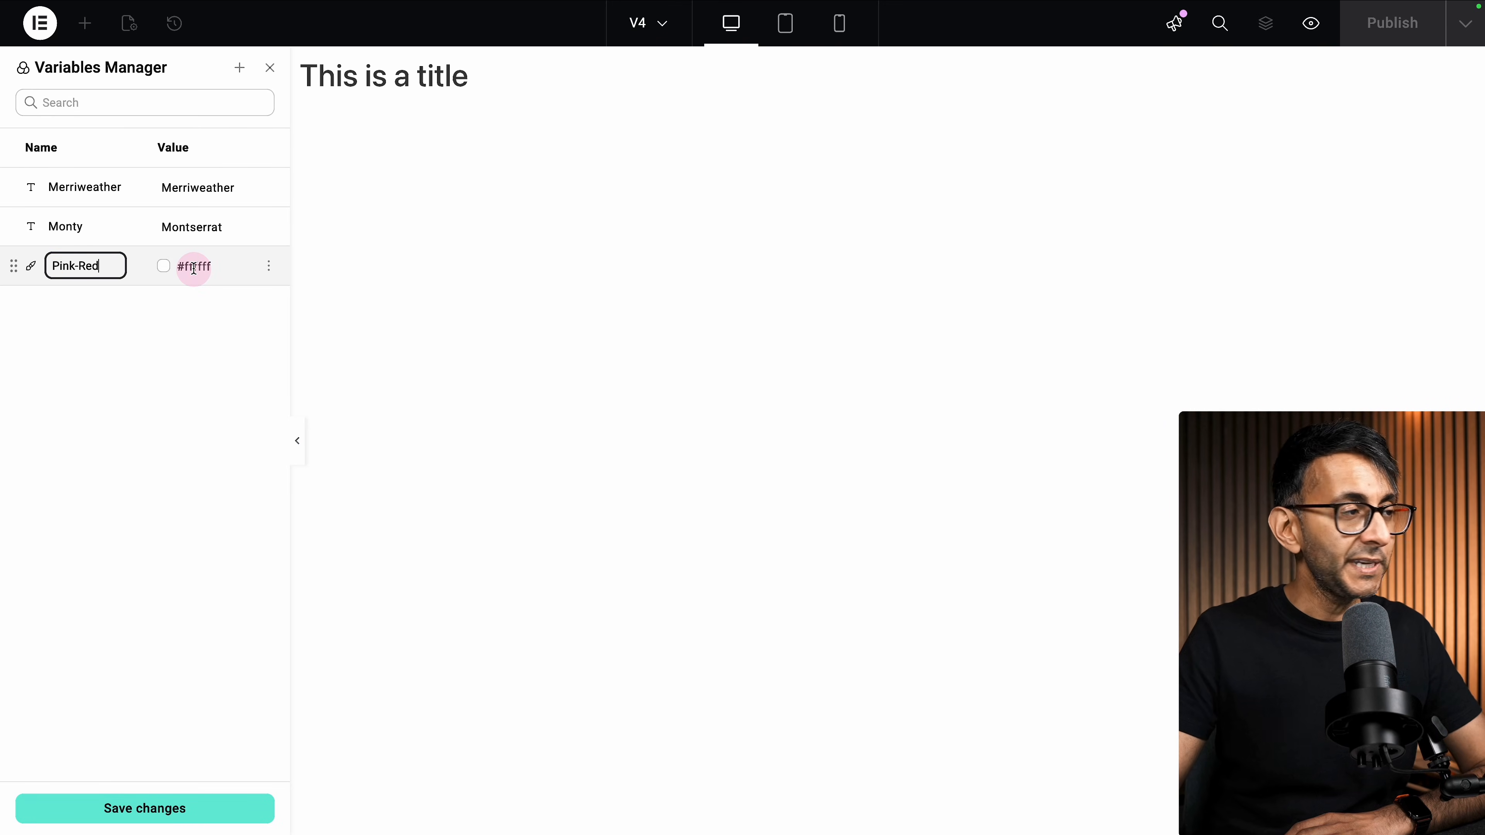
{"action": "left_click", "coordinate": [164, 267]}
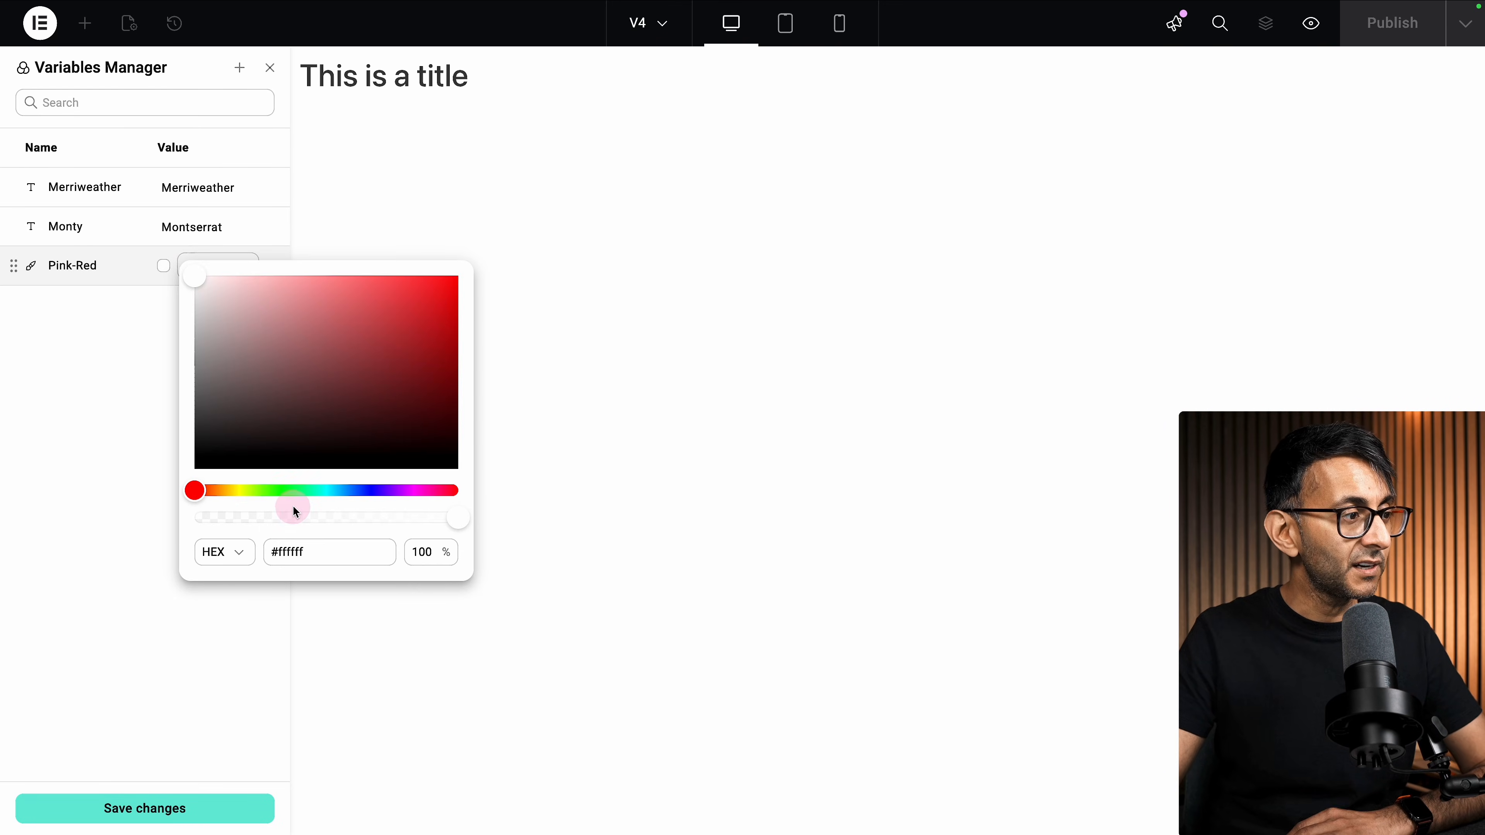
{"action": "triple_click", "coordinate": [293, 552]}
{"action": "type", "text": "#FF0050"}
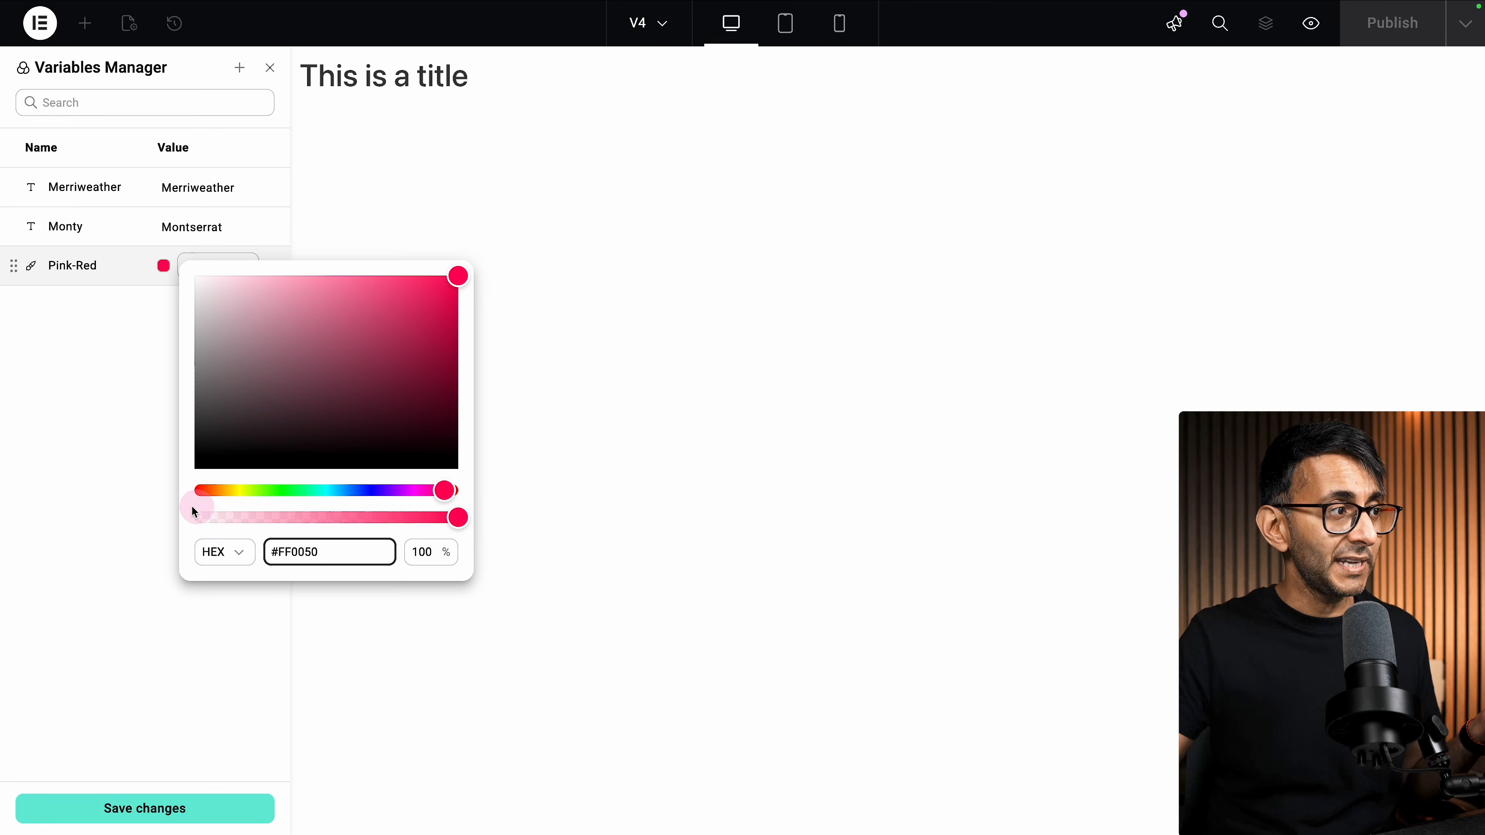
{"action": "left_click", "coordinate": [125, 470]}
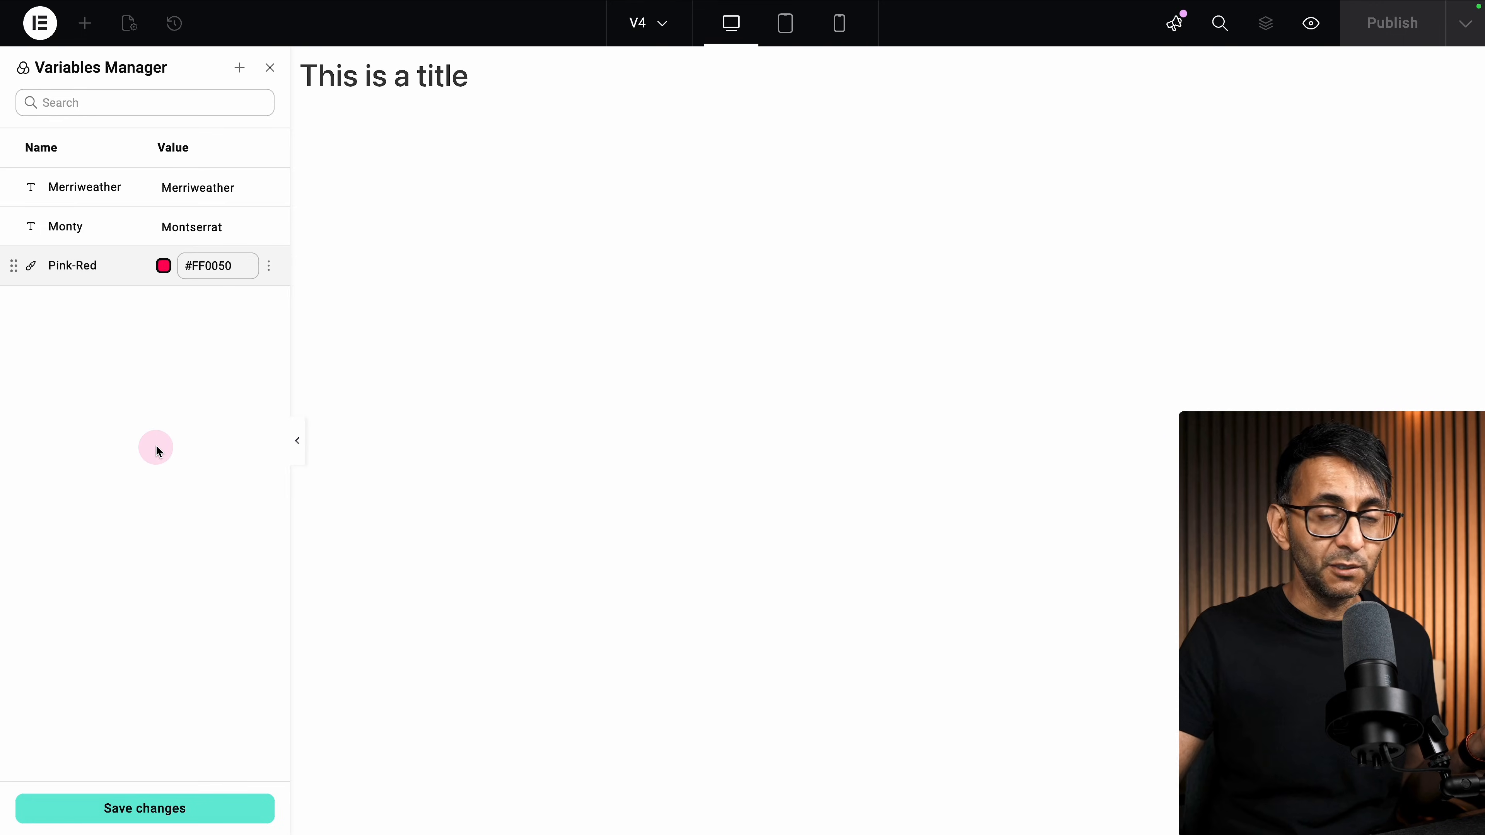
{"action": "left_click", "coordinate": [82, 268]}
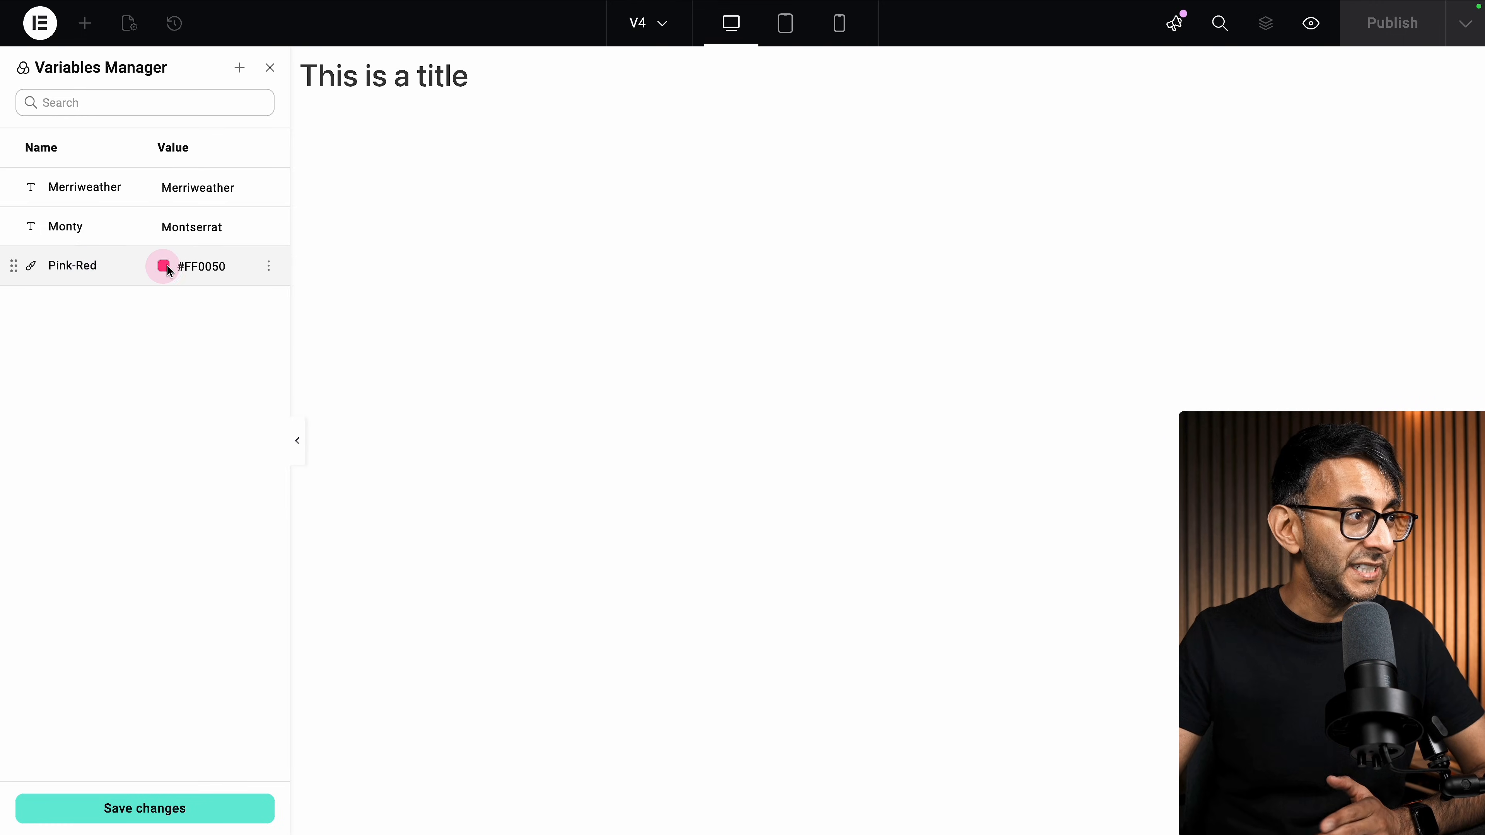
{"action": "left_click", "coordinate": [268, 266]}
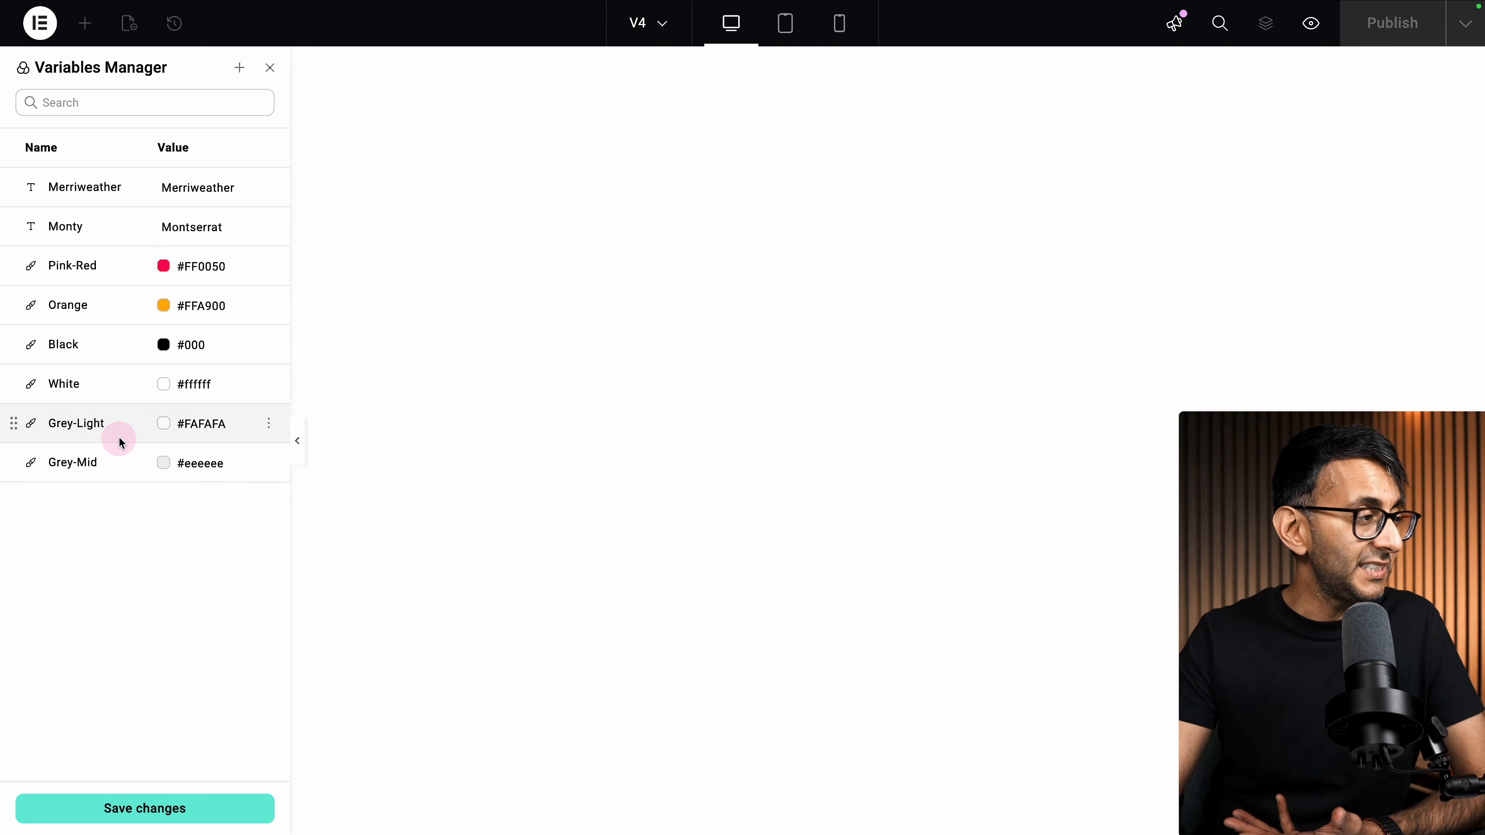
- Add a new size variable below the Grey-Mid color variable
{"action": "mouse_move", "coordinate": [12, 466]}
{"action": "mouse_move", "coordinate": [13, 467]}
{"action": "left_mouse_down"}
{"action": "mouse_move", "coordinate": [18, 351]}
{"action": "mouse_move", "coordinate": [26, 468]}
{"action": "left_mouse_up"}
{"action": "left_click", "coordinate": [240, 67]}
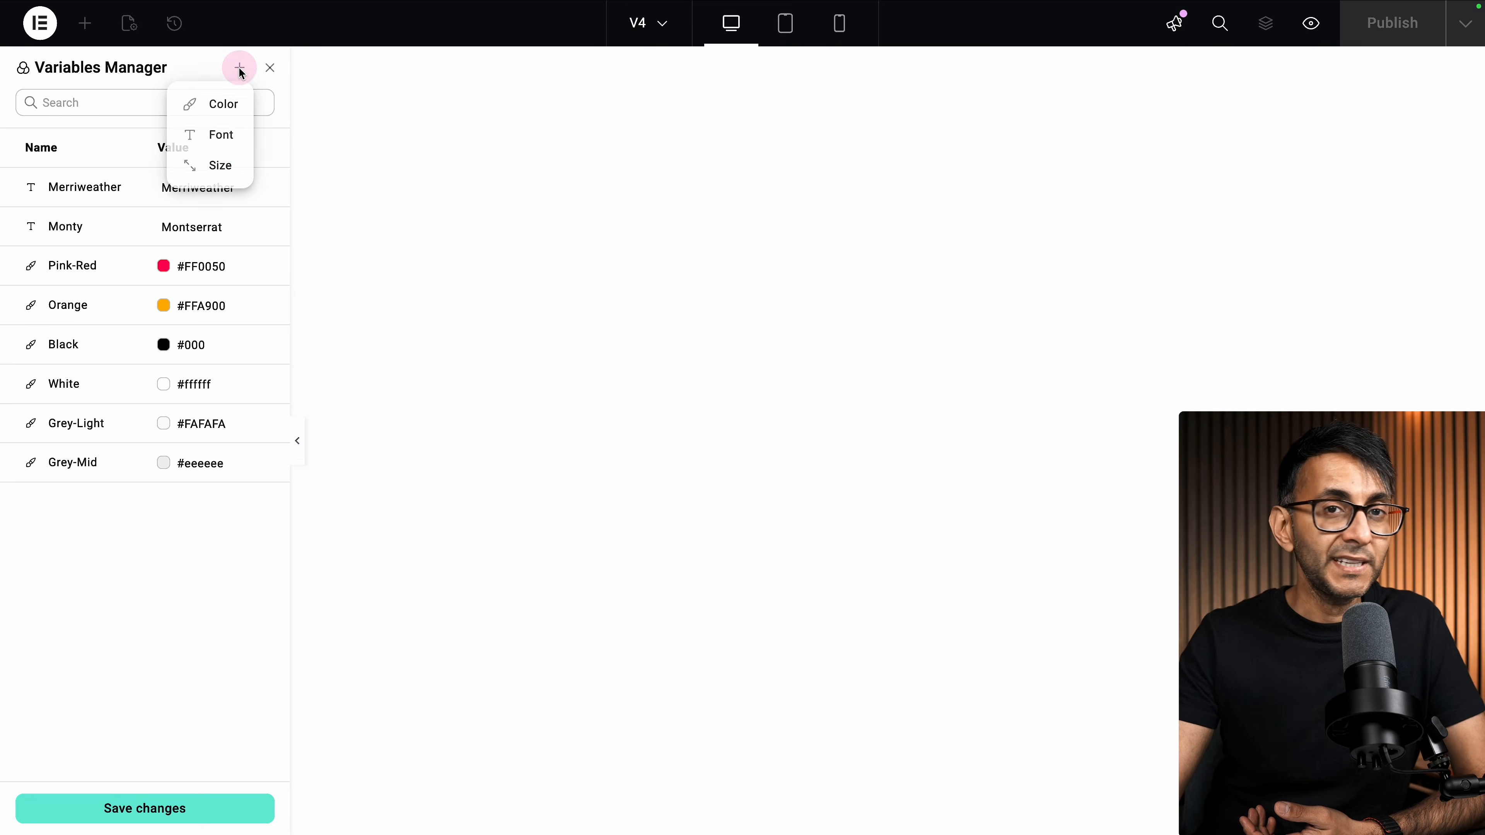
{"action": "left_click", "coordinate": [237, 159]}
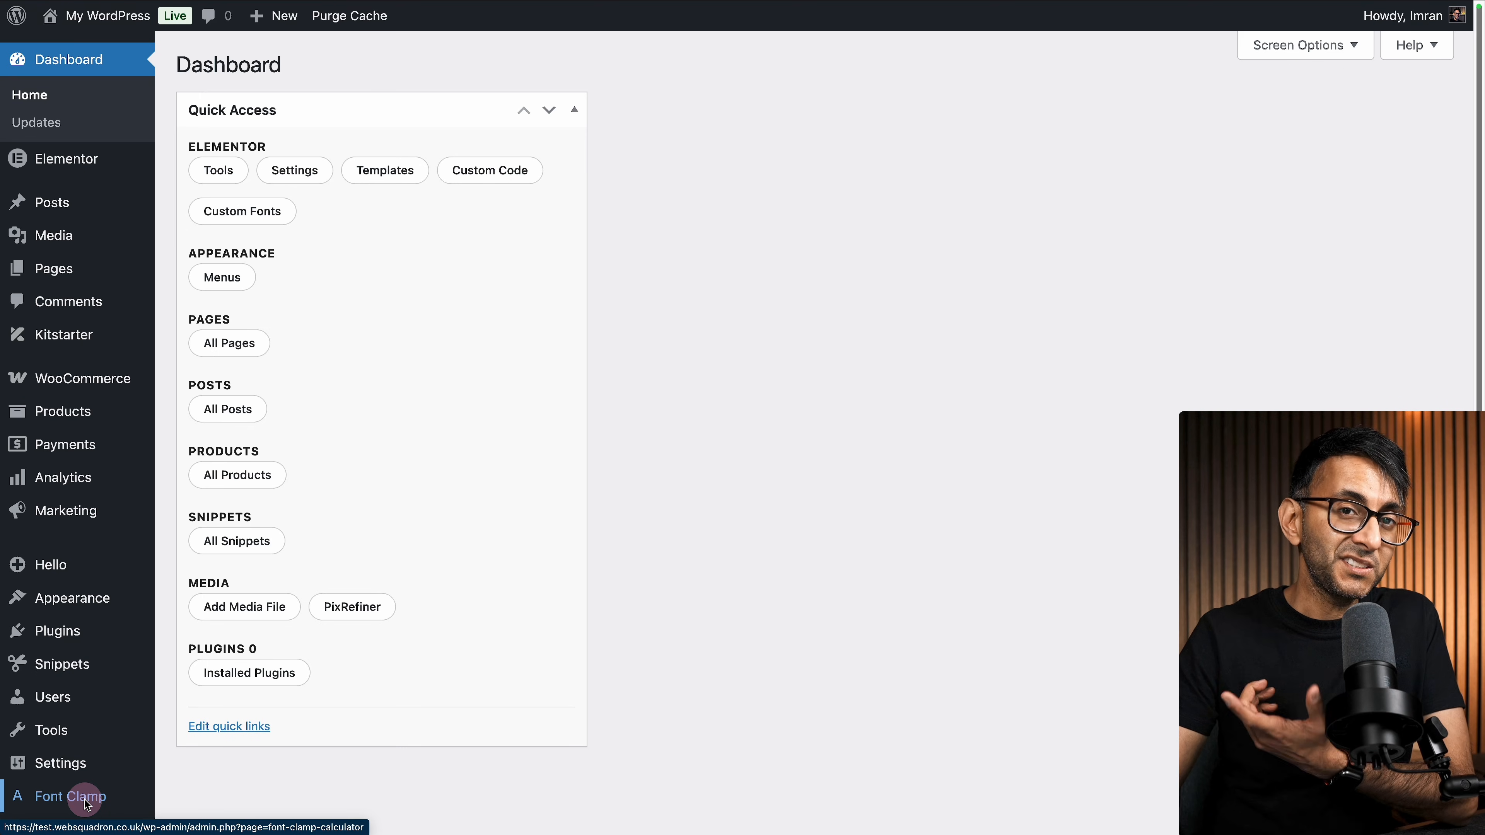
- Switch to the WordPress admin, open the Font Clamp calculator and copy the clamp() font-size expression of the xxxlarge class
{"action": "left_click", "coordinate": [86, 804]}
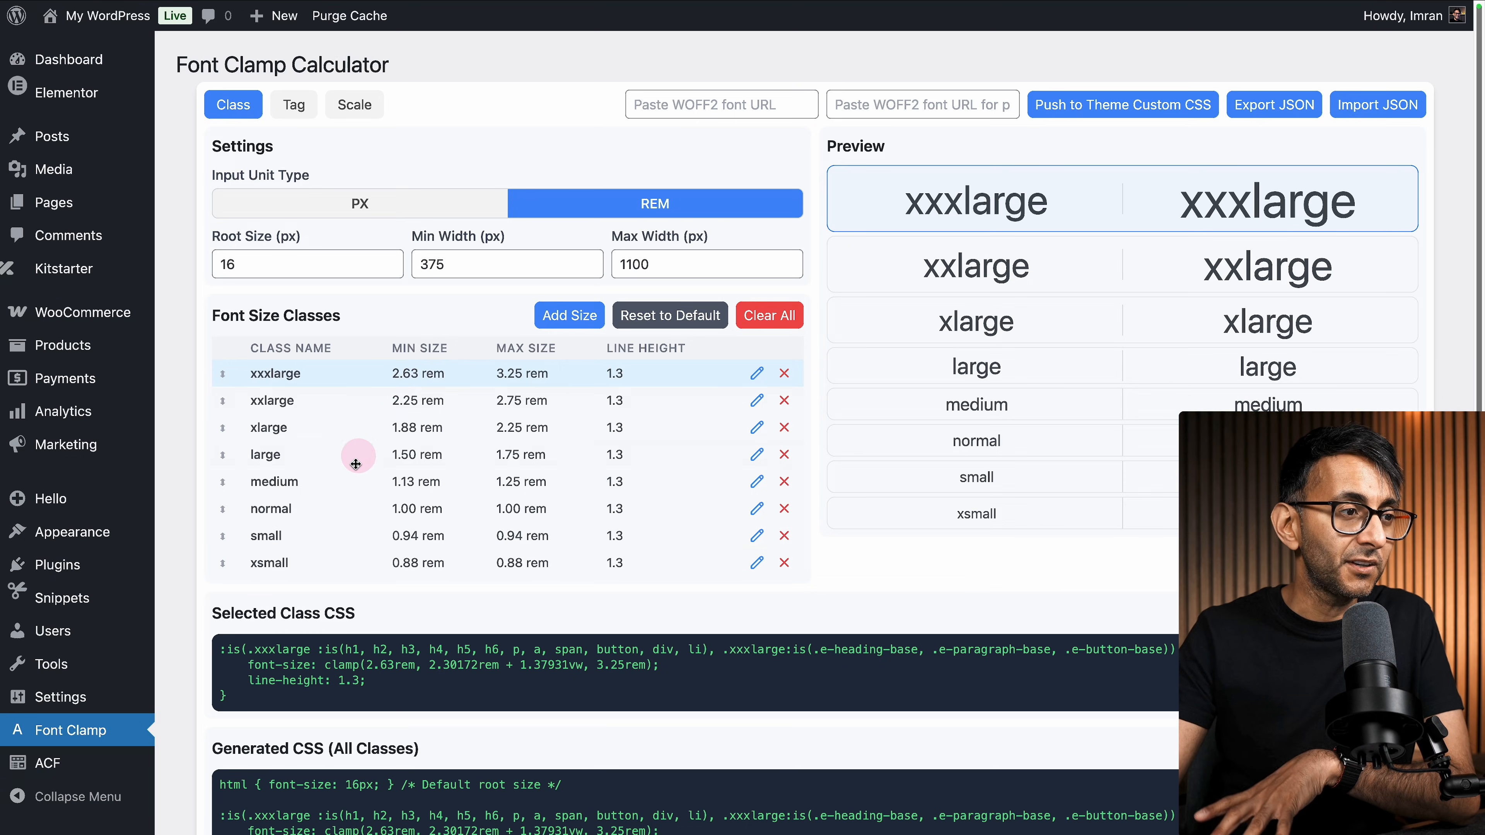
{"action": "scroll", "coordinate": [482, 581], "scroll_direction": "down", "scroll_amount": 2}
{"action": "left_click_drag", "start_coordinate": [653, 579], "coordinate": [323, 580]}
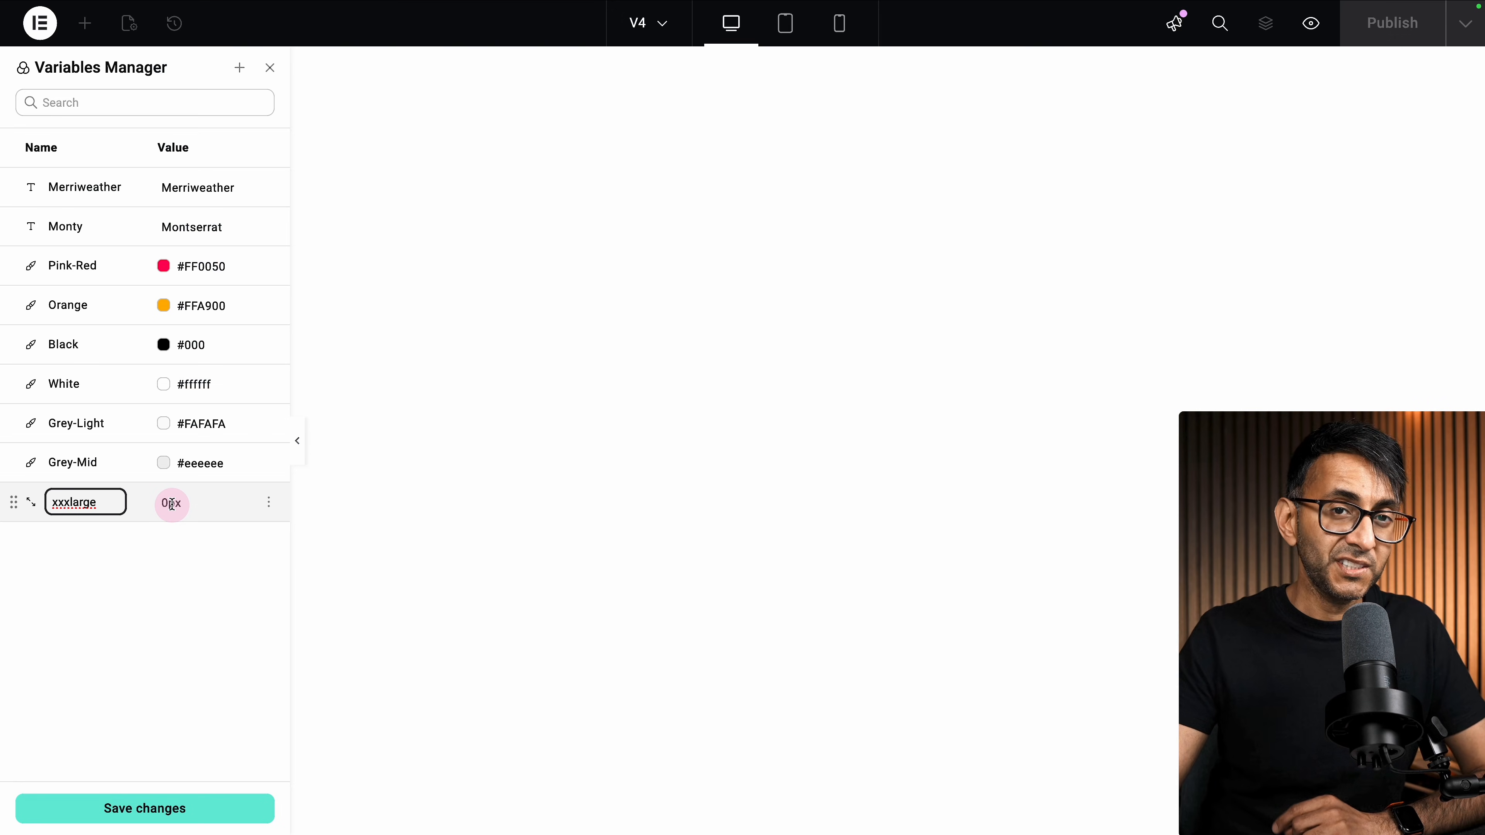
- Name the size variable xxxlarge and set its value to the CSS function clamp(2.63rem, 2.30172rem + 1.37931vw, 3.25rem)
{"action": "key", "text": "Return"}
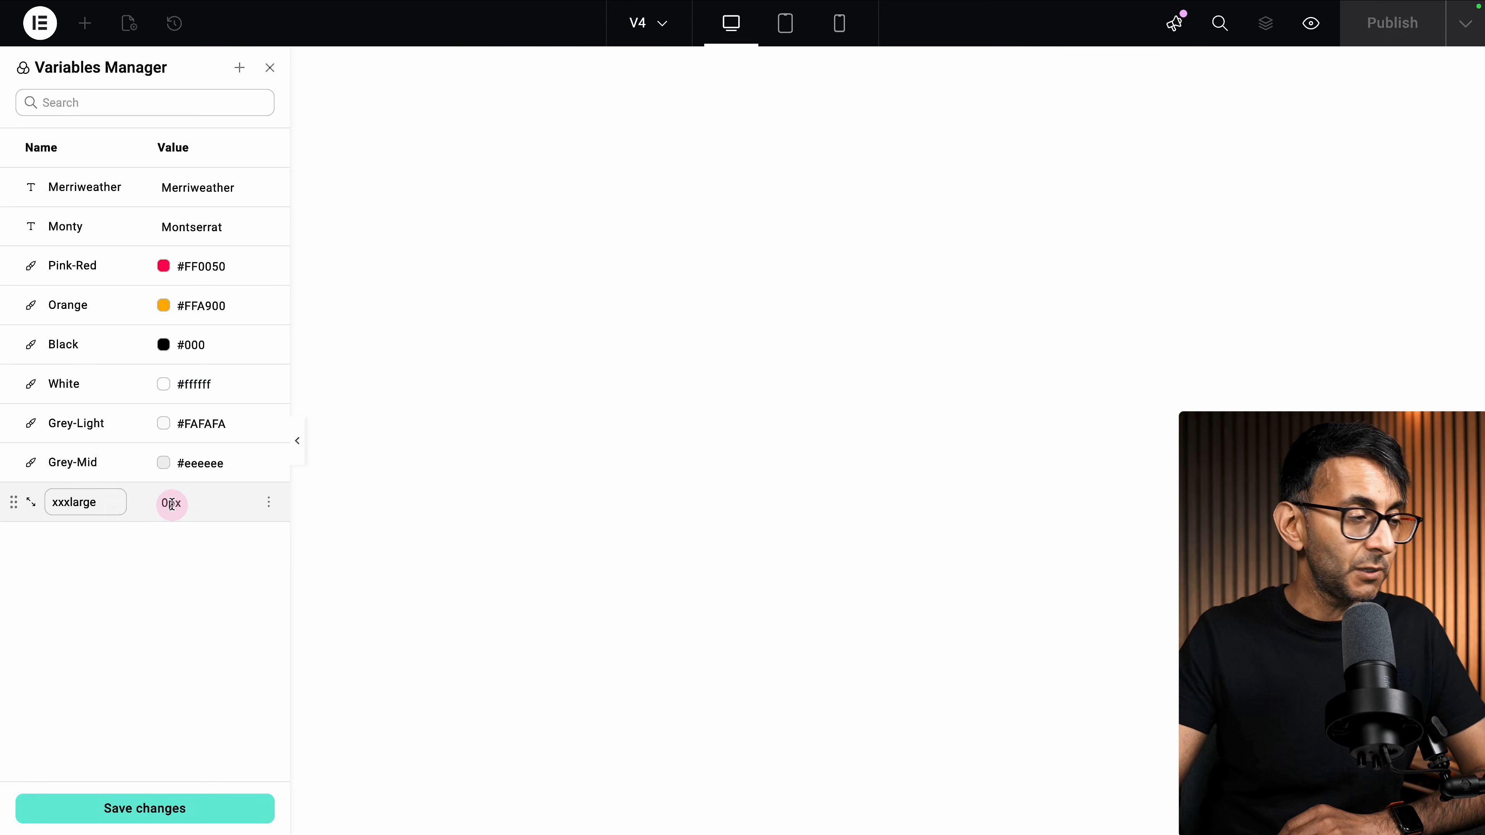
{"action": "left_click", "coordinate": [174, 503]}
{"action": "left_click", "coordinate": [240, 507]}
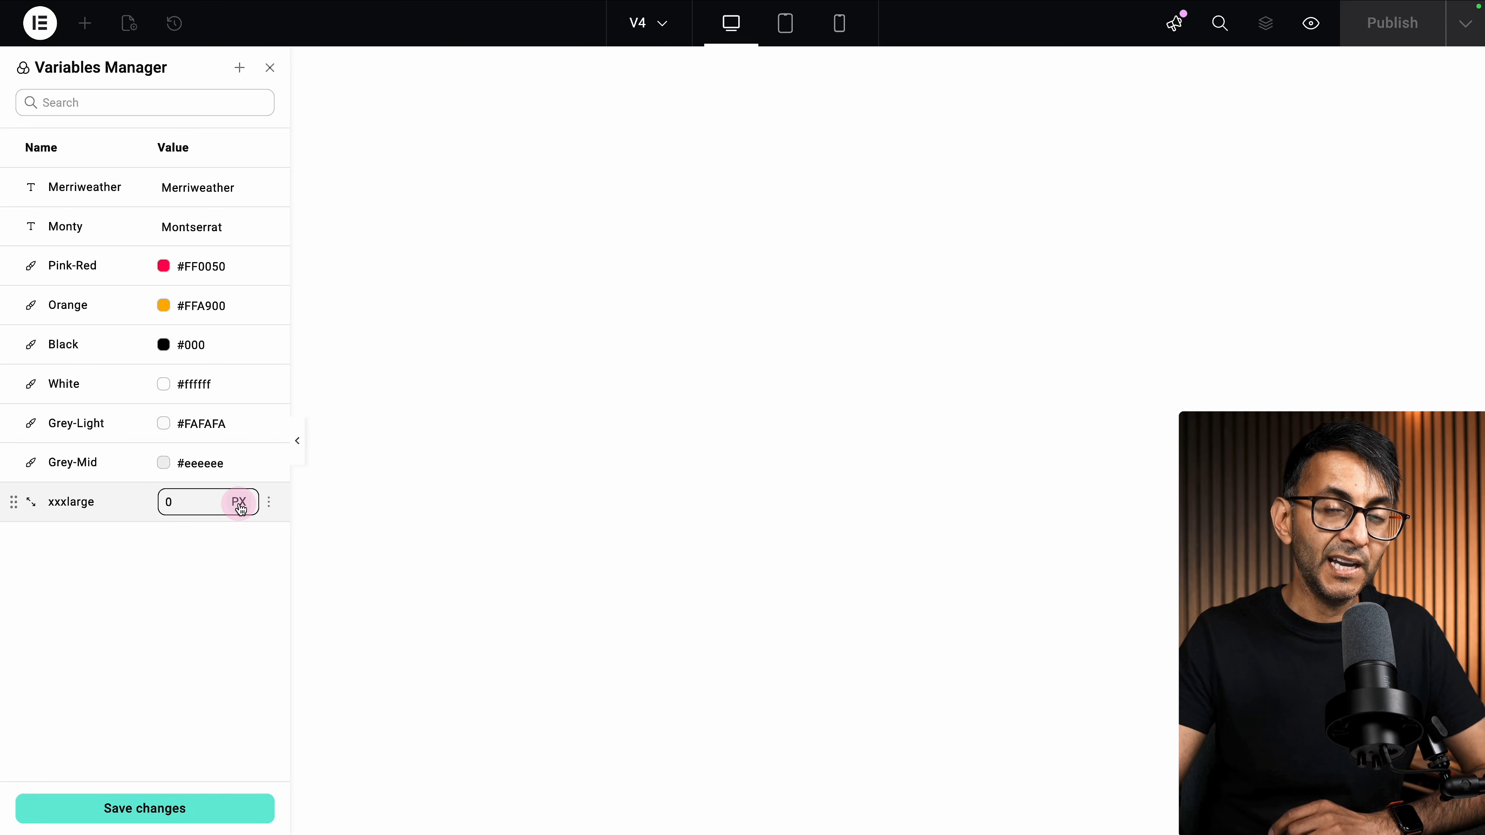
{"action": "left_click", "coordinate": [238, 504]}
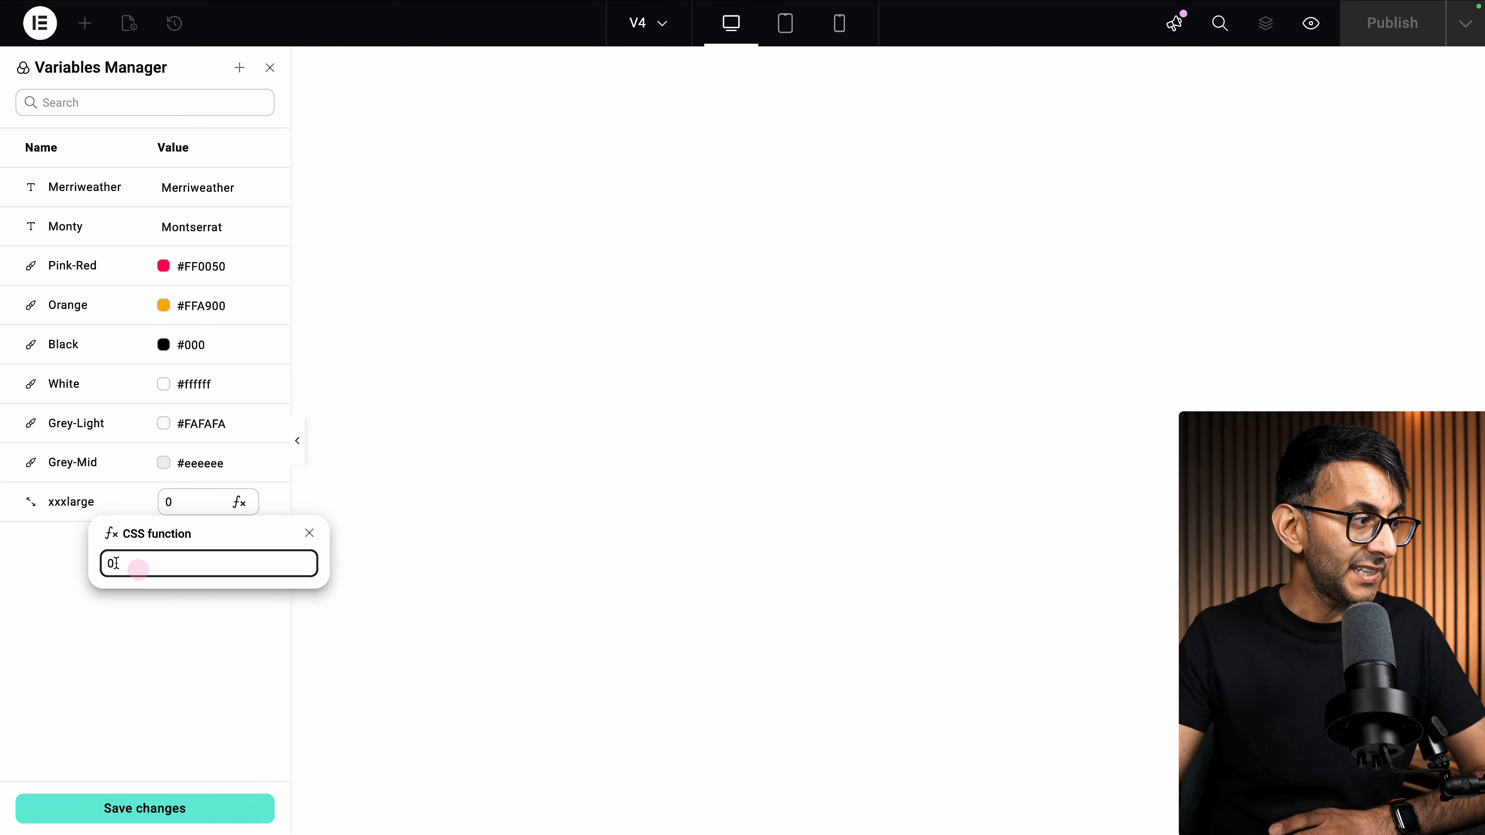
{"action": "type", "text": "clamp(2.63rem + 1.2292vw, 3.35rem)"}
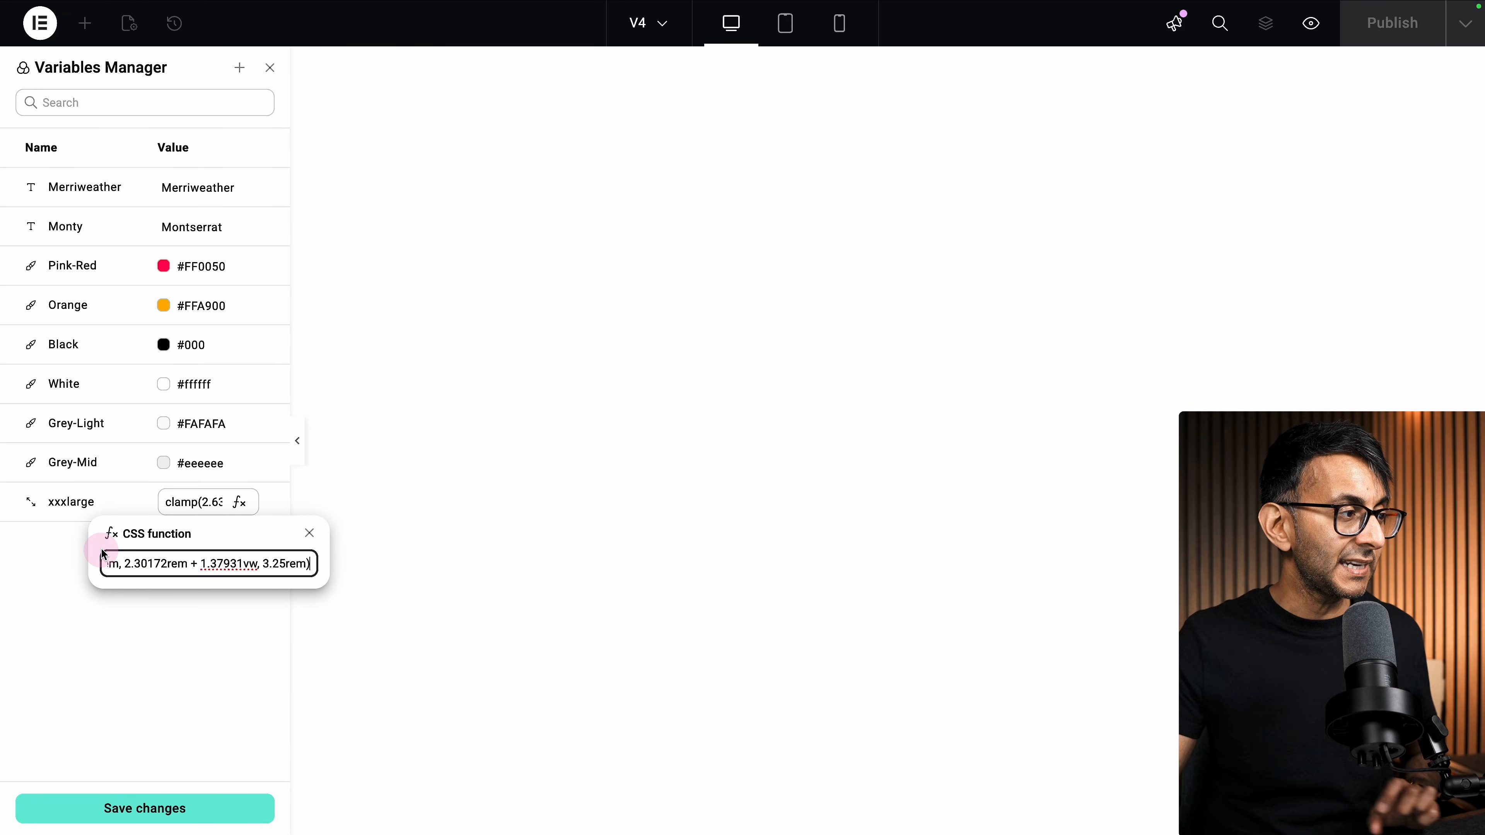
- Add another size variable below xxxlarge, and close the Variables Manager
{"action": "left_click", "coordinate": [231, 656]}
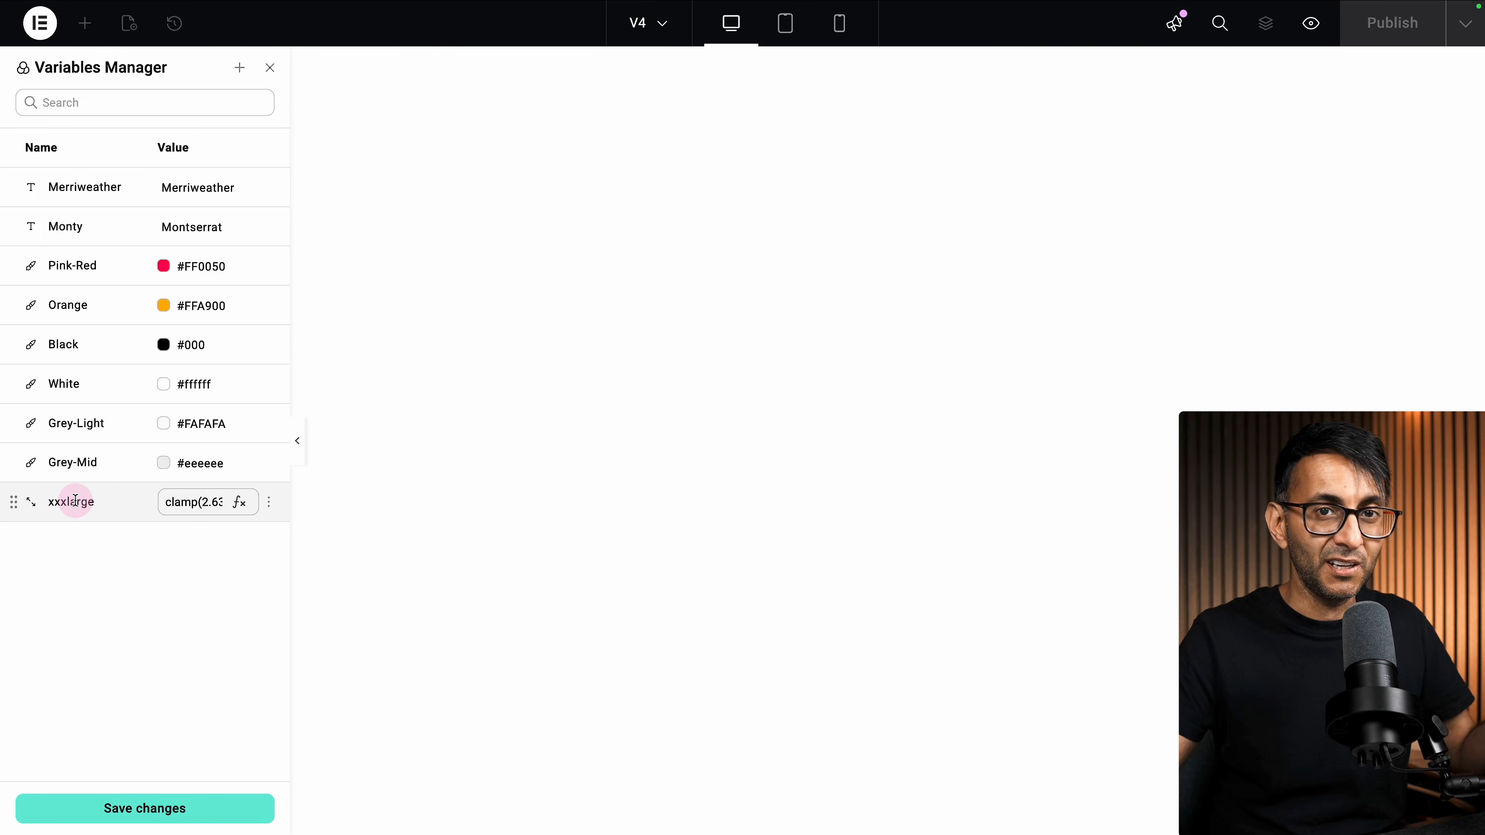
{"action": "left_click", "coordinate": [240, 68]}
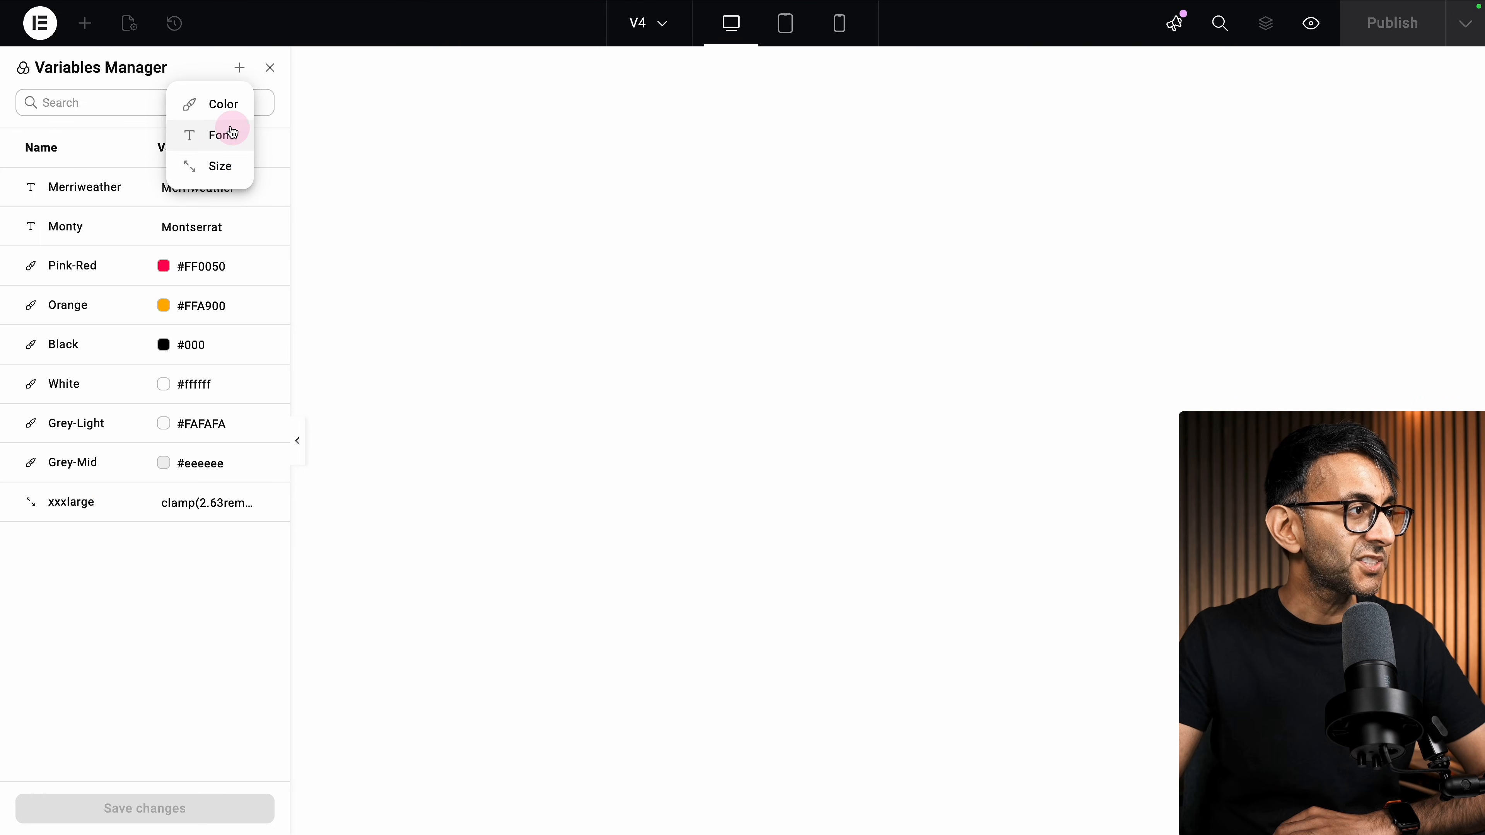
{"action": "left_click", "coordinate": [222, 166]}
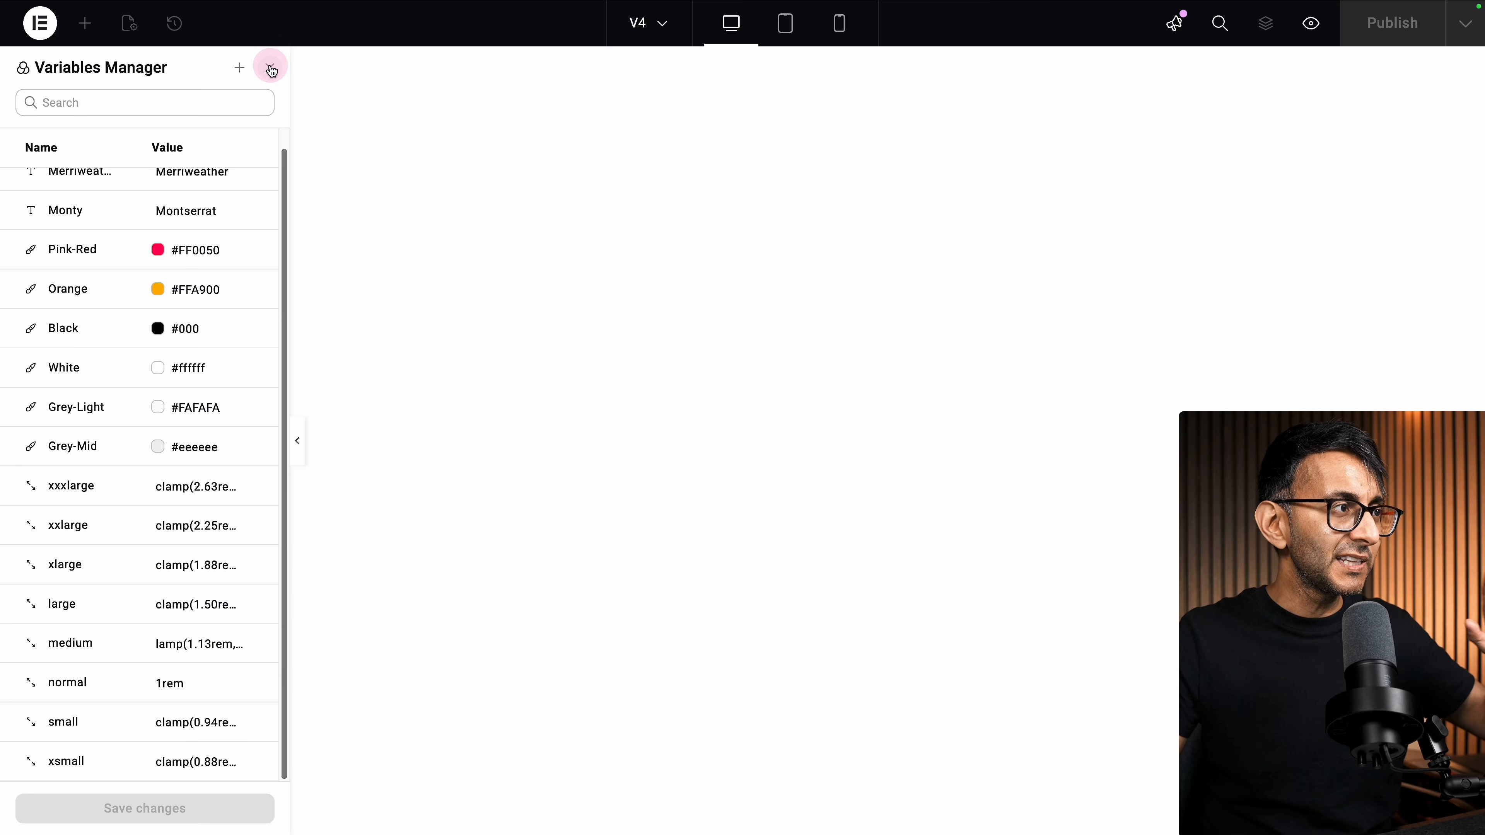
{"action": "left_click", "coordinate": [271, 69]}
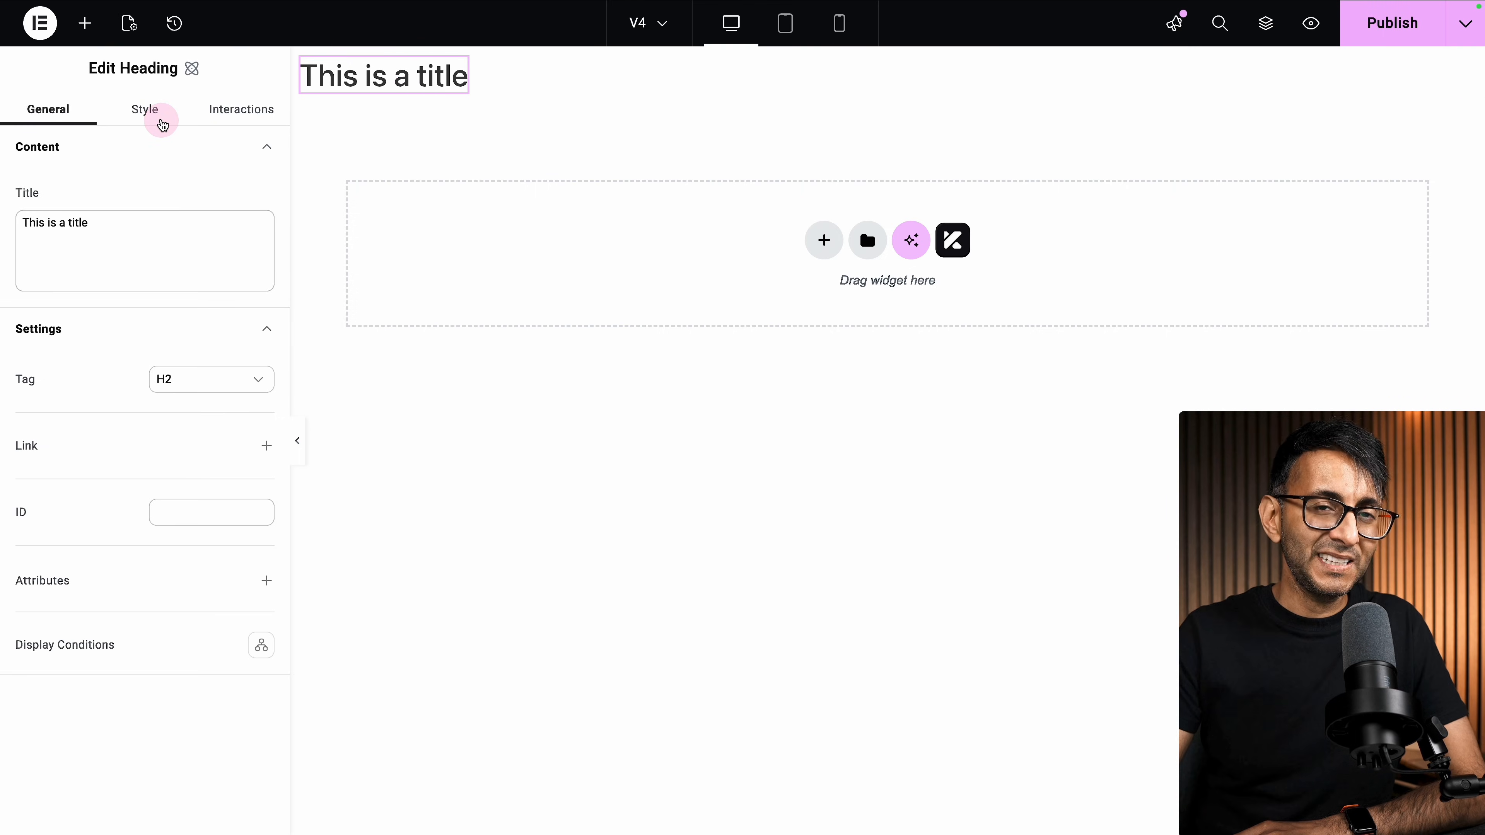
- Apply the xxlarge size variable to the heading's font size and check the heading in the mobile portrait and desktop views
{"action": "left_click", "coordinate": [154, 111]}
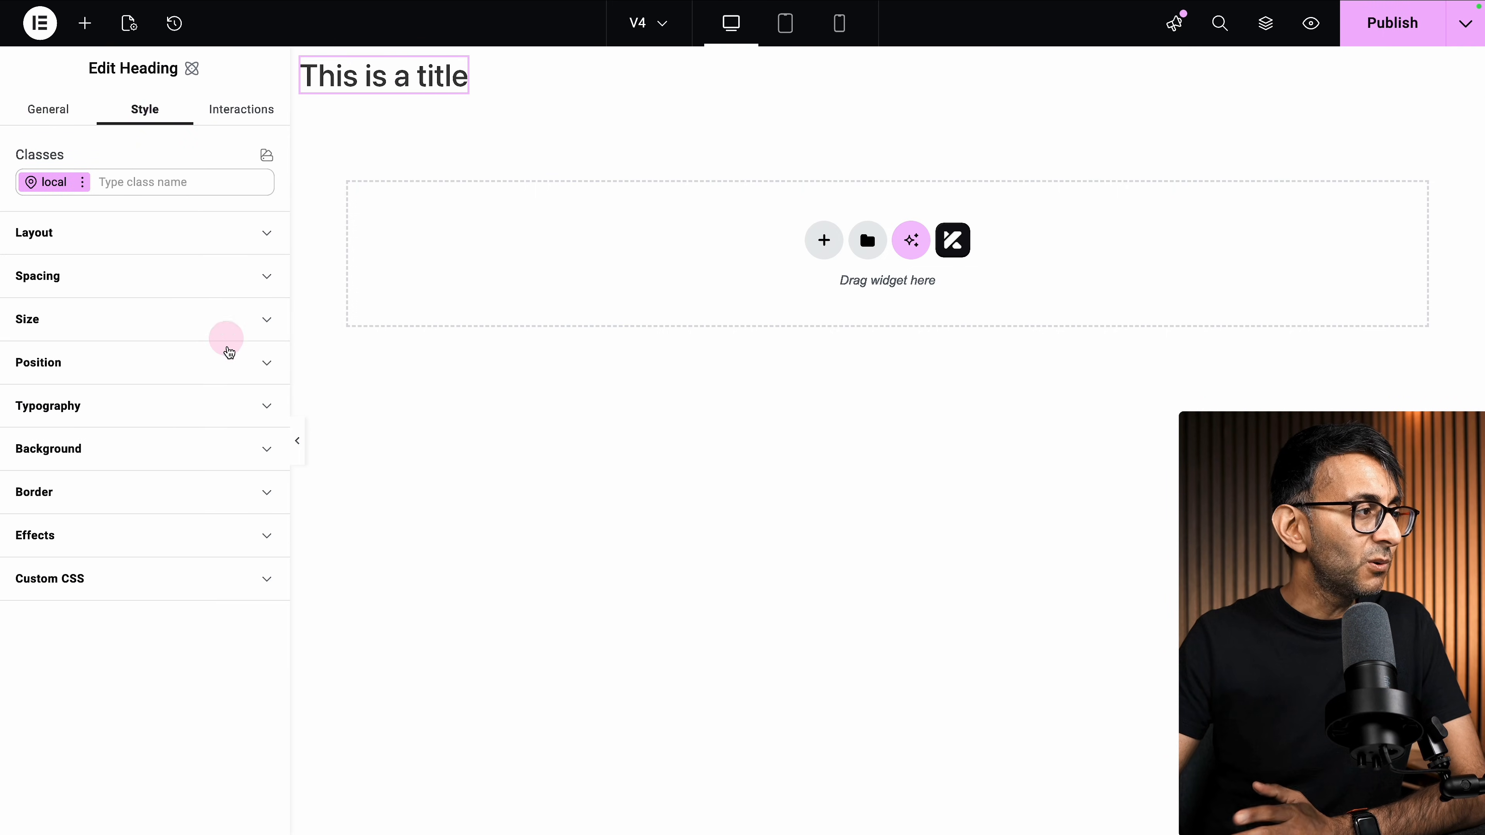
{"action": "left_click", "coordinate": [277, 408]}
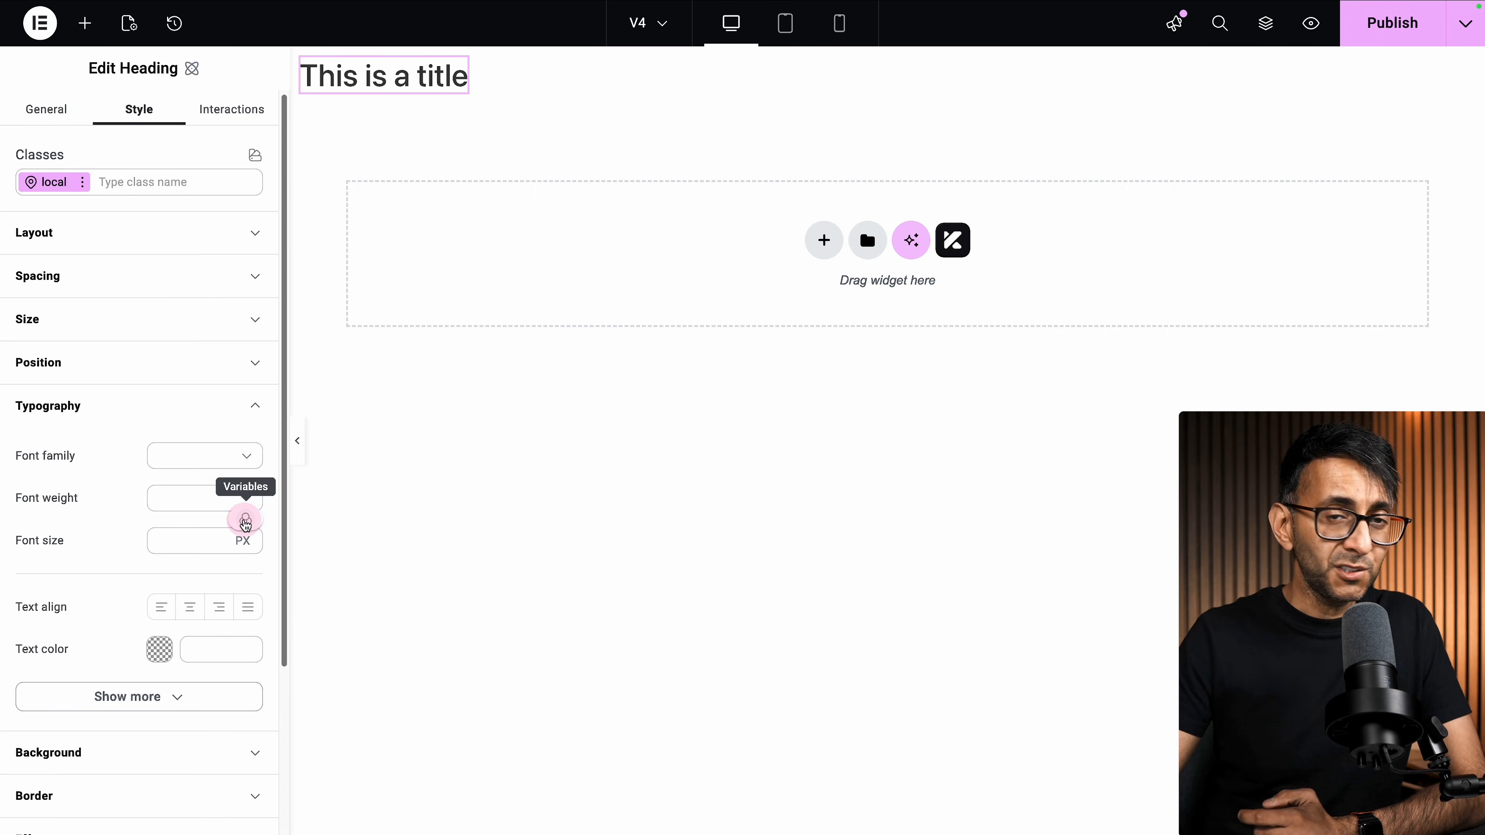
{"action": "left_click", "coordinate": [246, 519]}
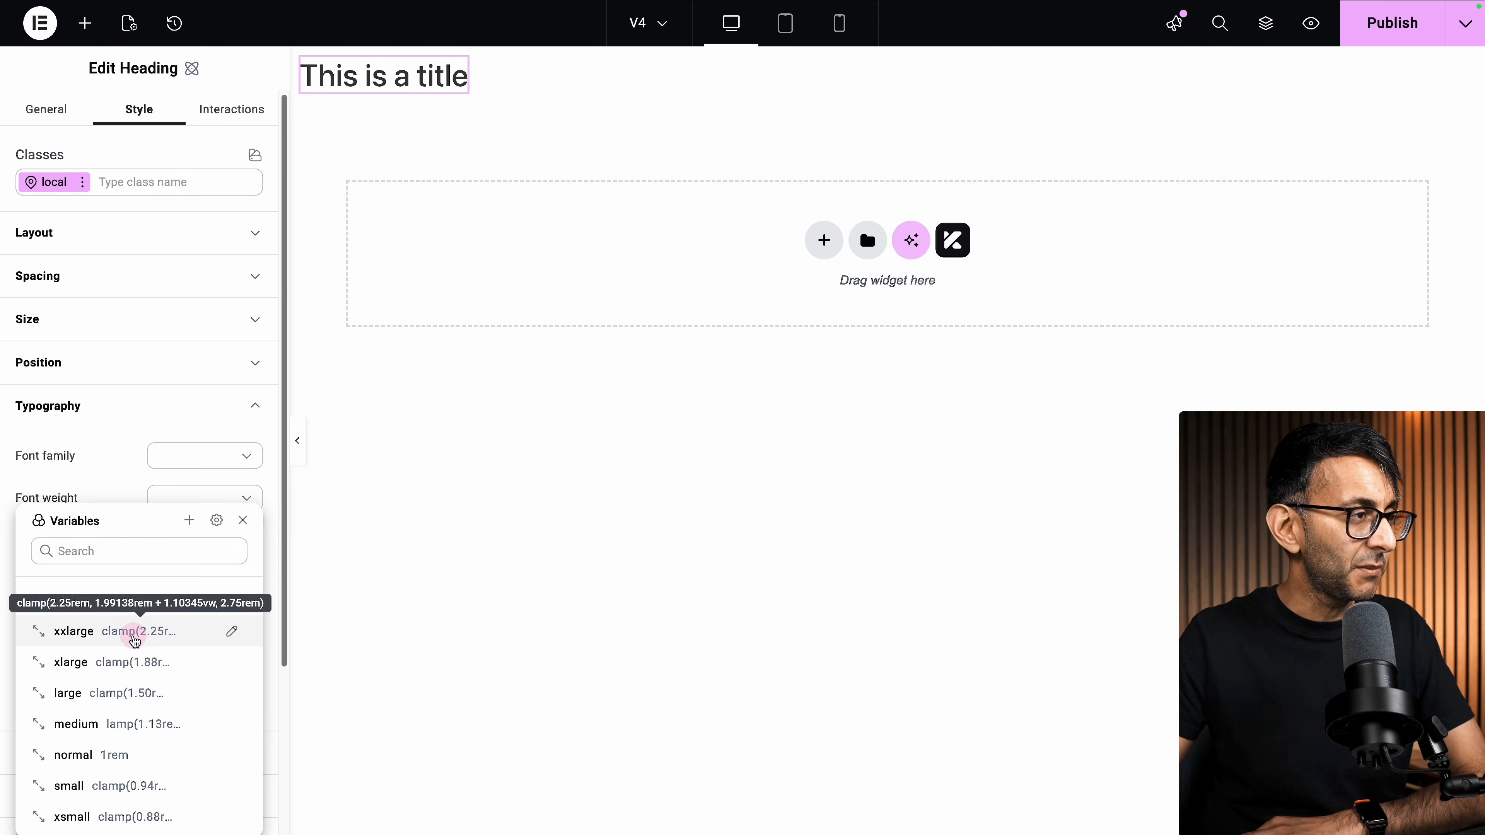
{"action": "left_click", "coordinate": [132, 631]}
{"action": "left_click", "coordinate": [839, 22]}
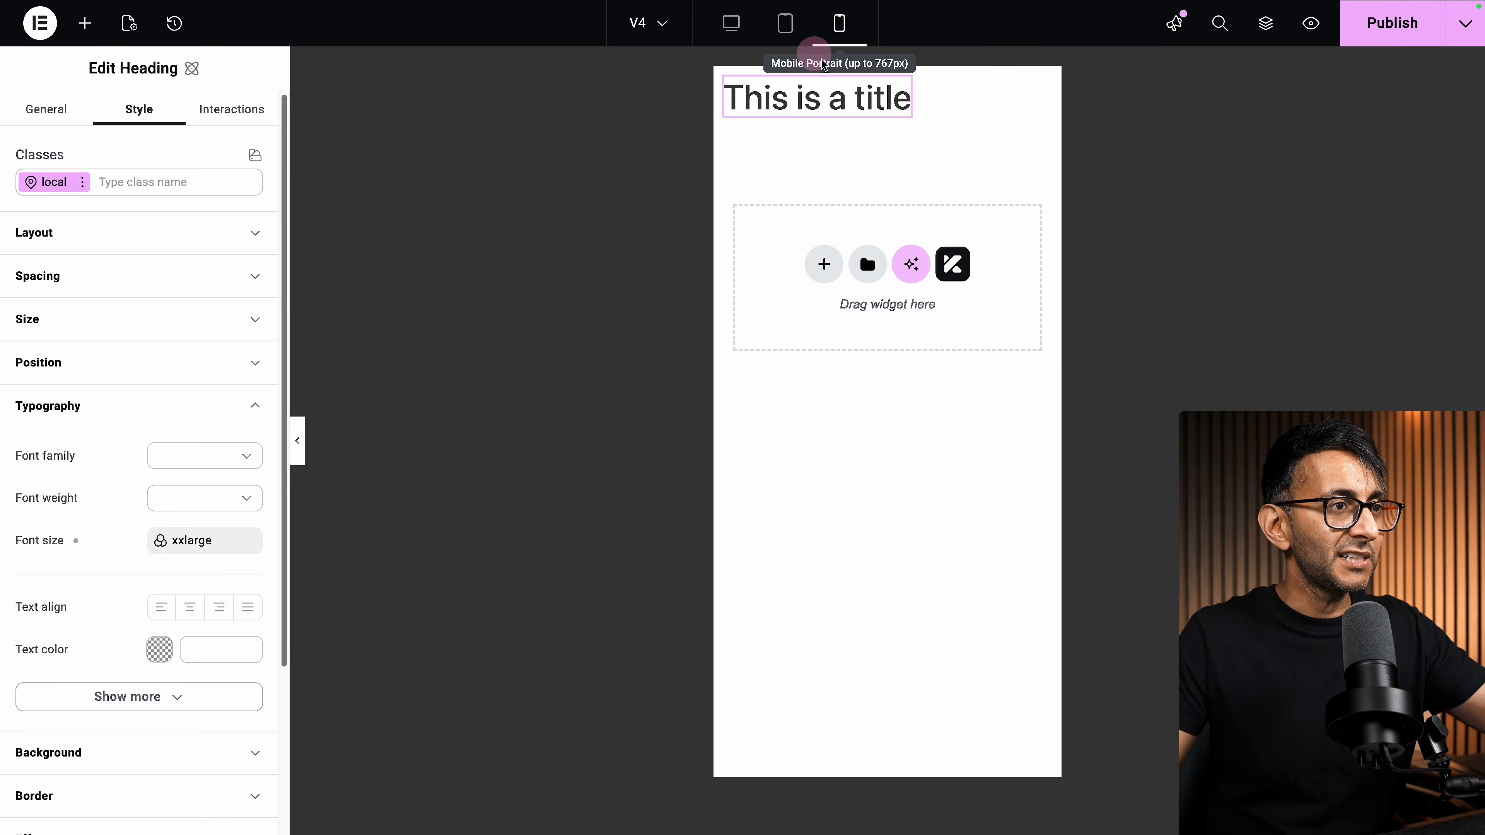
{"action": "left_click", "coordinate": [733, 25]}
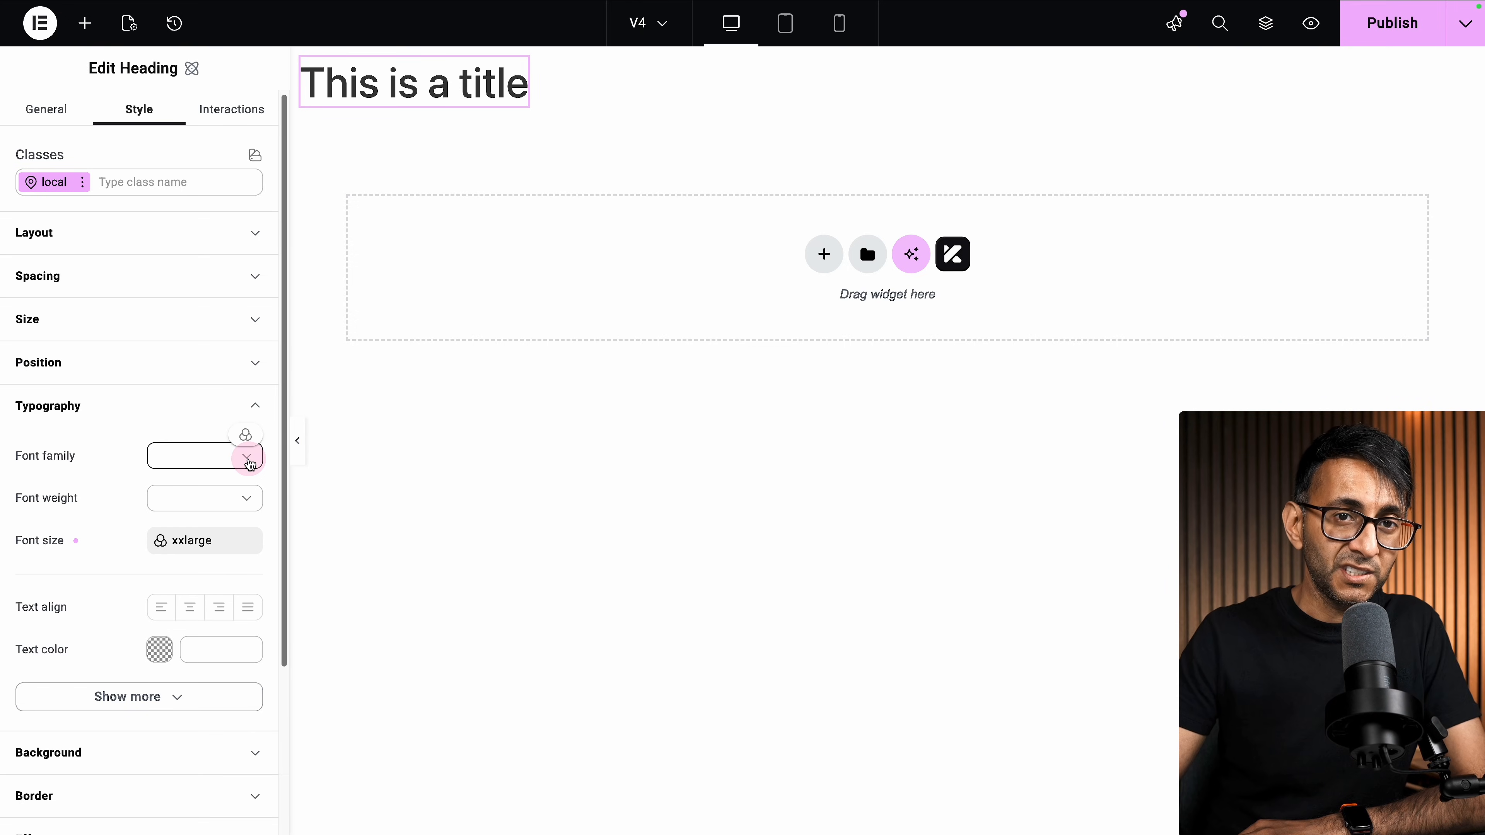
- Apply the Merriweather font variable and the Orange color variable to the heading's text
{"action": "left_click", "coordinate": [245, 435]}
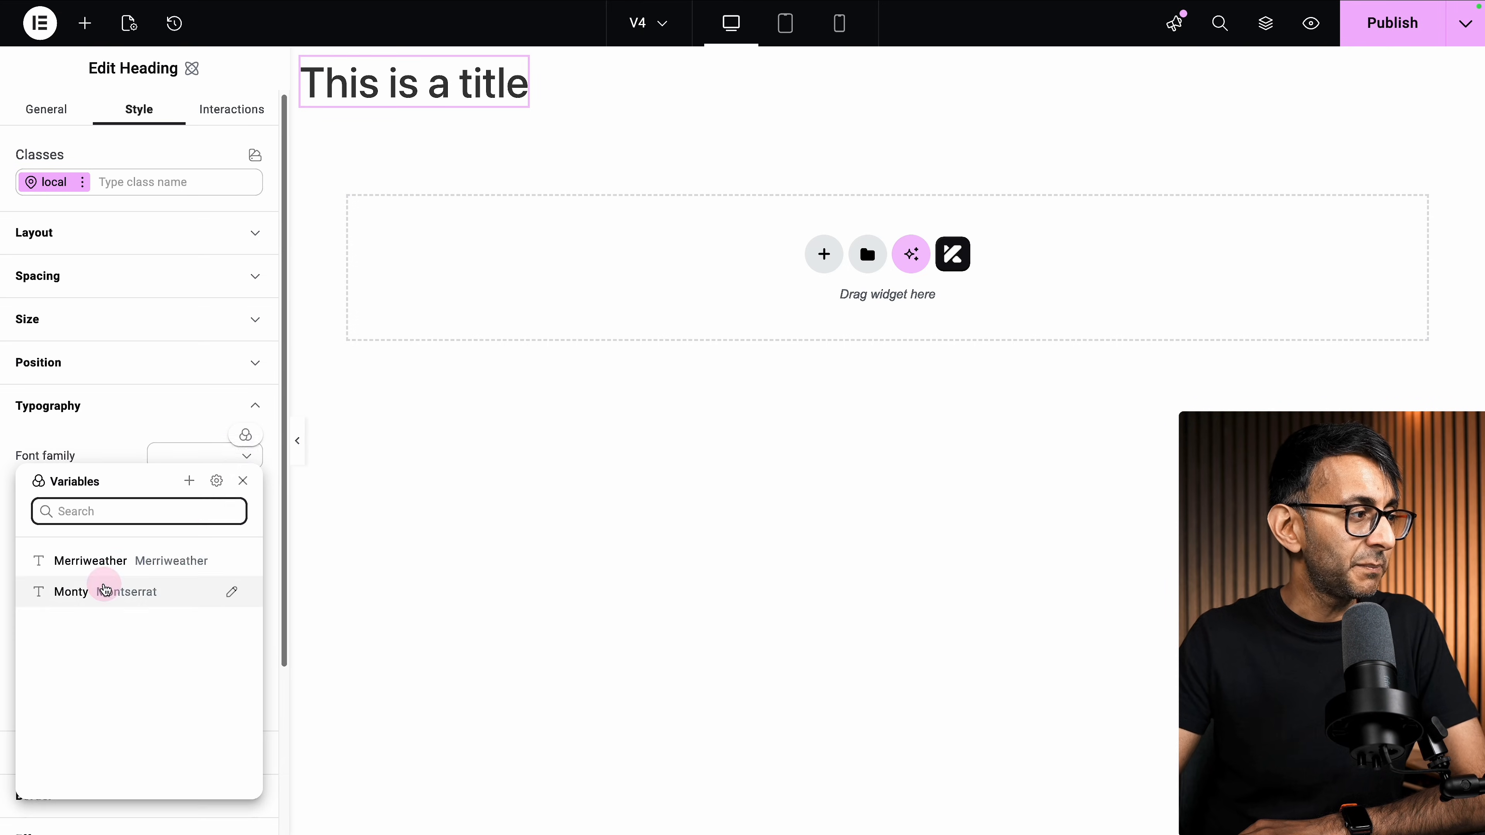
{"action": "left_click", "coordinate": [116, 563]}
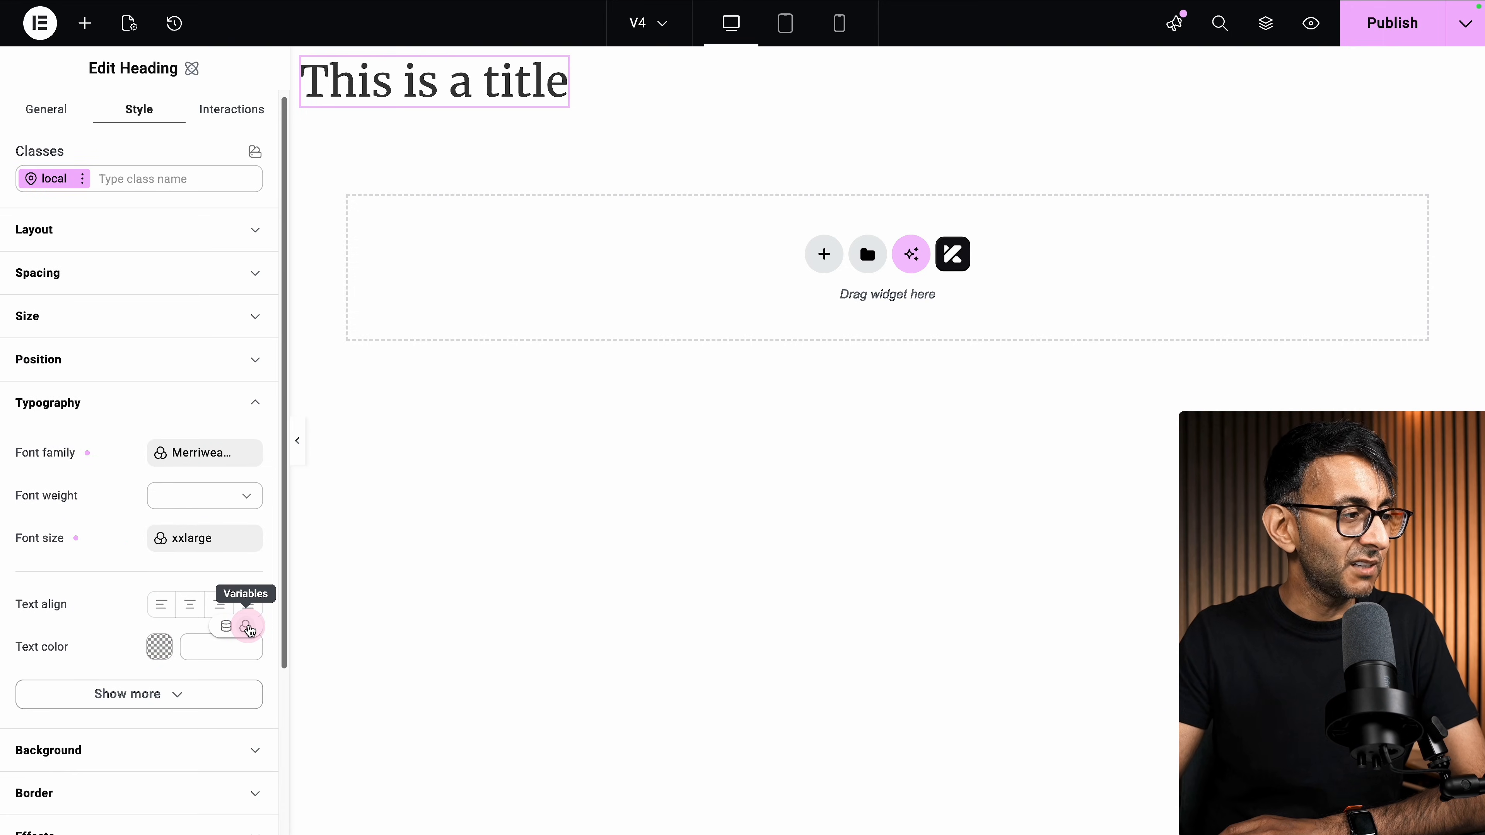
{"action": "left_click", "coordinate": [246, 627]}
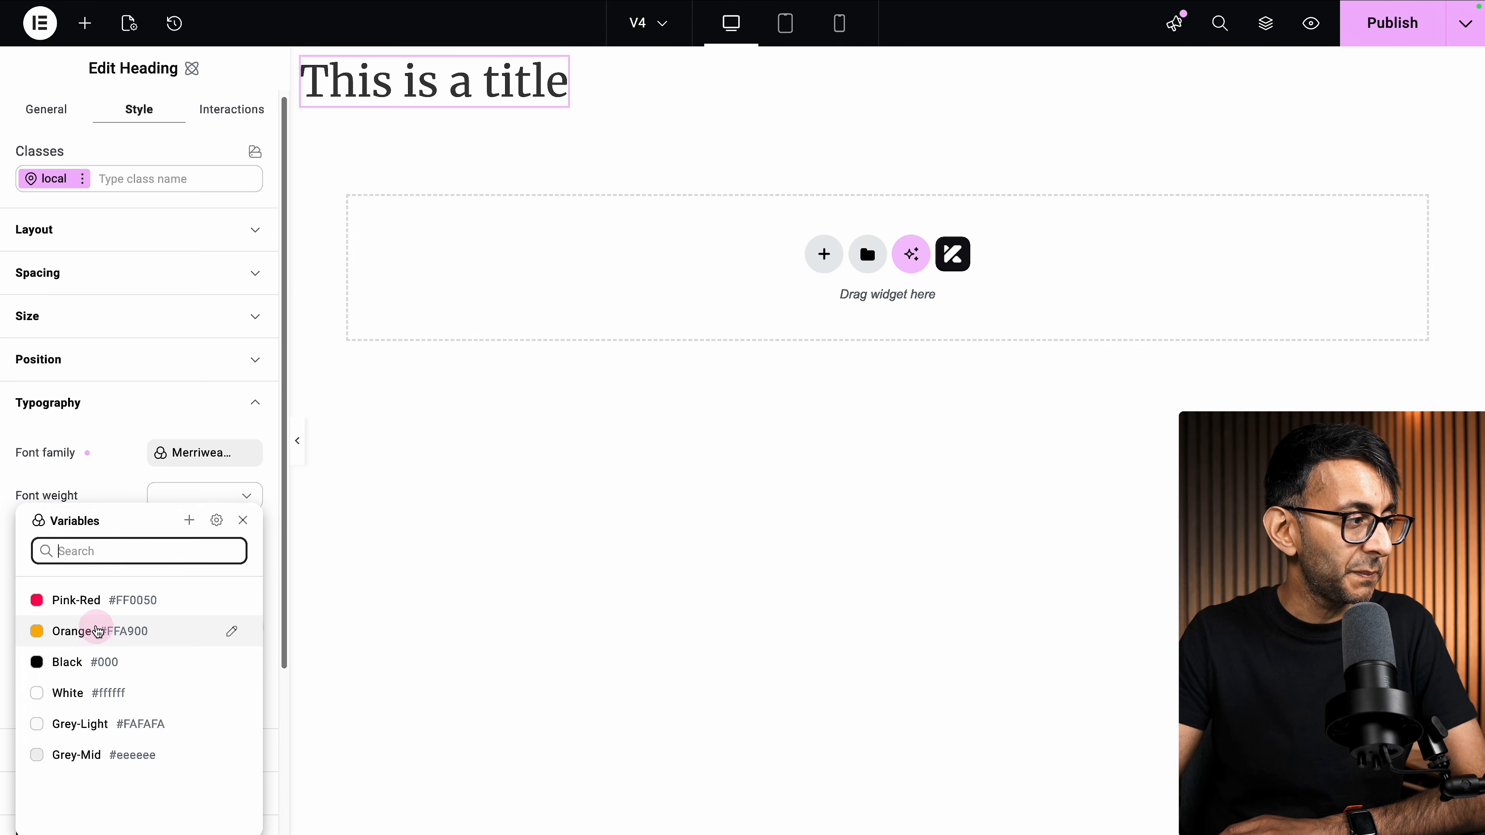
{"action": "left_click", "coordinate": [100, 631]}
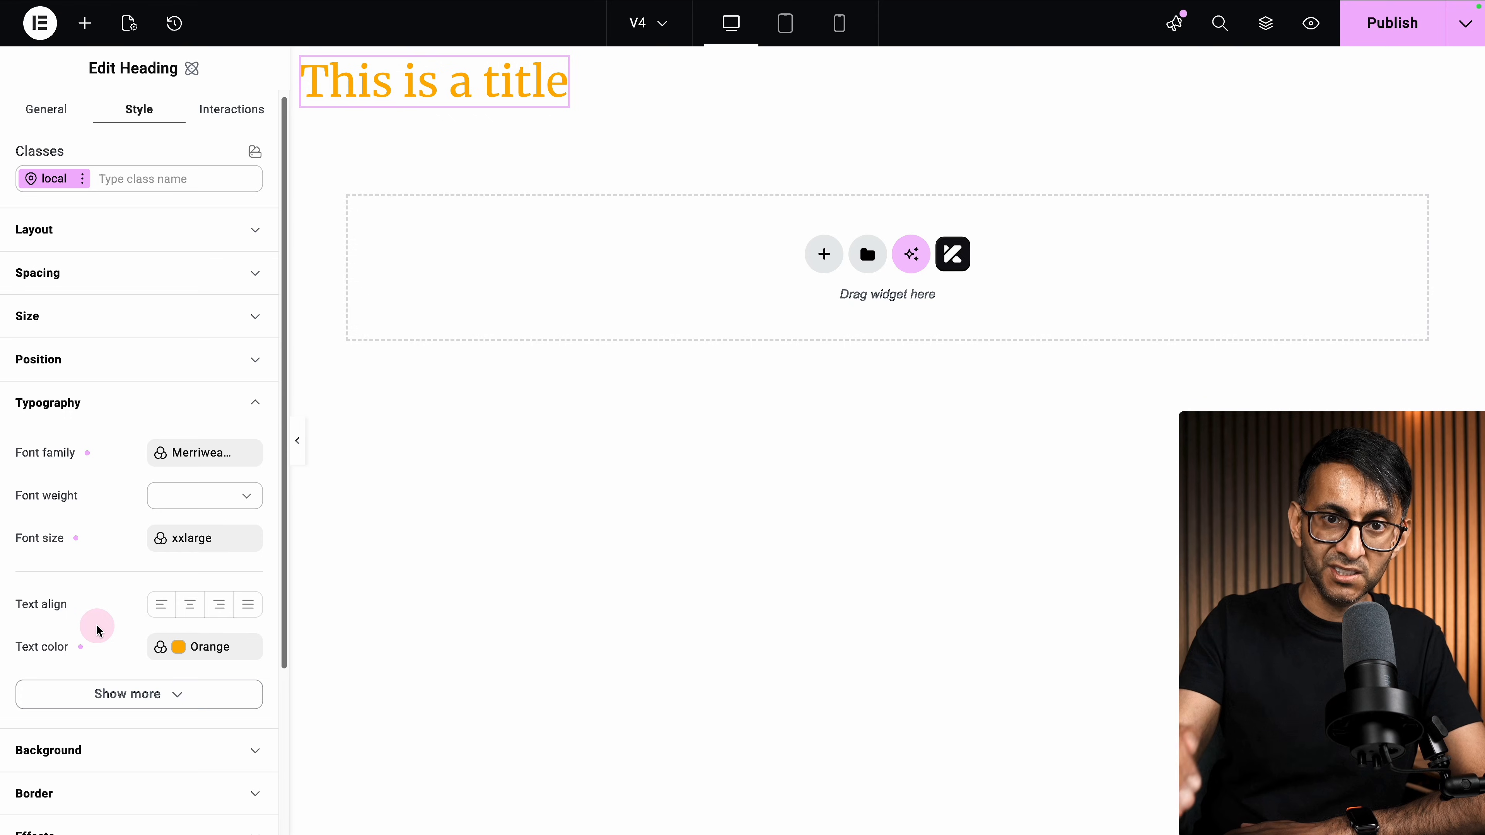
- Replace the styled heading with a fresh heading and create a new class named Monty on it
{"action": "key", "text": "Delete"}
{"action": "left_click_drag", "start_coordinate": [195, 377], "coordinate": [467, 242]}
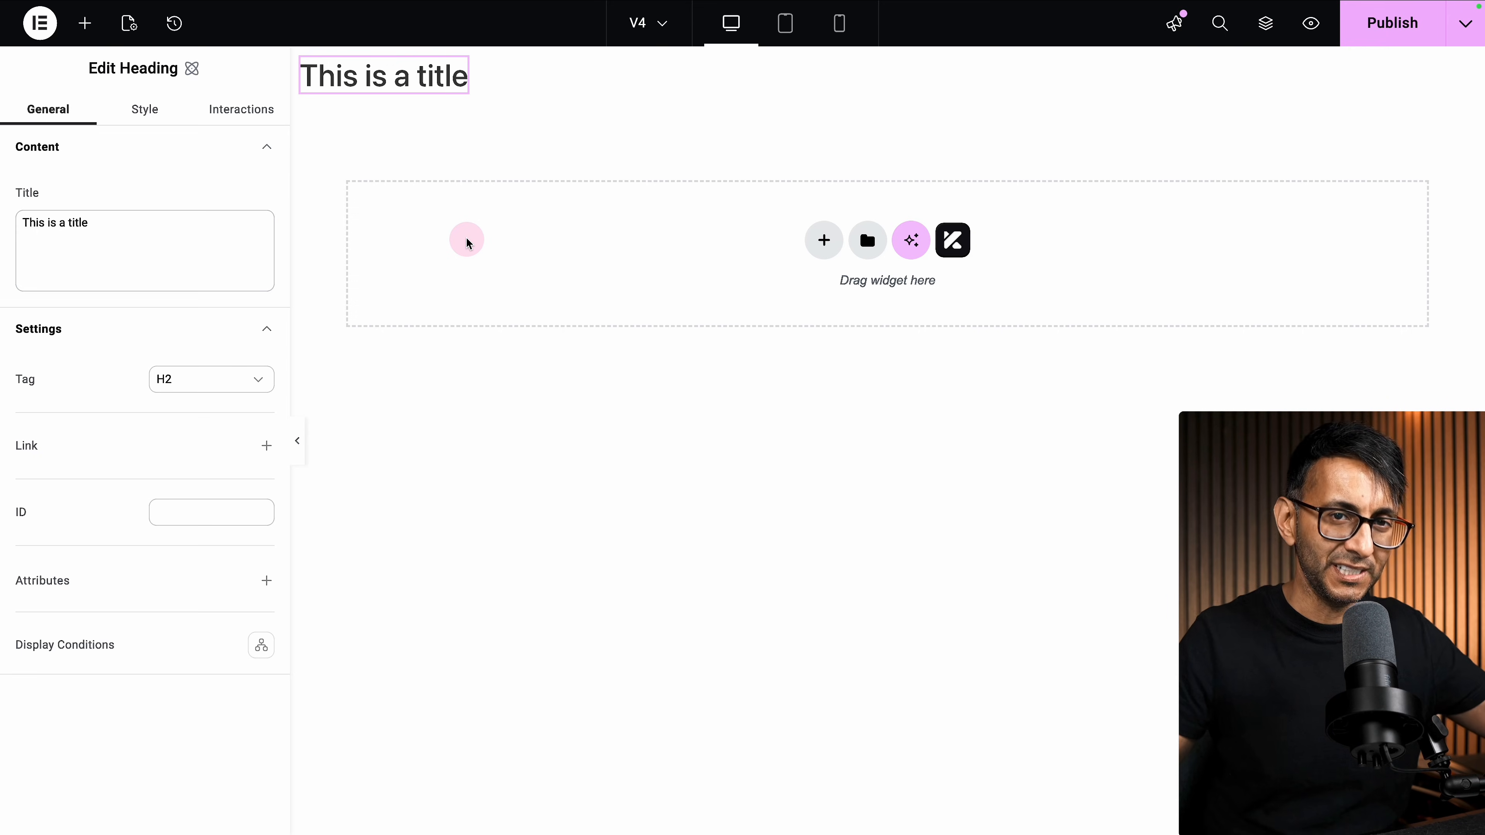
{"action": "left_click", "coordinate": [153, 115]}
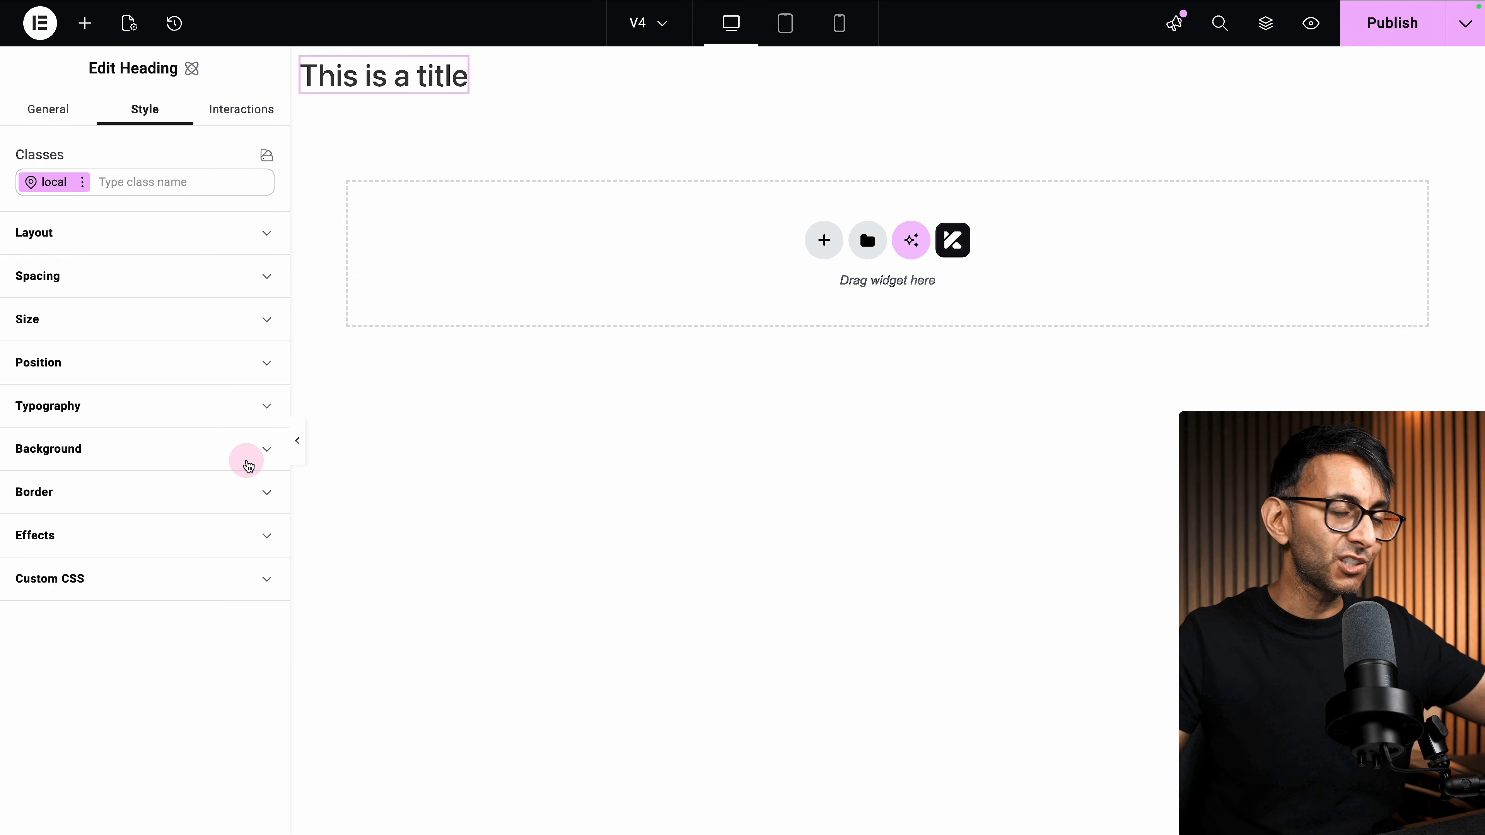
{"action": "left_click", "coordinate": [103, 180]}
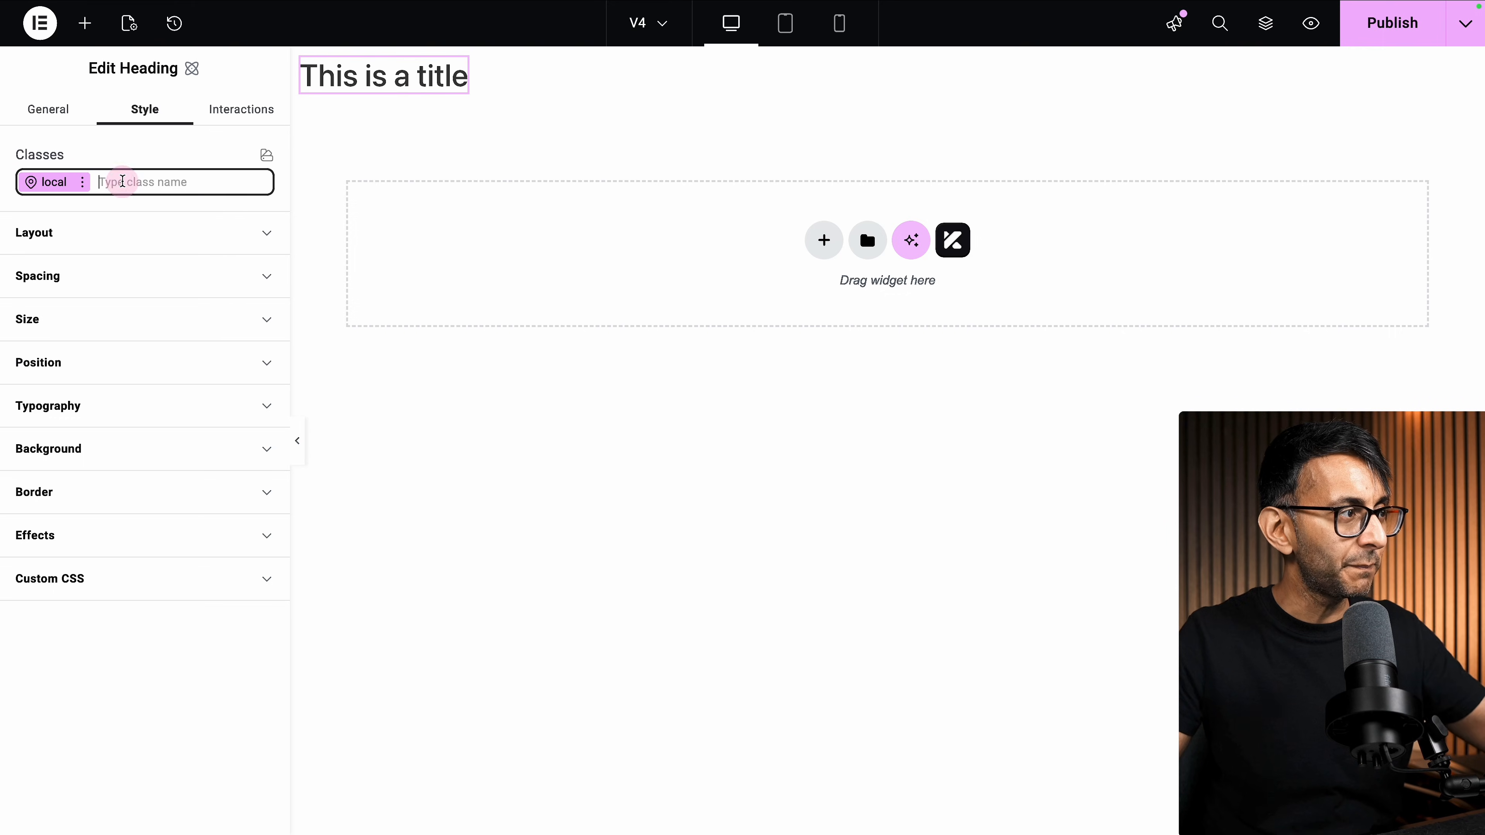
{"action": "type", "text": "Monty"}
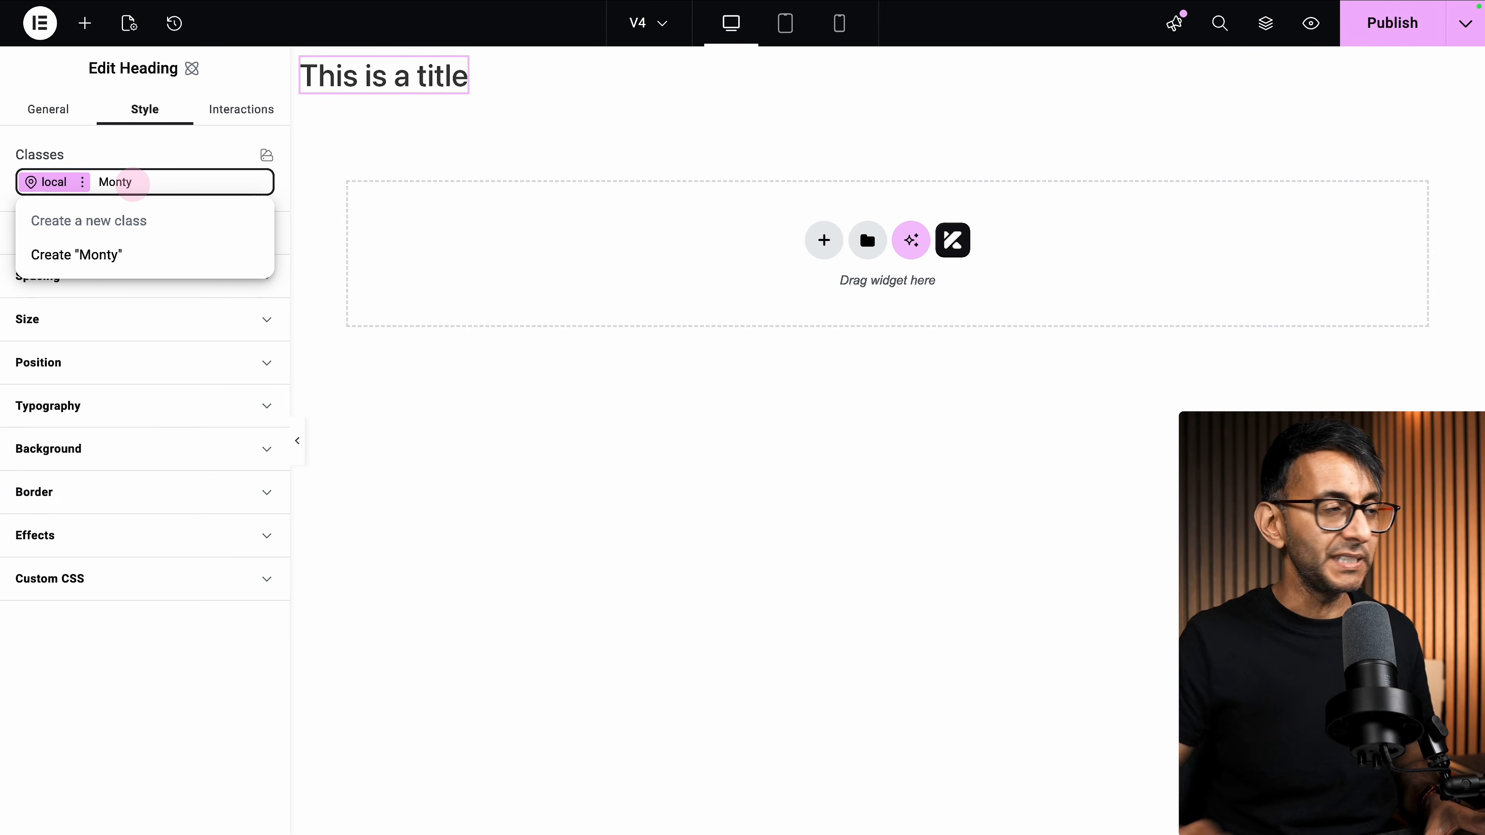
{"action": "left_click", "coordinate": [86, 255]}
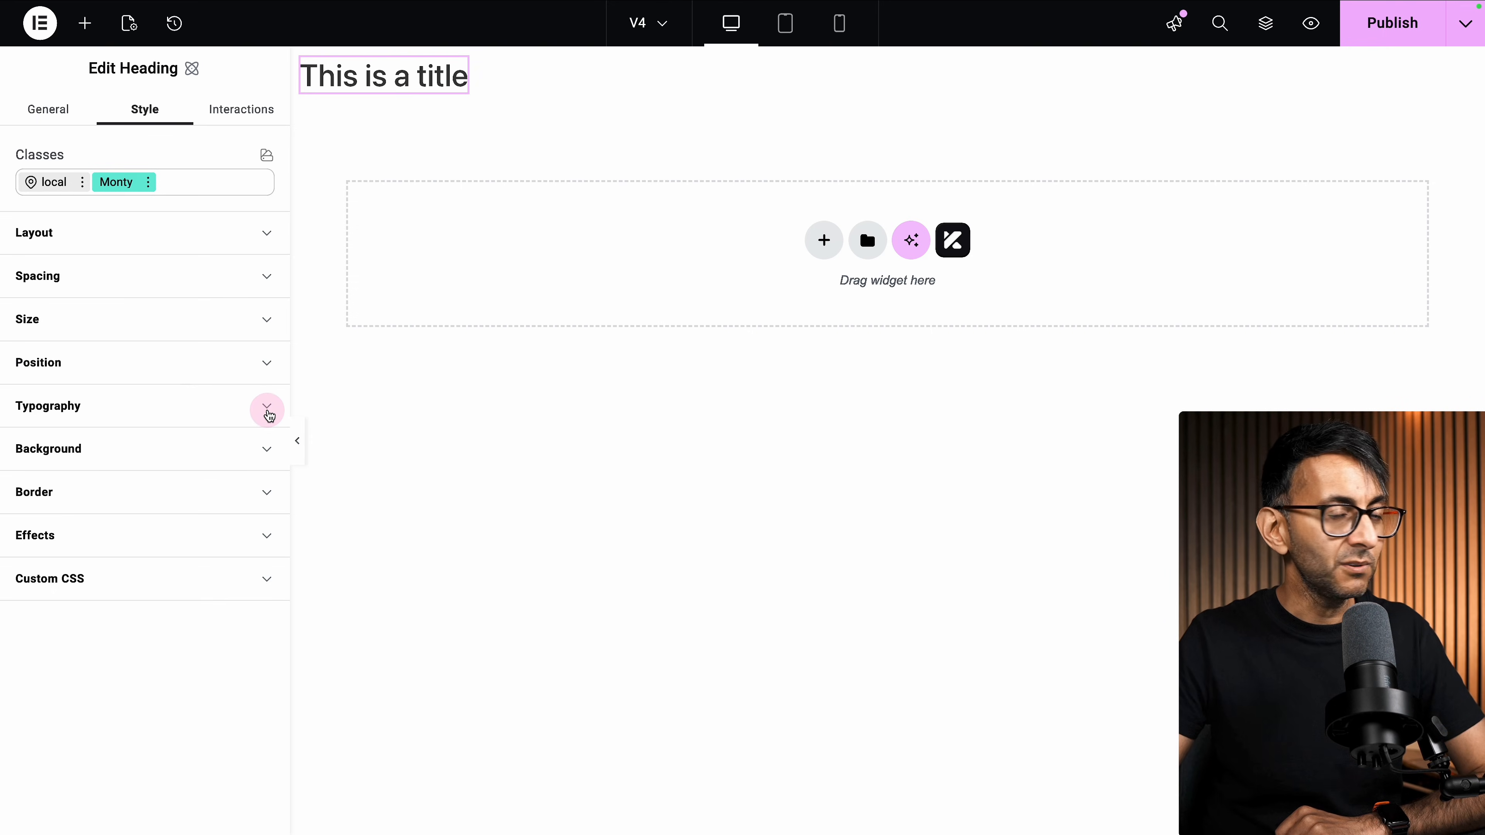
- Set the Monty class's font family to the Monty font variable
{"action": "left_click", "coordinate": [266, 409]}
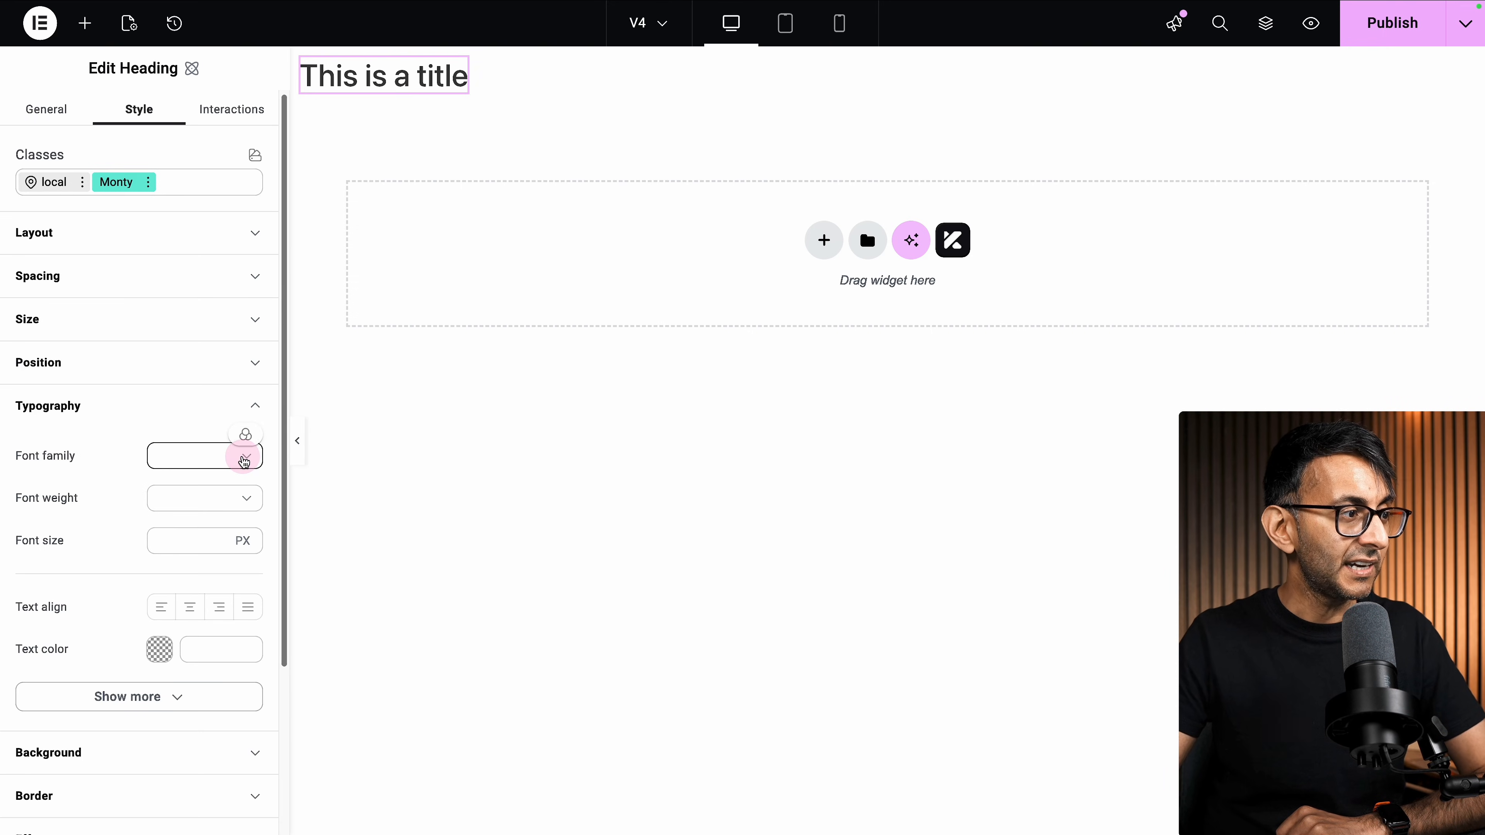
{"action": "left_click", "coordinate": [245, 435]}
{"action": "left_click", "coordinate": [110, 598]}
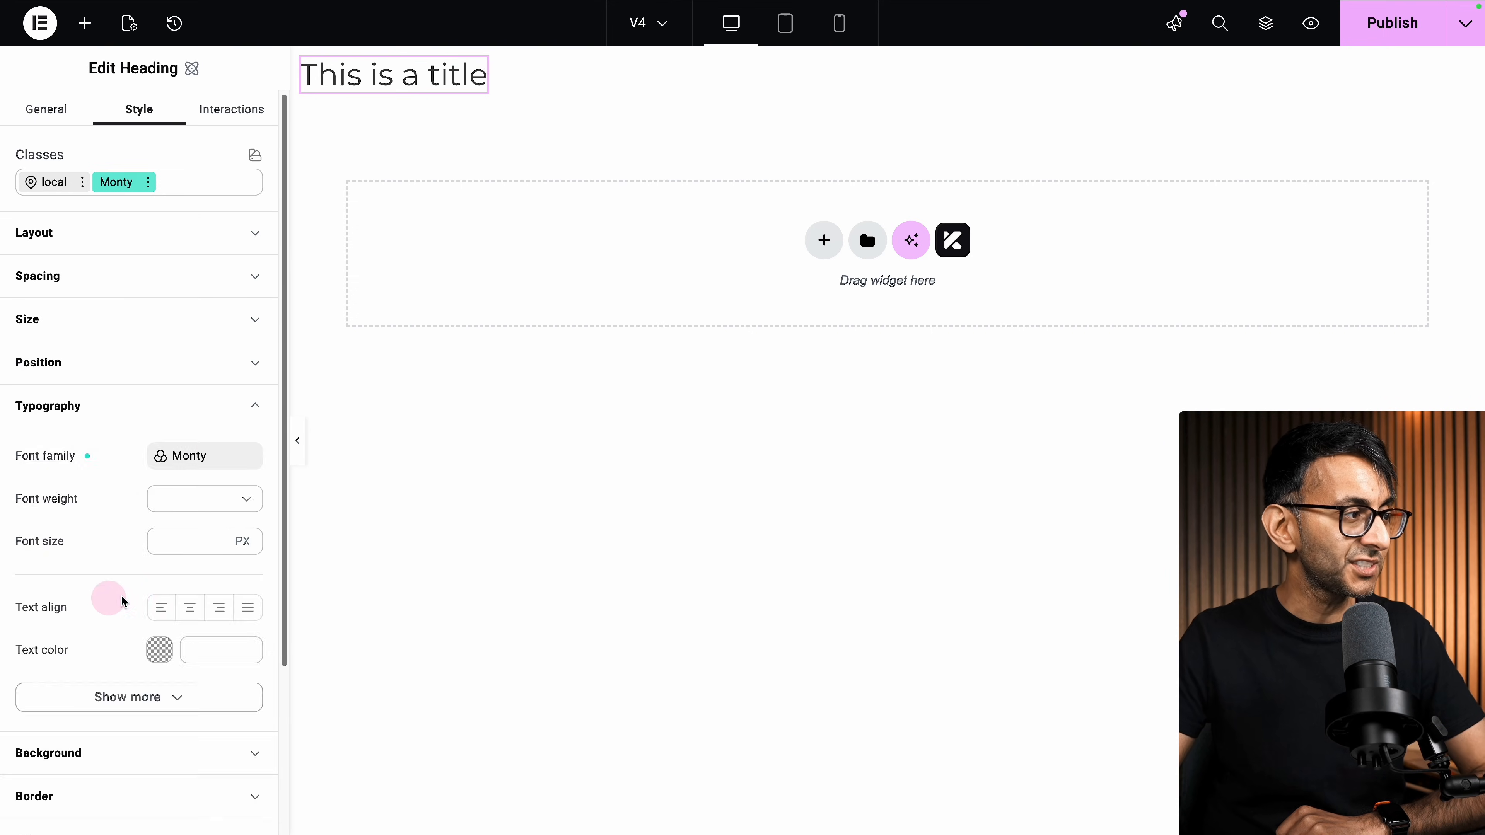
- Remove the Monty class from the heading and open the Class Manager, saving the page changes
{"action": "left_click", "coordinate": [149, 182]}
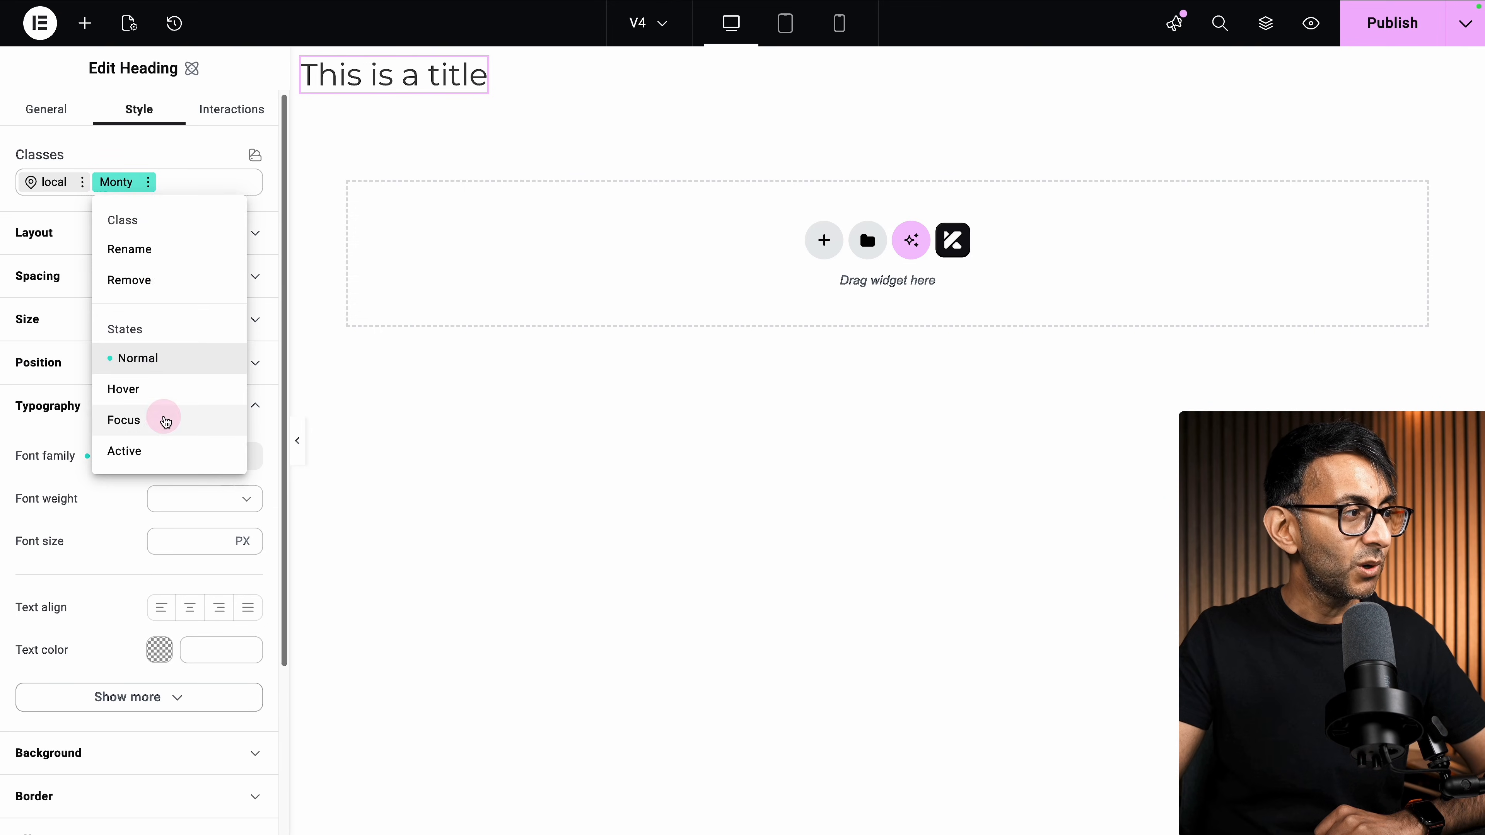
{"action": "left_click", "coordinate": [159, 289]}
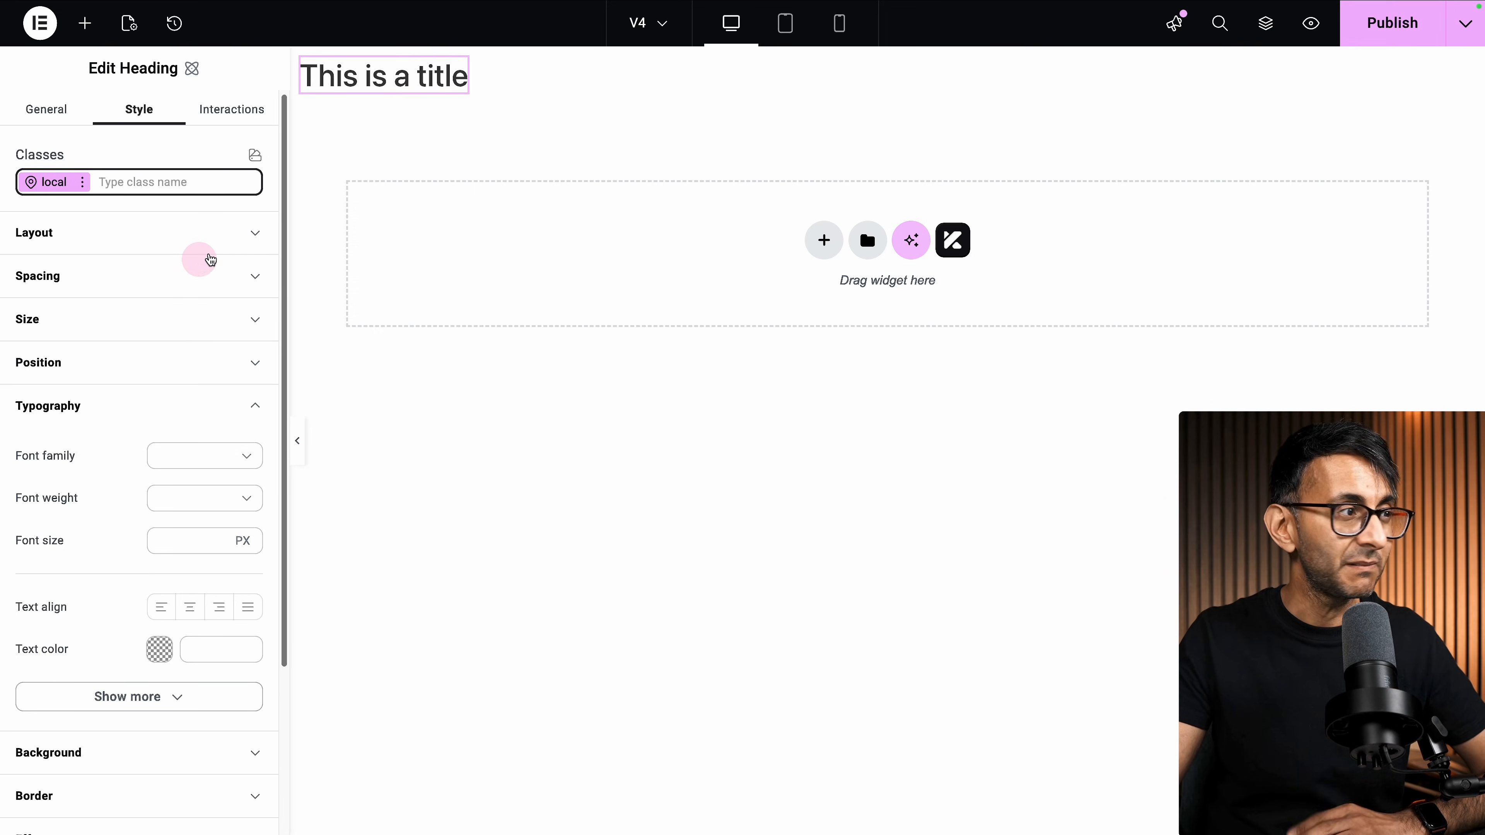
{"action": "left_click", "coordinate": [256, 157]}
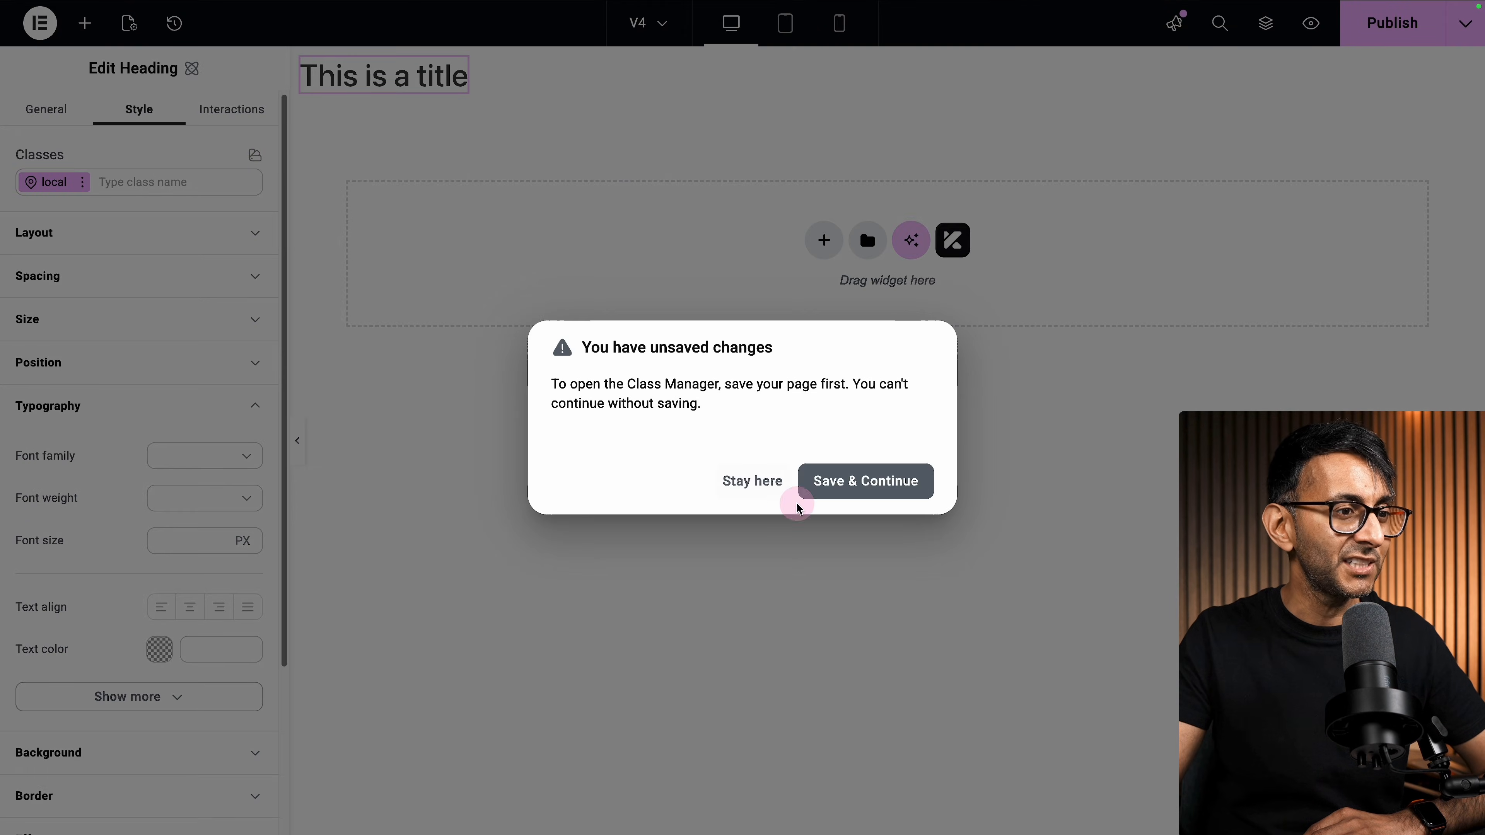
{"action": "left_click", "coordinate": [852, 494]}
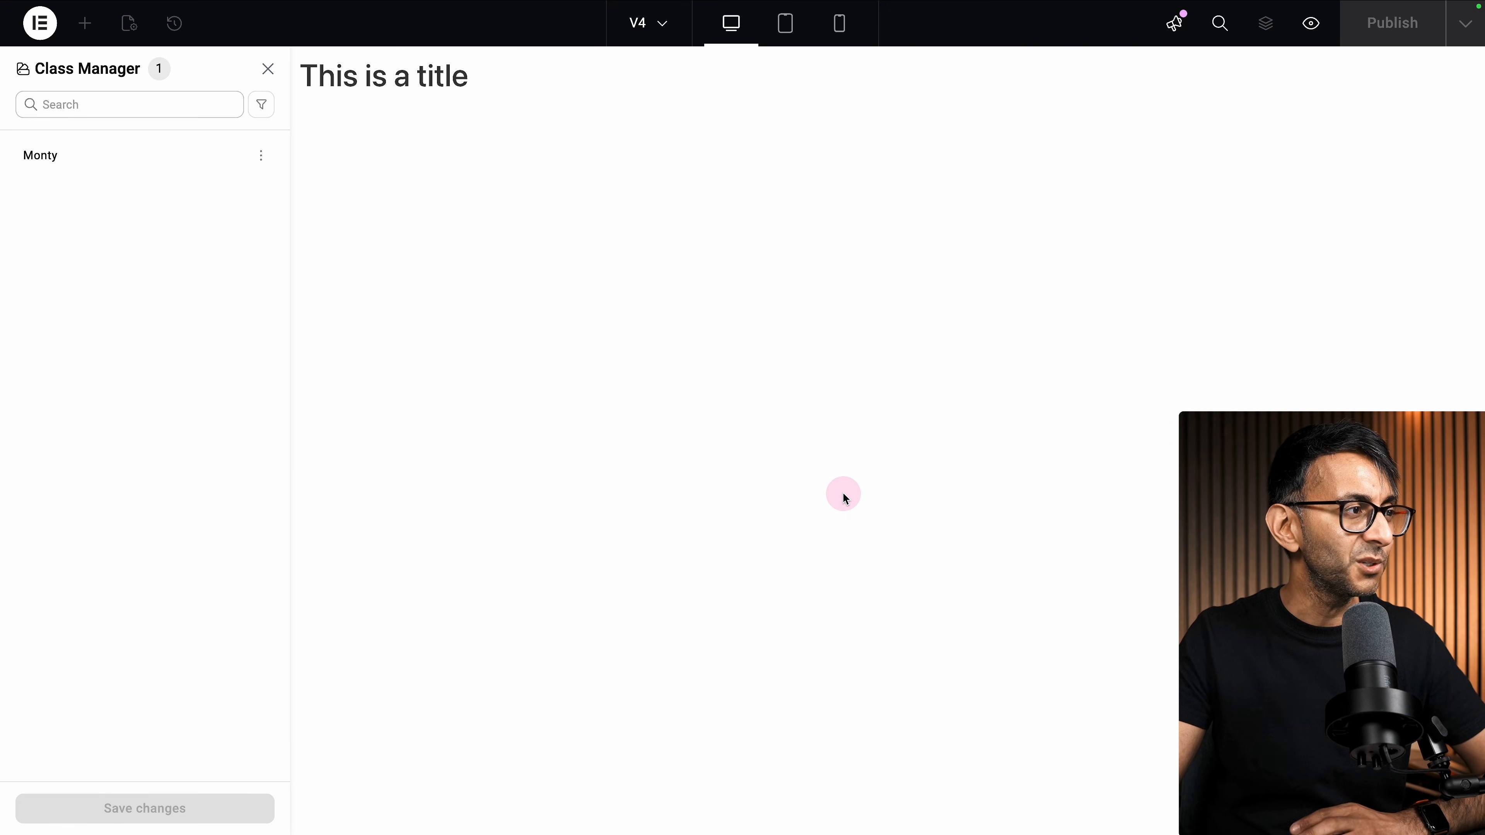
{"action": "left_click", "coordinate": [38, 165]}
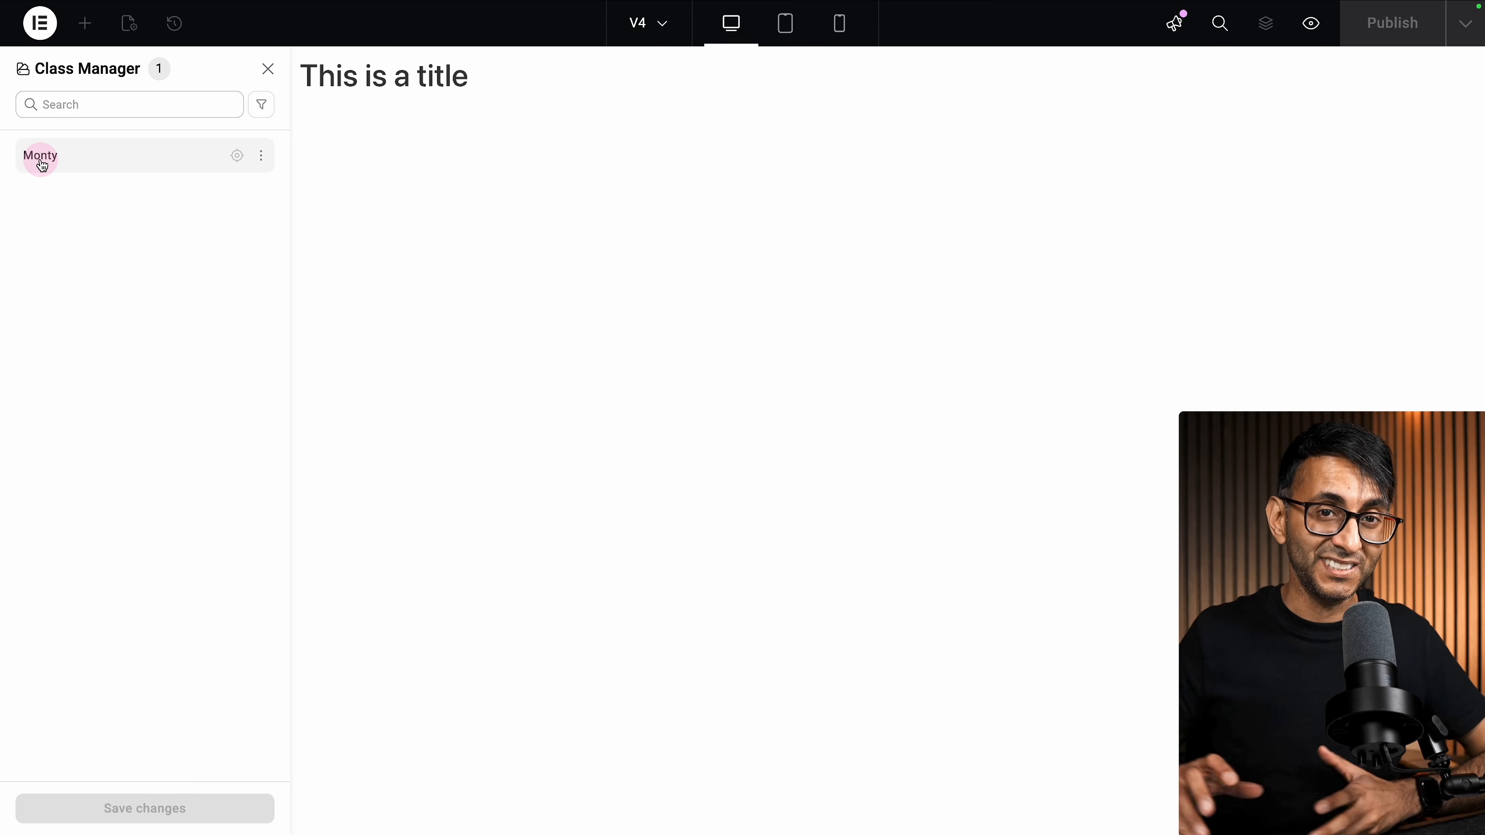
- Create a class named Merri on the heading and set its font family to the Merriweather variable
{"action": "left_click", "coordinate": [398, 75]}
{"action": "left_click", "coordinate": [111, 182]}
{"action": "type", "text": "Merri"}
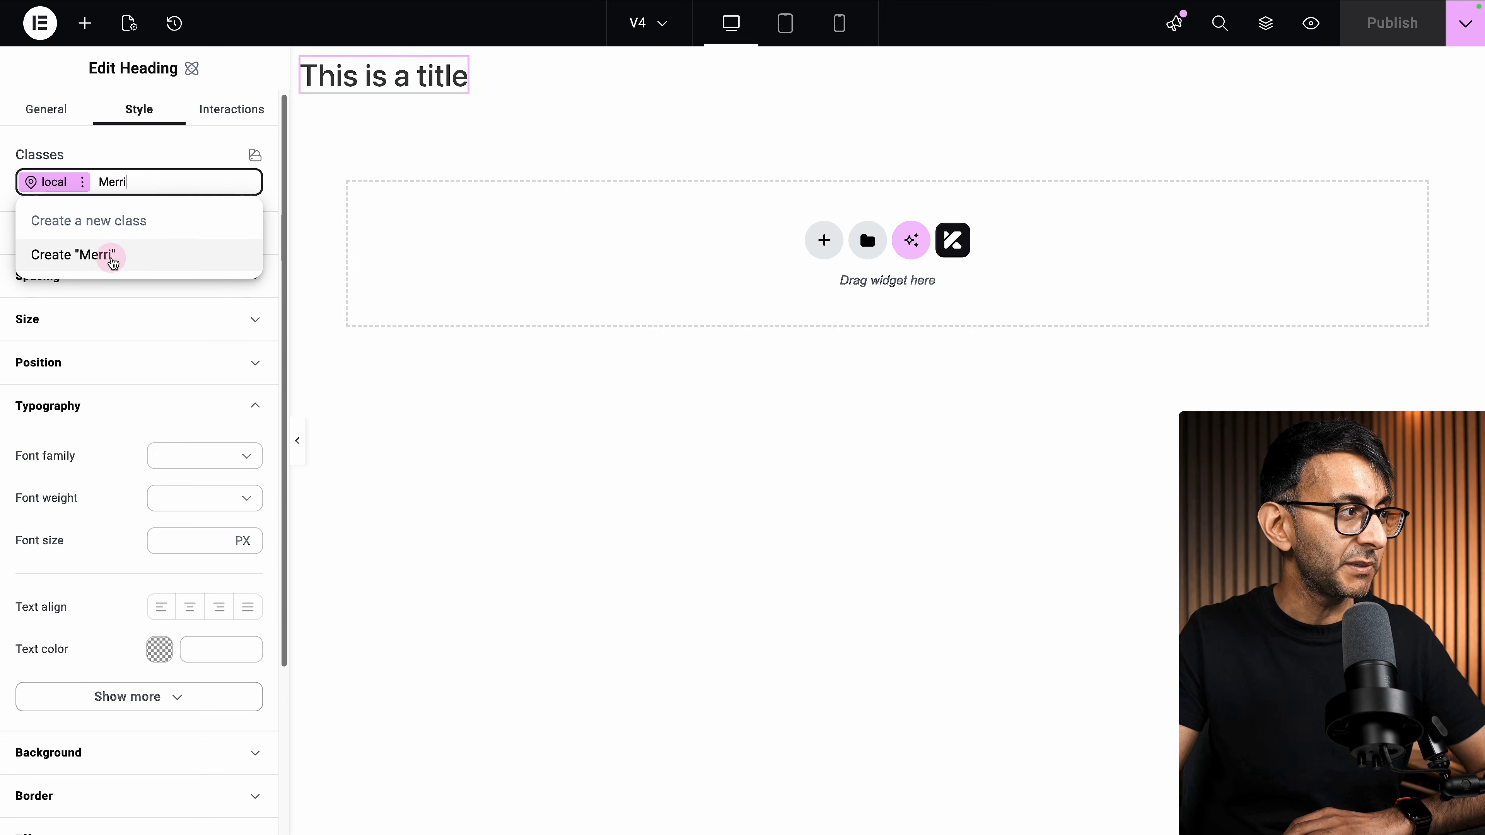
{"action": "left_click", "coordinate": [113, 262]}
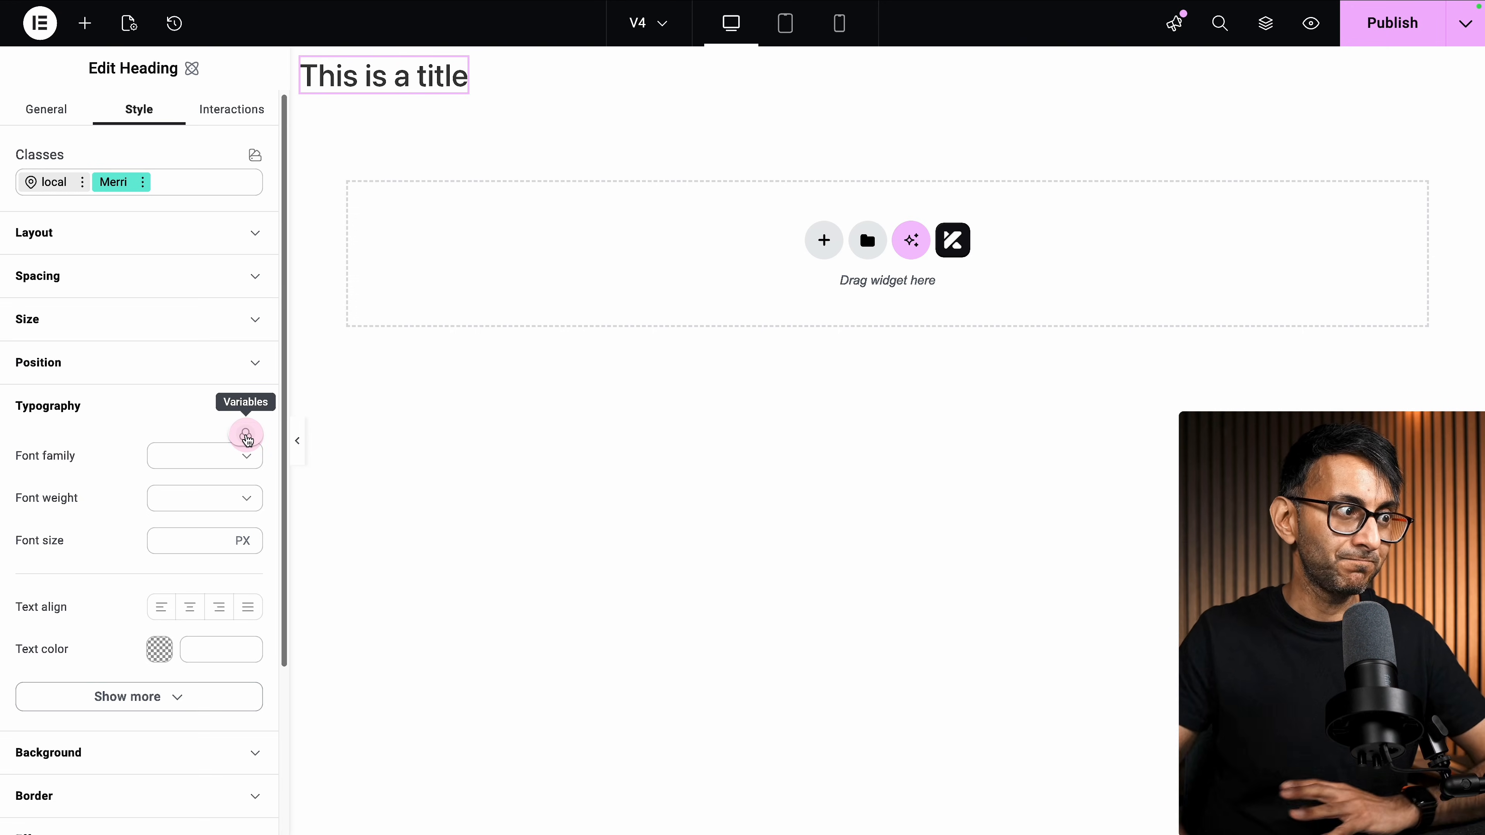
{"action": "left_click", "coordinate": [247, 435]}
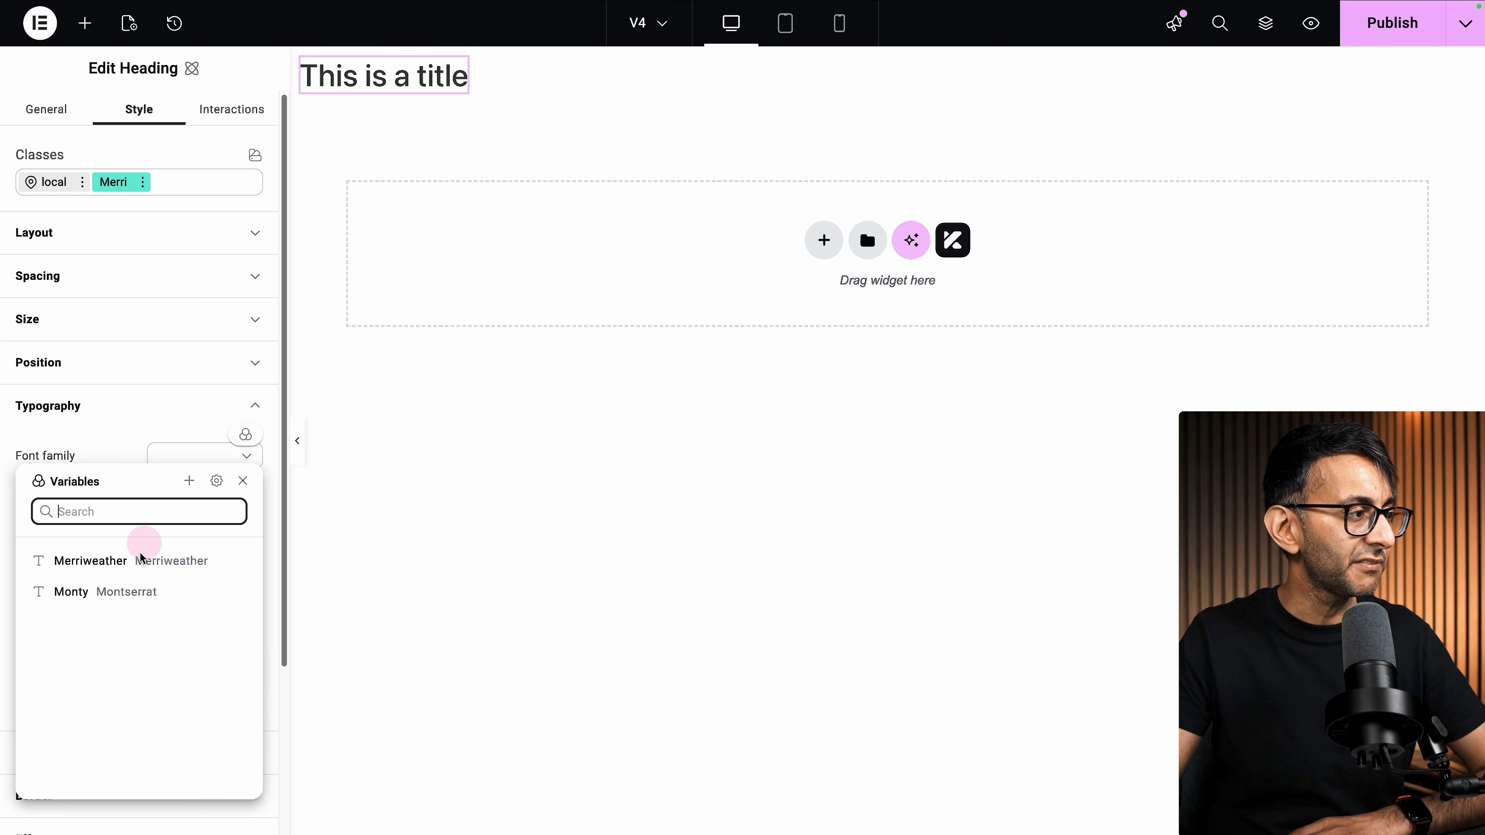
{"action": "left_click", "coordinate": [138, 560]}
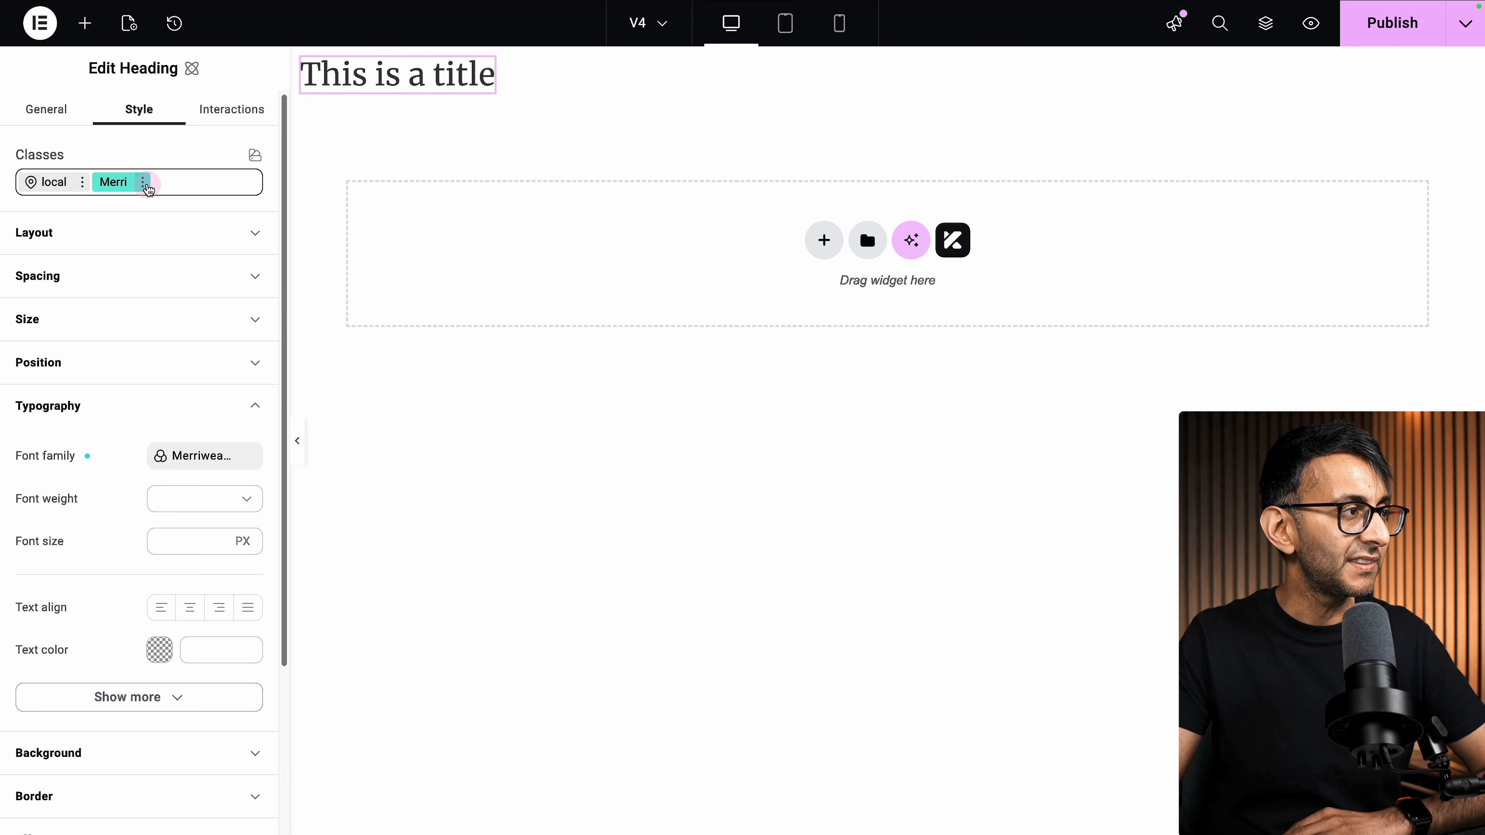
- Remove the Merri class from the heading and create a new class named PinkRed on it
{"action": "left_click", "coordinate": [146, 183]}
{"action": "left_click", "coordinate": [153, 282]}
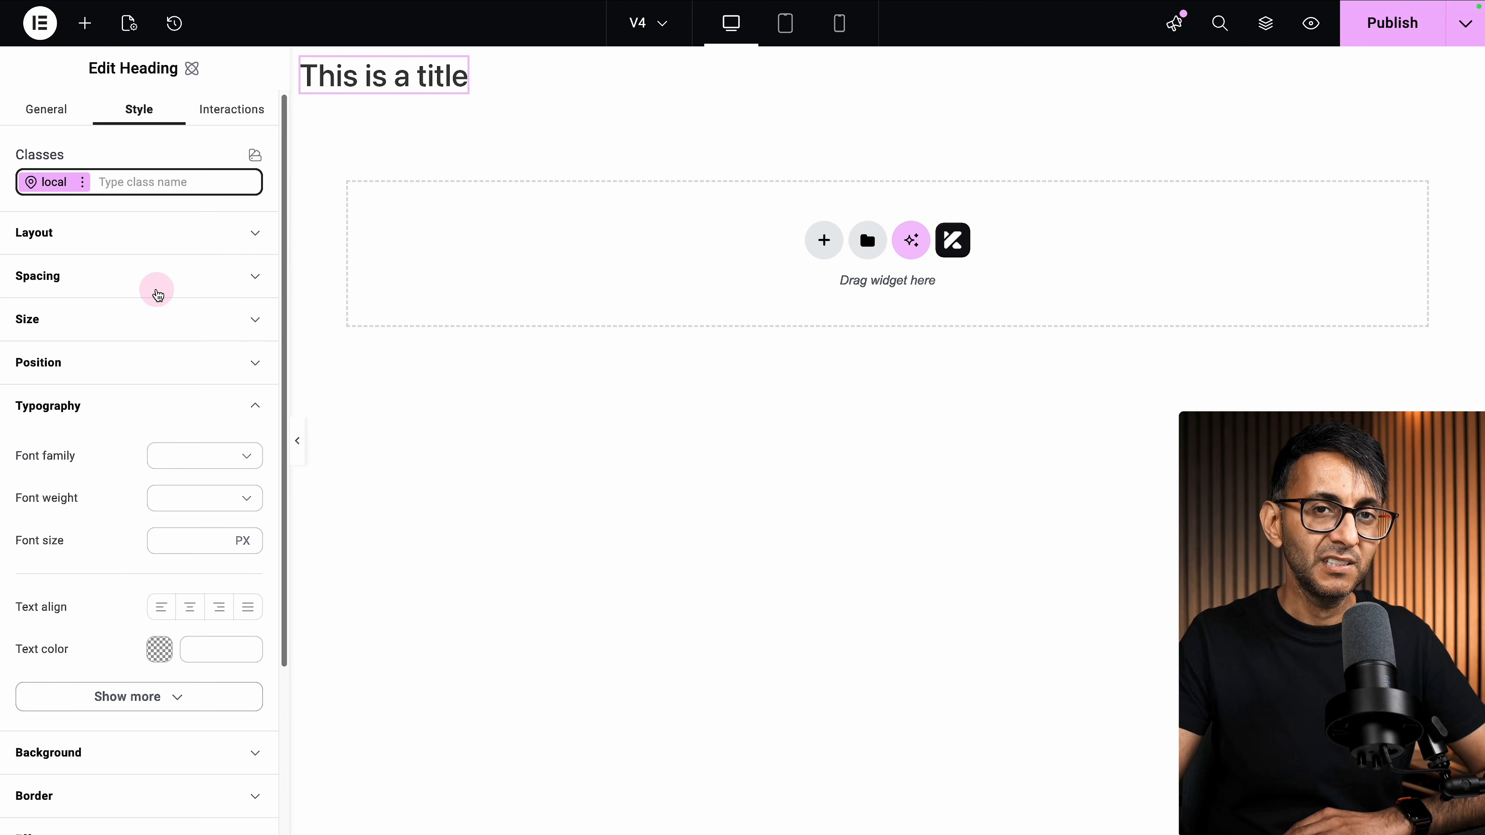
{"action": "left_click", "coordinate": [146, 182]}
{"action": "type", "text": "PinkRed"}
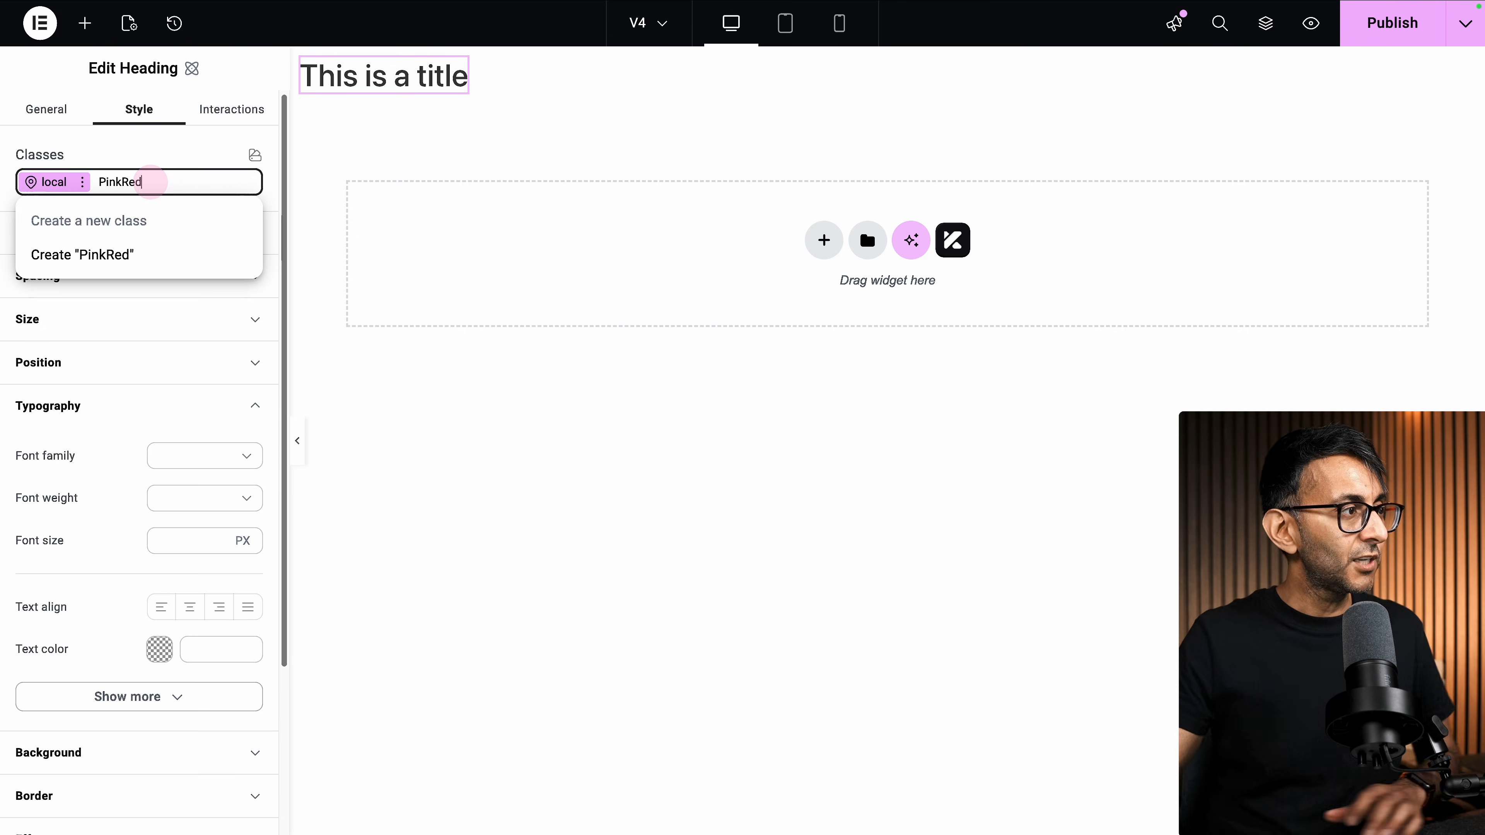
{"action": "left_click", "coordinate": [112, 257]}
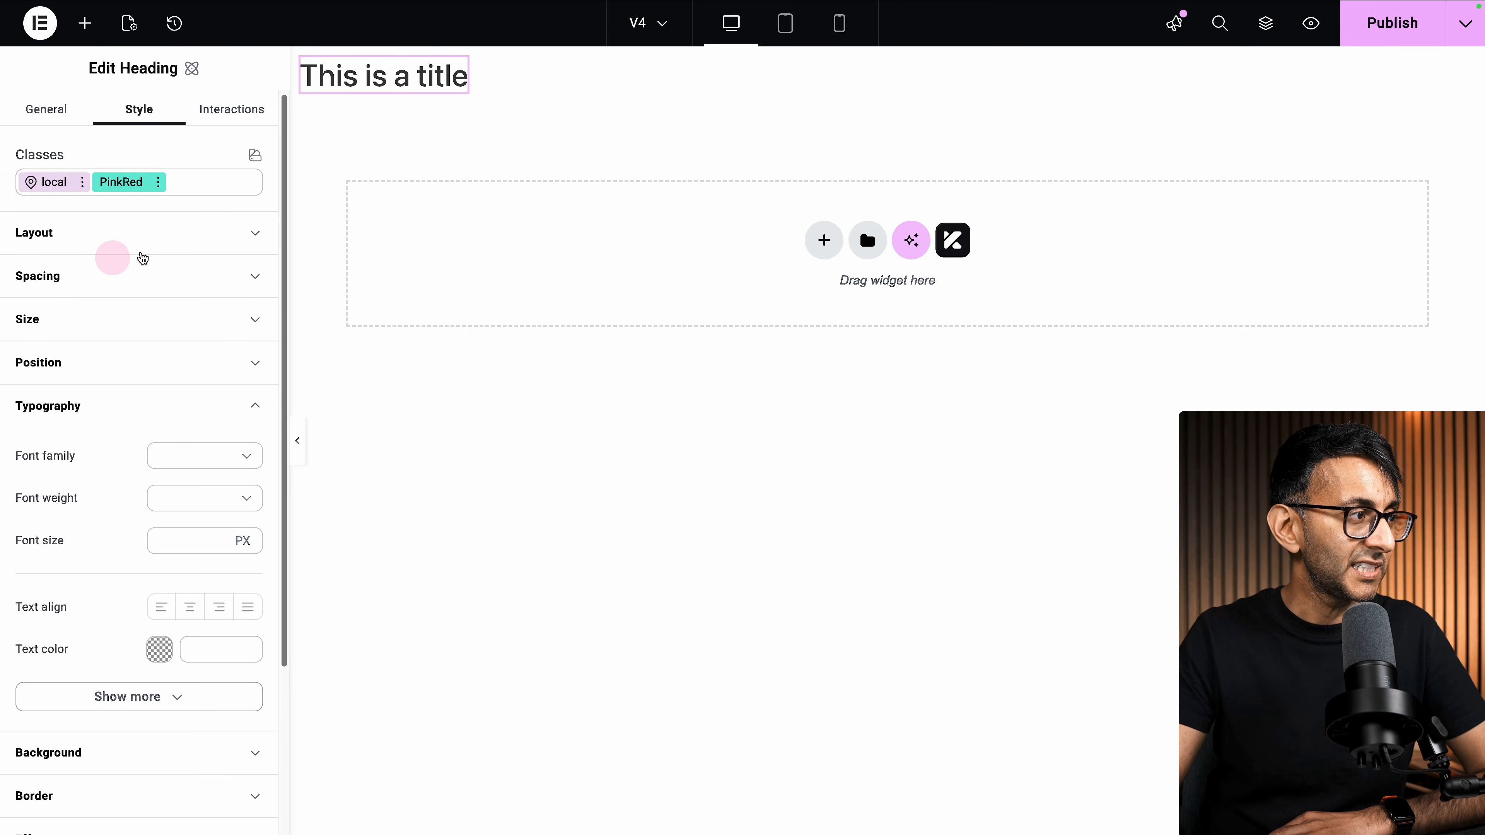
- Set the PinkRed class's text color to the Pink-Red color variable
{"action": "mouse_move", "coordinate": [159, 653]}
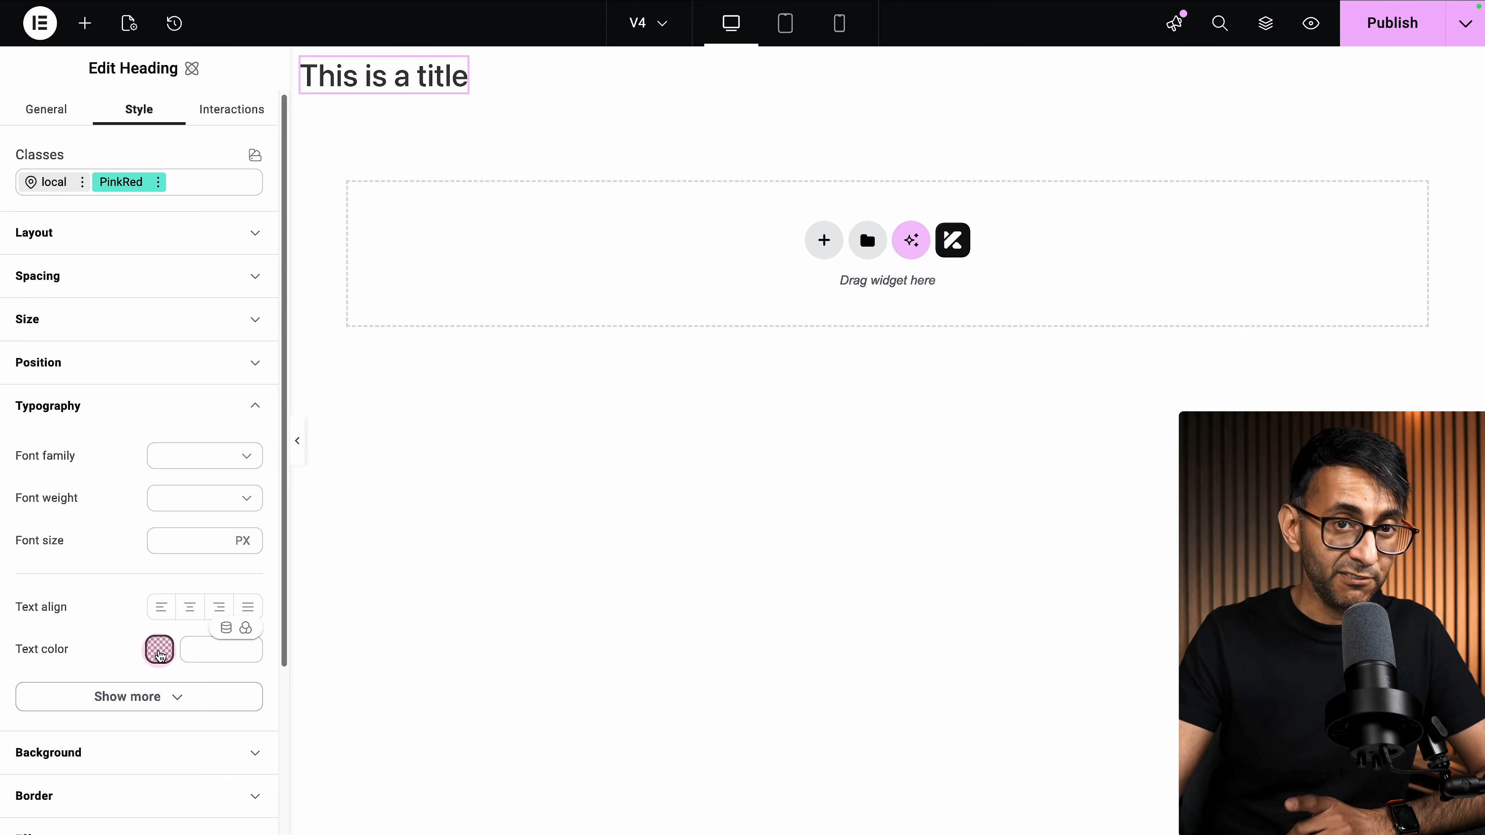
{"action": "left_click", "coordinate": [246, 628]}
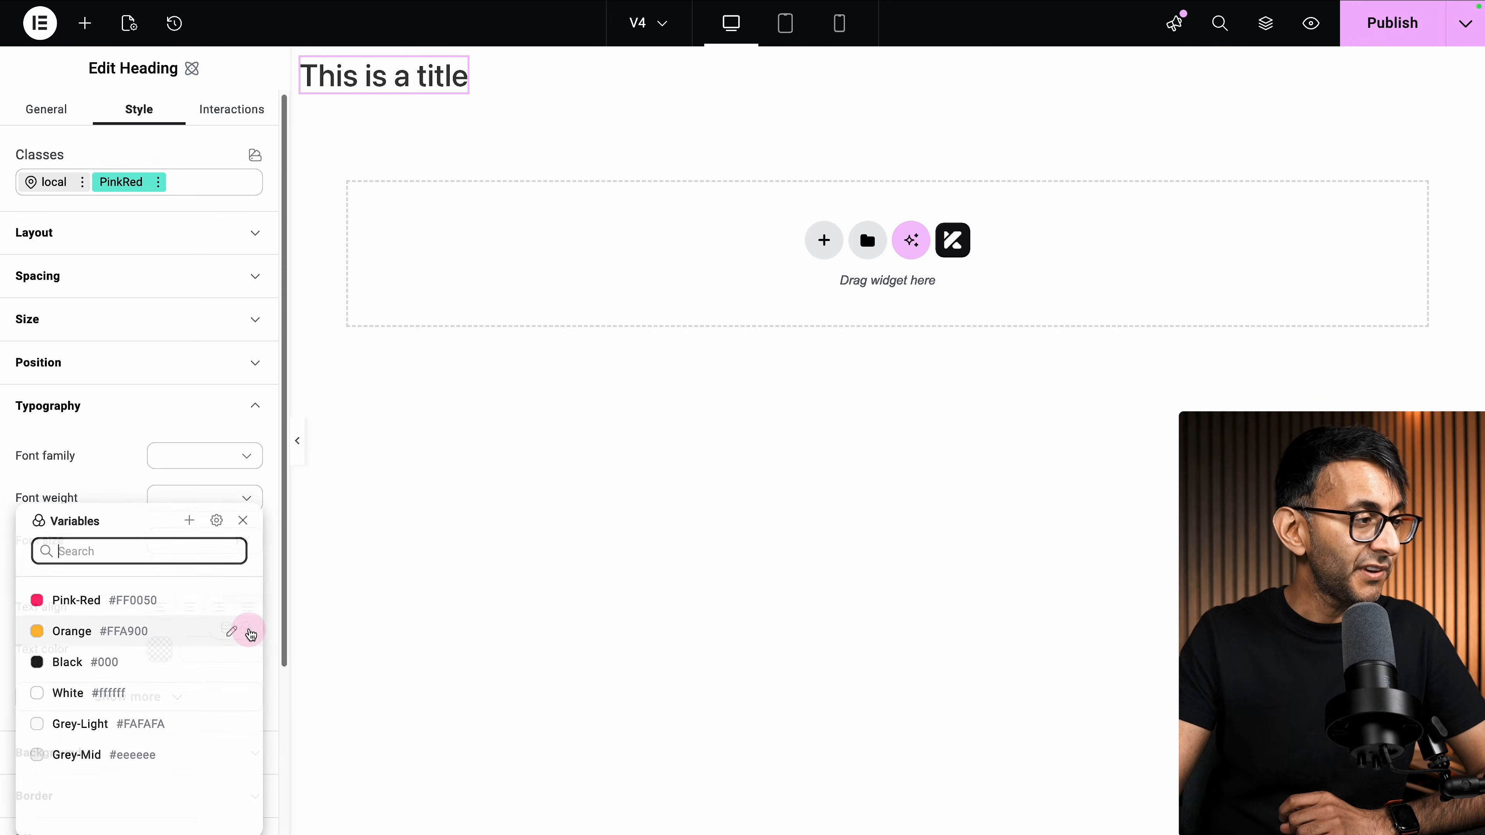
{"action": "left_click", "coordinate": [89, 610]}
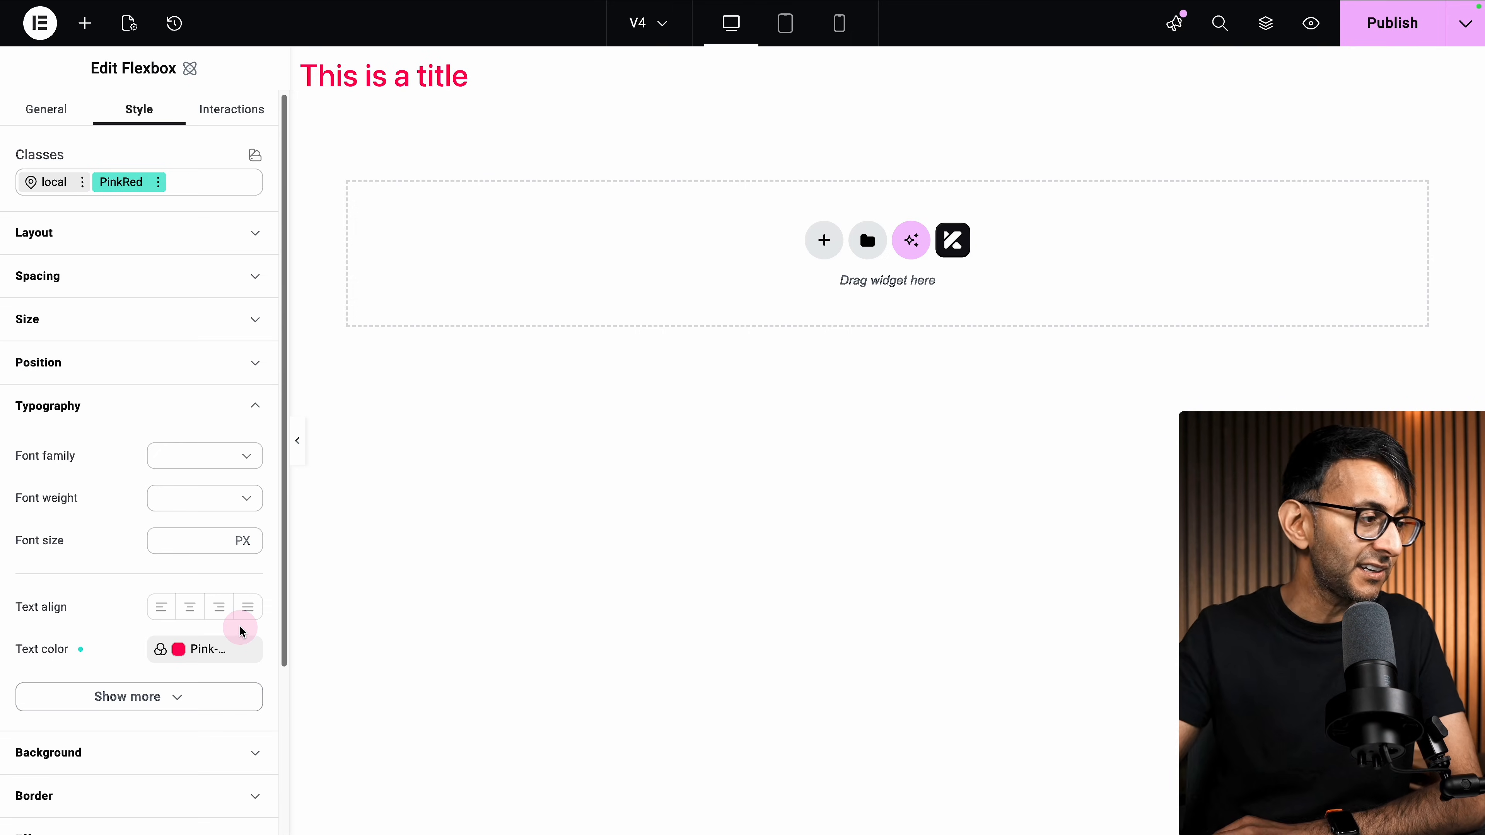
- Replace the PinkRed class with a new class named Orange and set its text color to the Orange variable
{"action": "key", "text": "BackSpace"}
{"action": "type", "text": "Orange"}
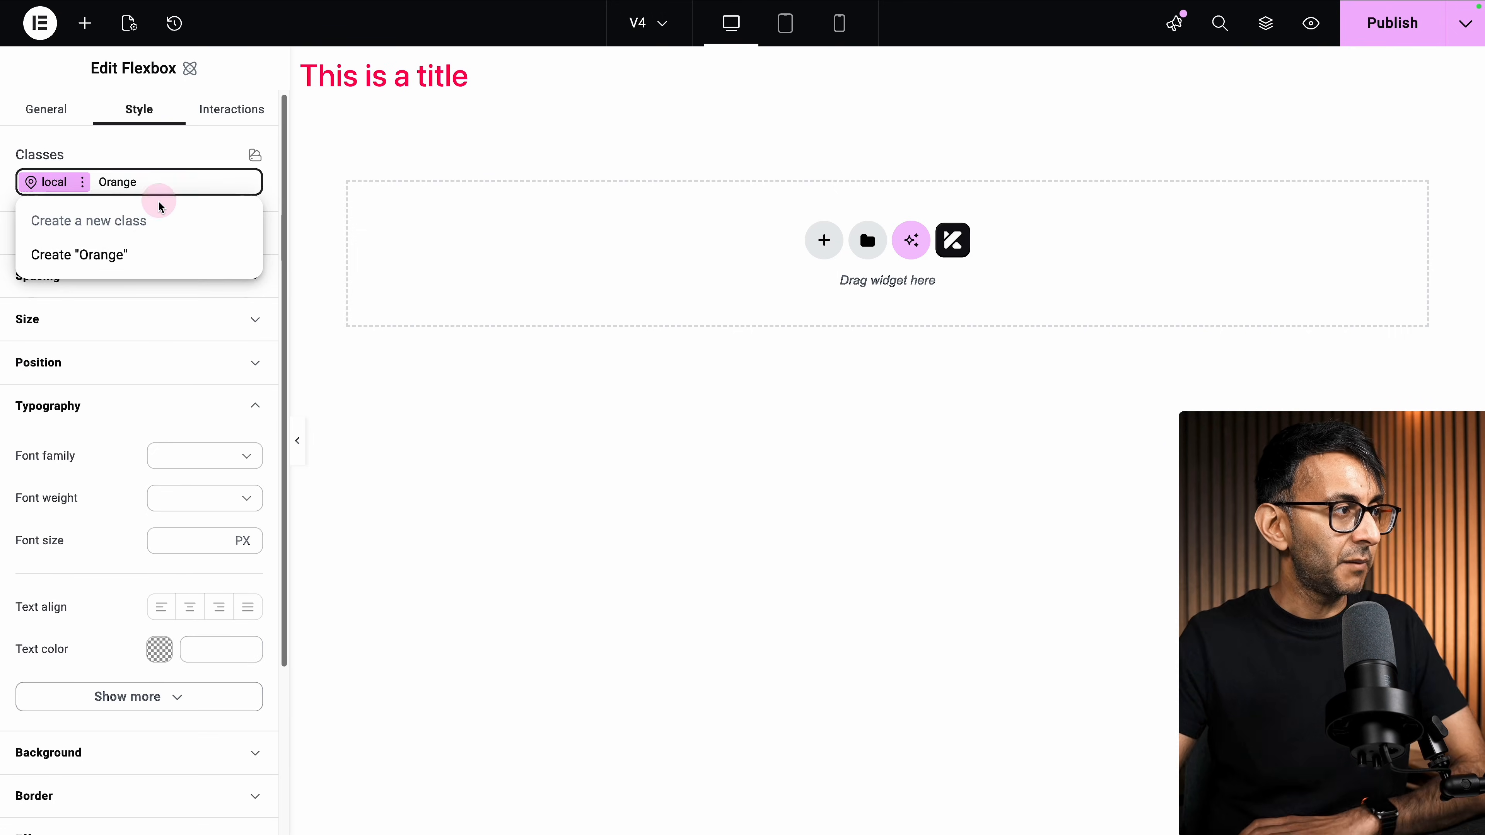
{"action": "left_click", "coordinate": [149, 265]}
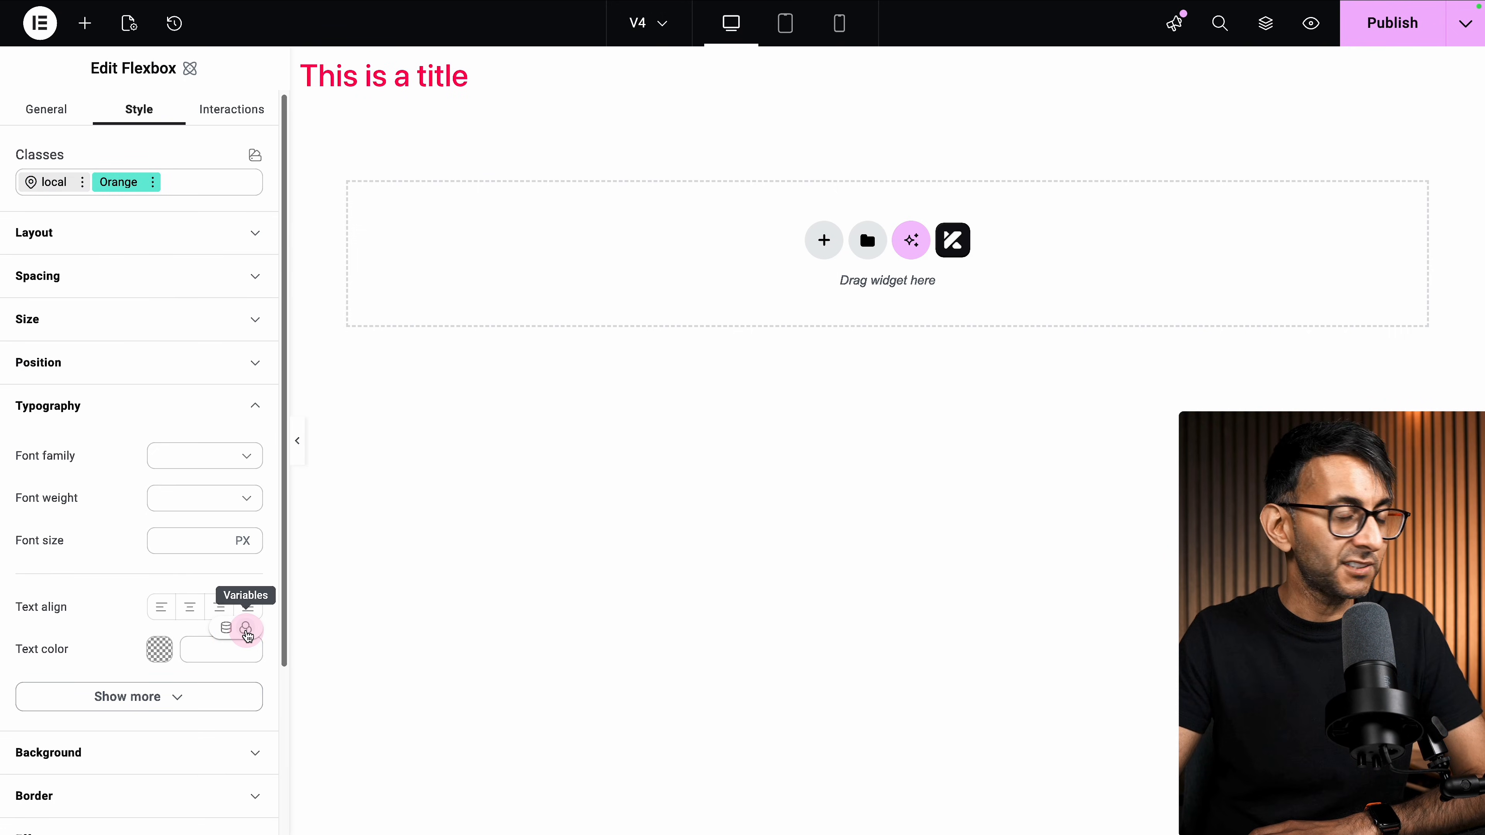
{"action": "left_click", "coordinate": [246, 630]}
{"action": "left_click", "coordinate": [136, 631]}
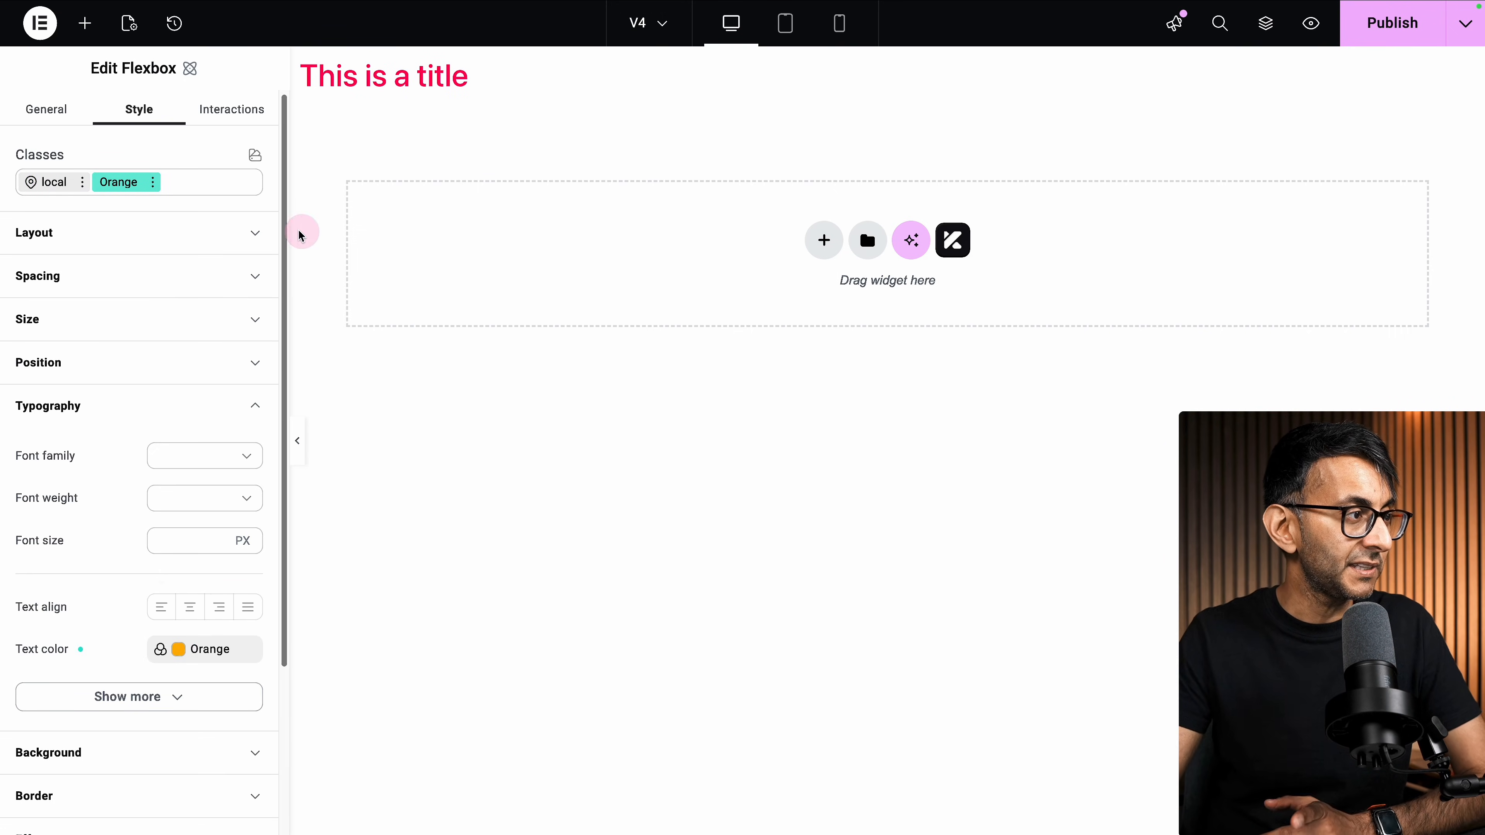
- Remove the Orange class from the element and create a new class named xxxlarge on it
{"action": "left_click", "coordinate": [152, 182]}
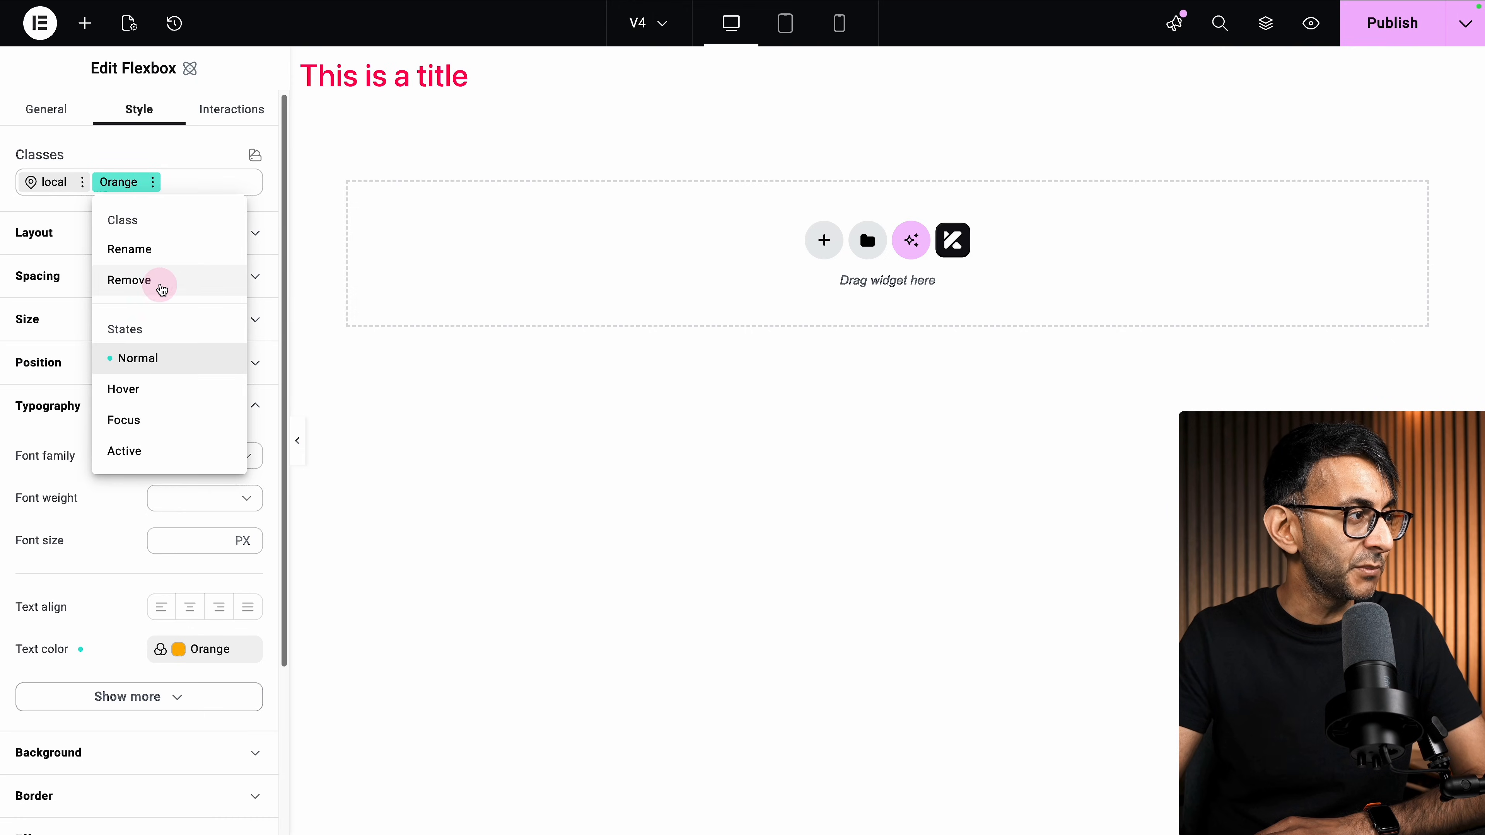
{"action": "left_click", "coordinate": [163, 283]}
{"action": "left_click", "coordinate": [166, 183]}
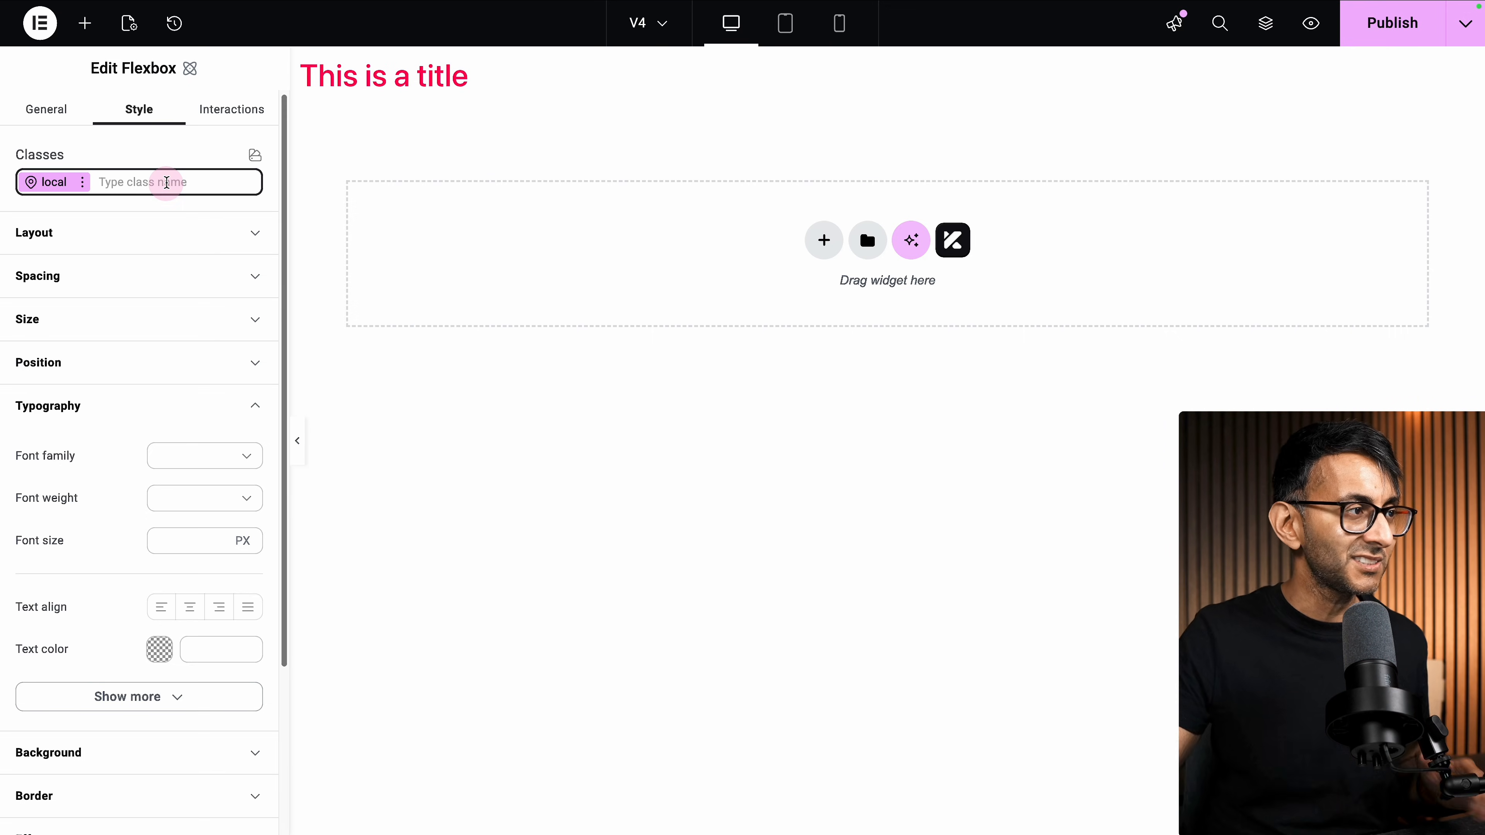
{"action": "type", "text": "xxxlarge"}
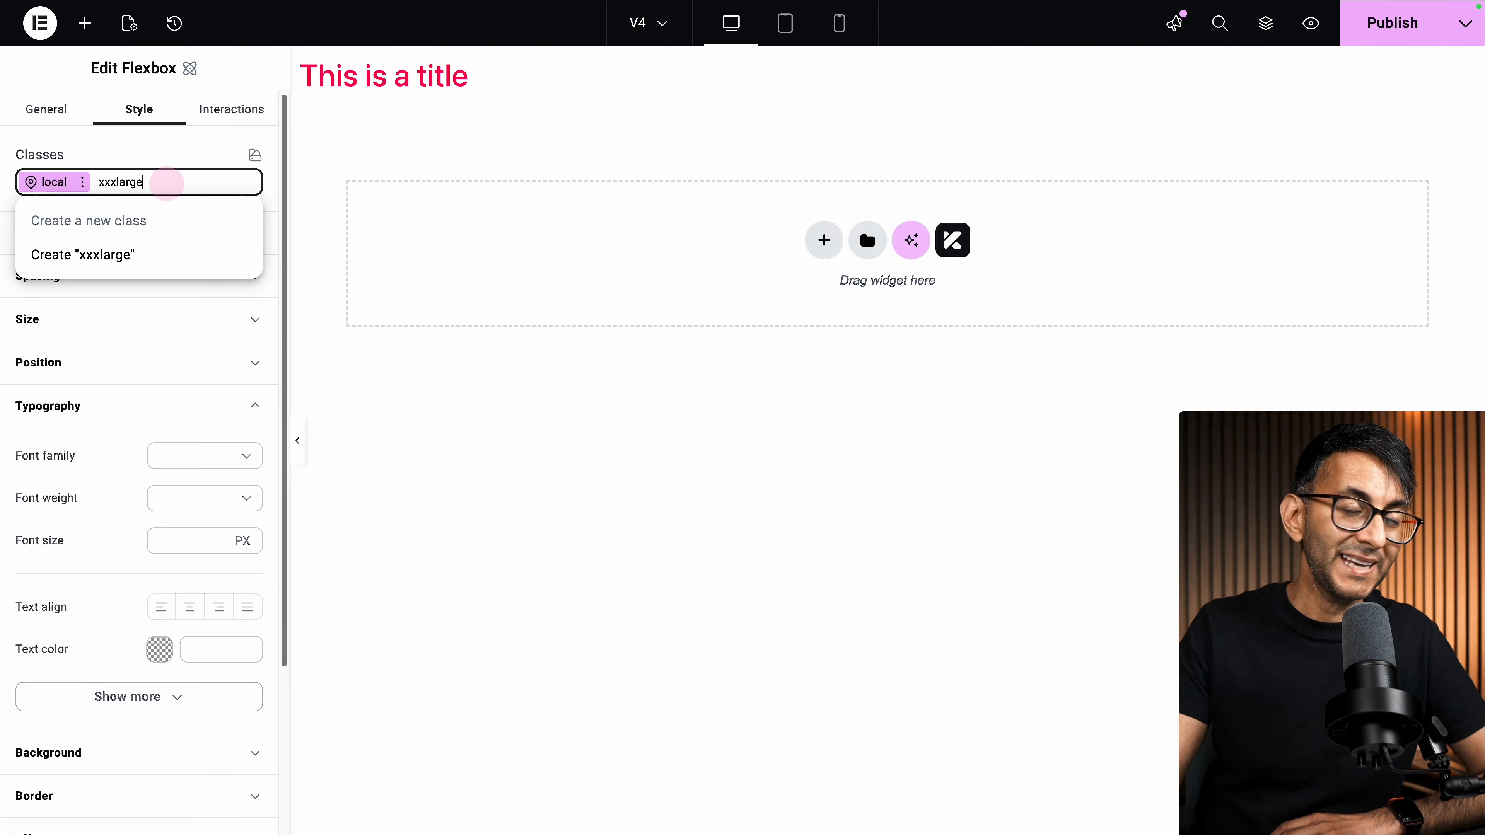
{"action": "left_click", "coordinate": [120, 253]}
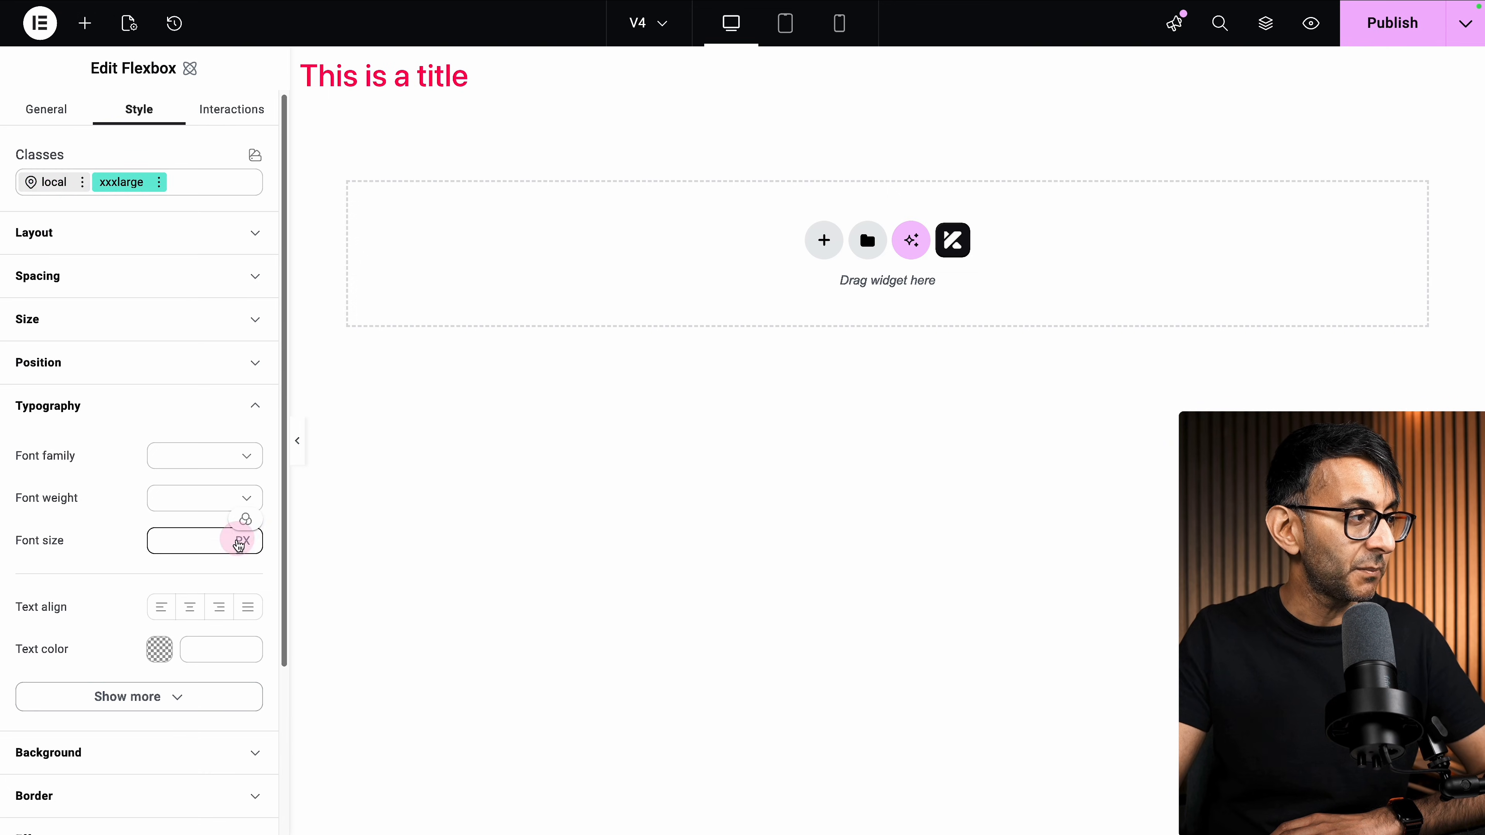
- Set the xxxlarge class's font size to the xxxlarge variable and preview the heading in mobile portrait and desktop views
{"action": "left_click", "coordinate": [246, 520]}
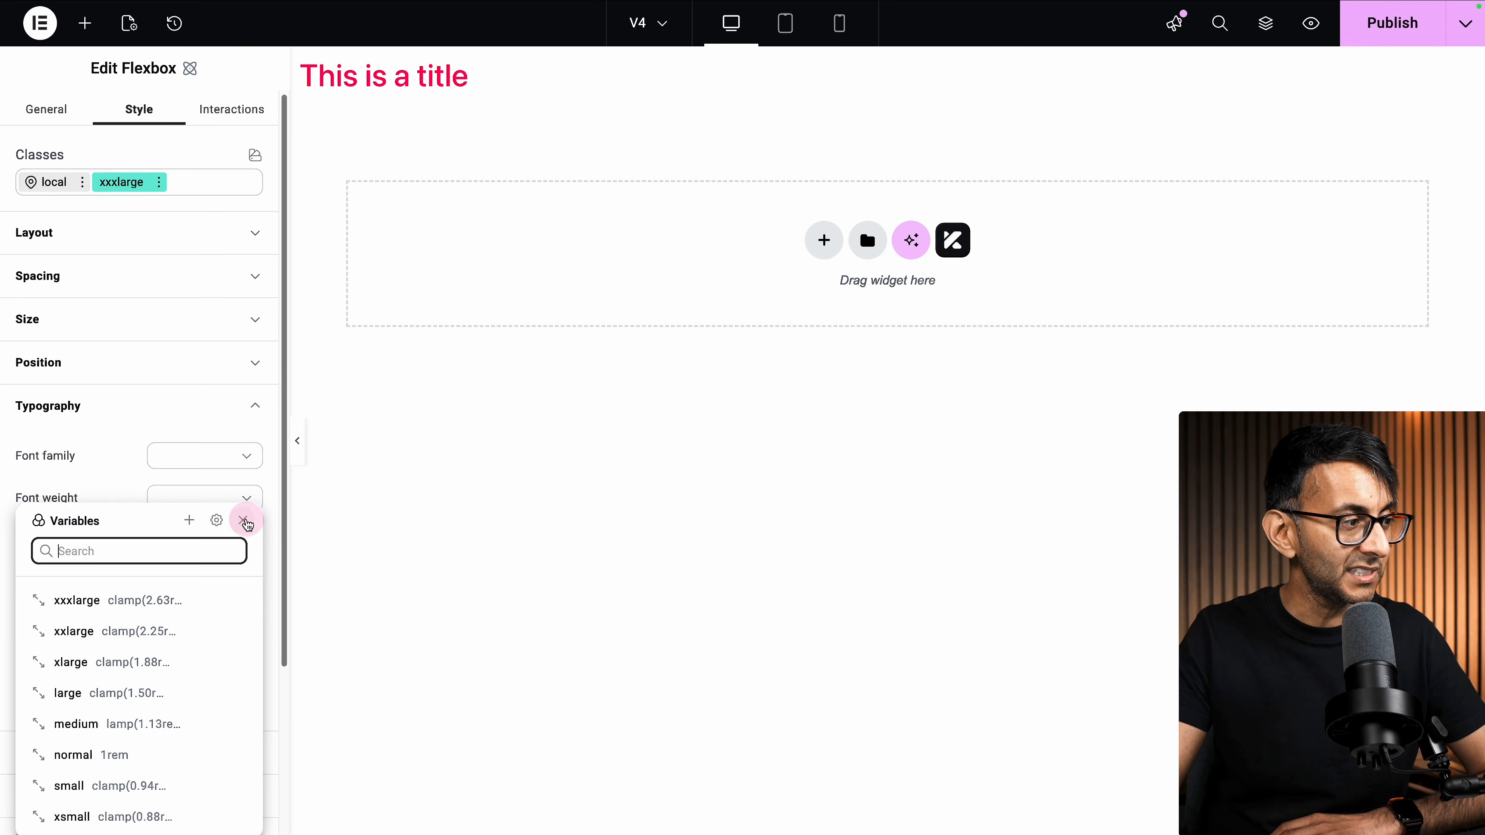
{"action": "left_click", "coordinate": [136, 597]}
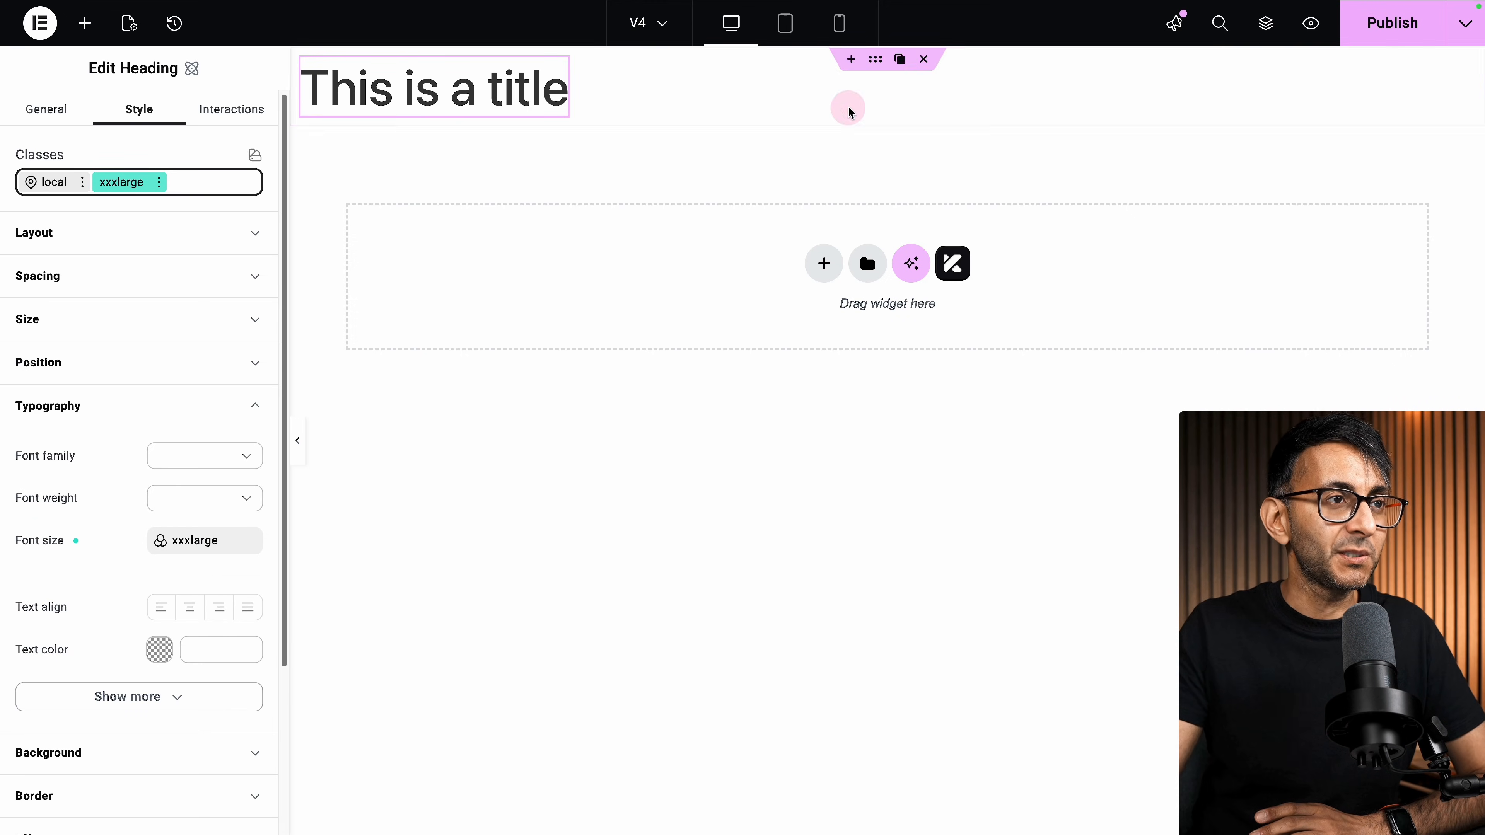
{"action": "left_click", "coordinate": [847, 14]}
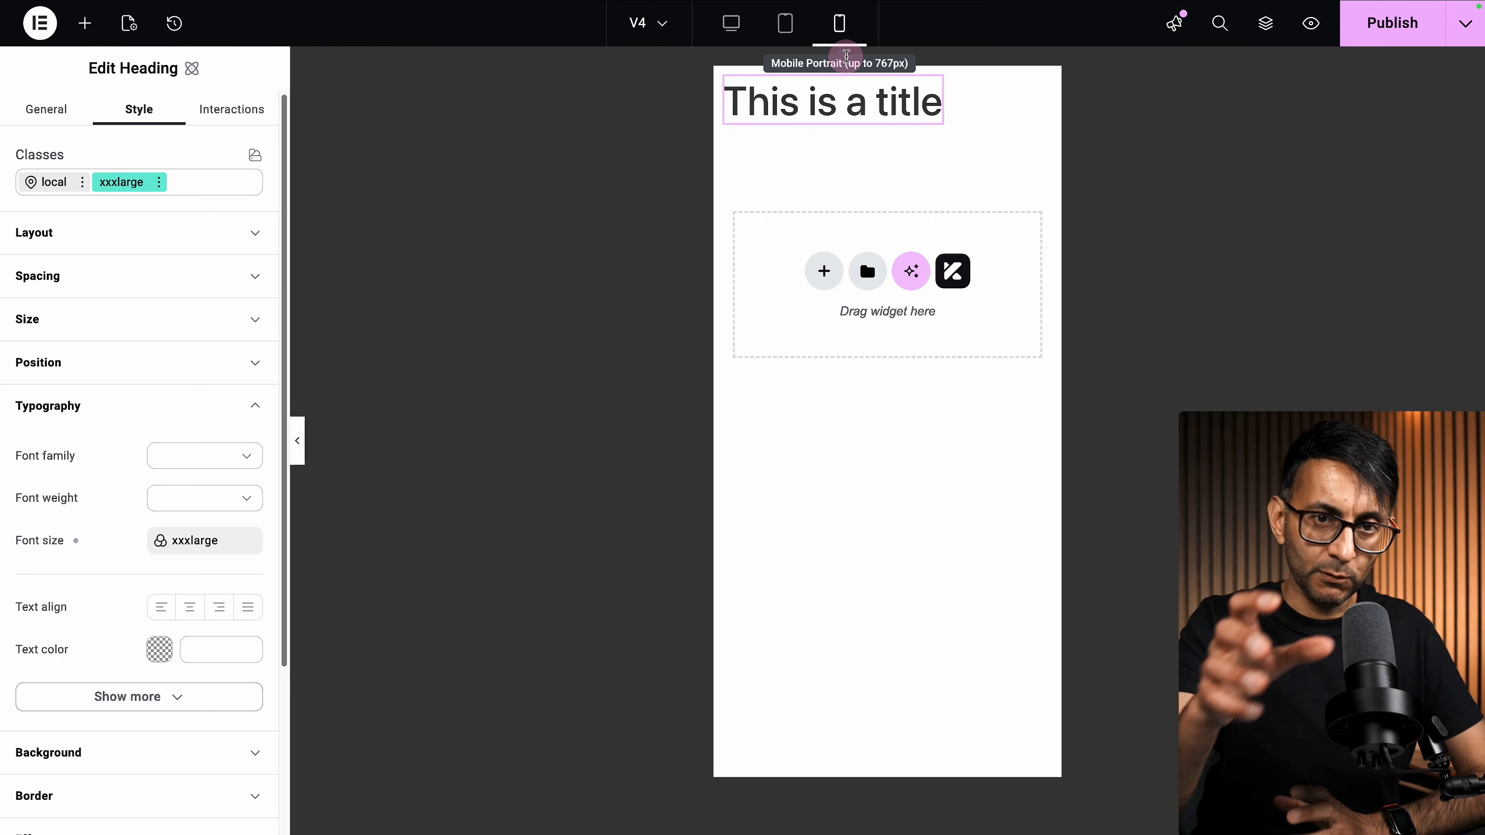
{"action": "left_click", "coordinate": [731, 27]}
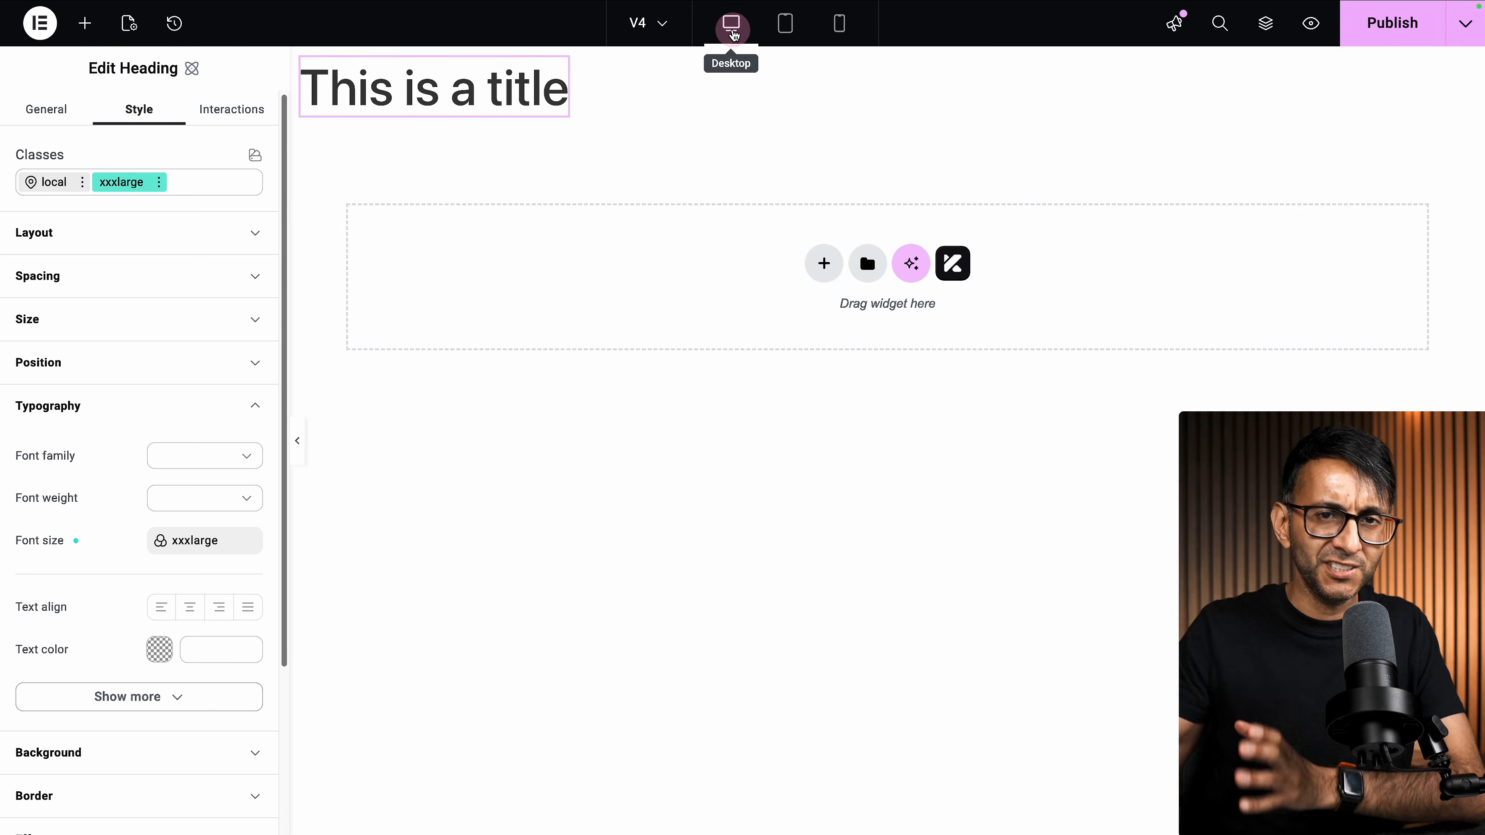
- Remove the xxxlarge class from the heading and open the Class Manager
{"action": "left_click", "coordinate": [159, 181]}
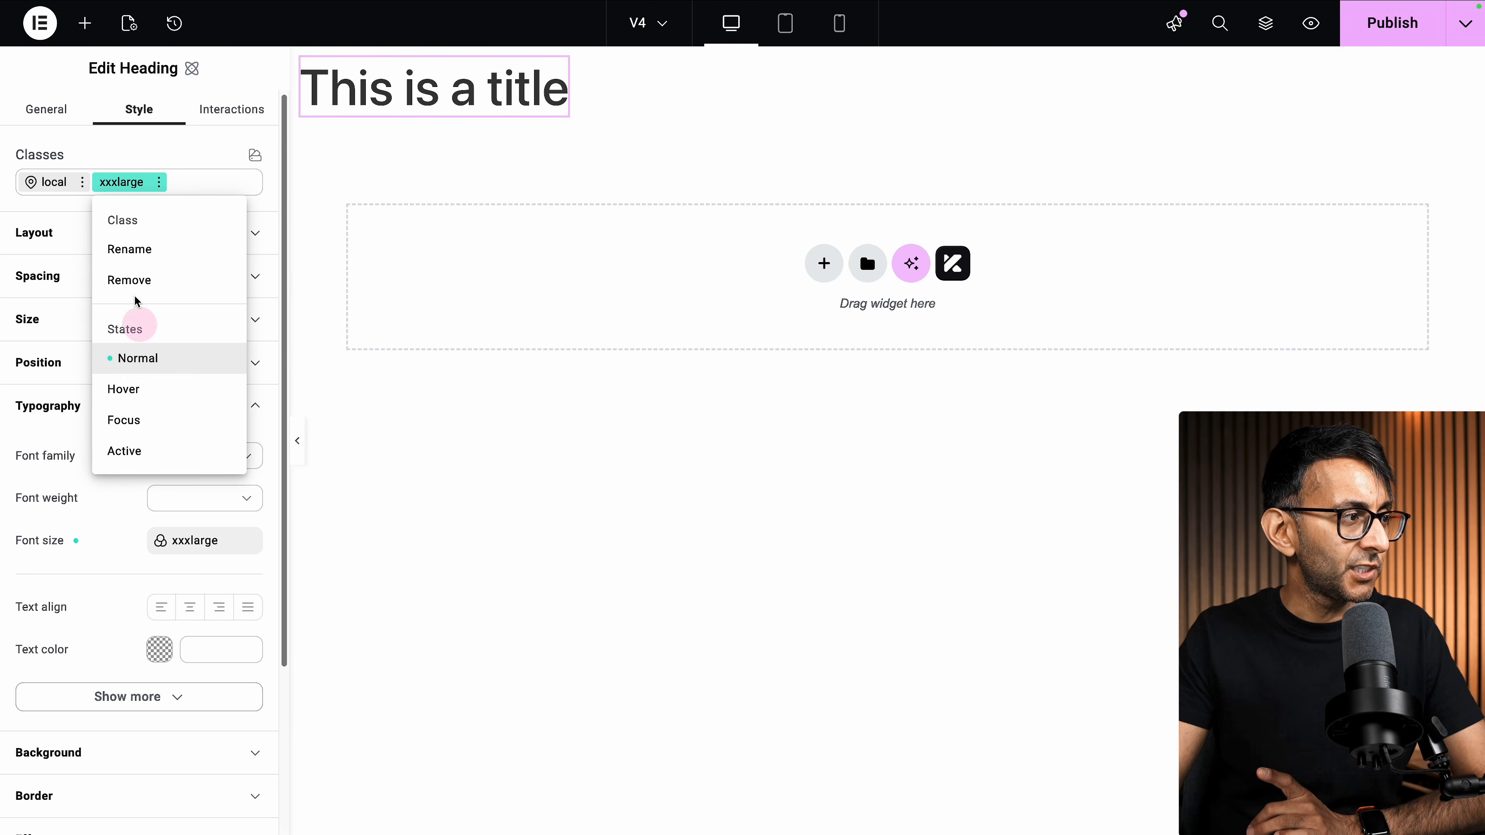
{"action": "left_click", "coordinate": [138, 281]}
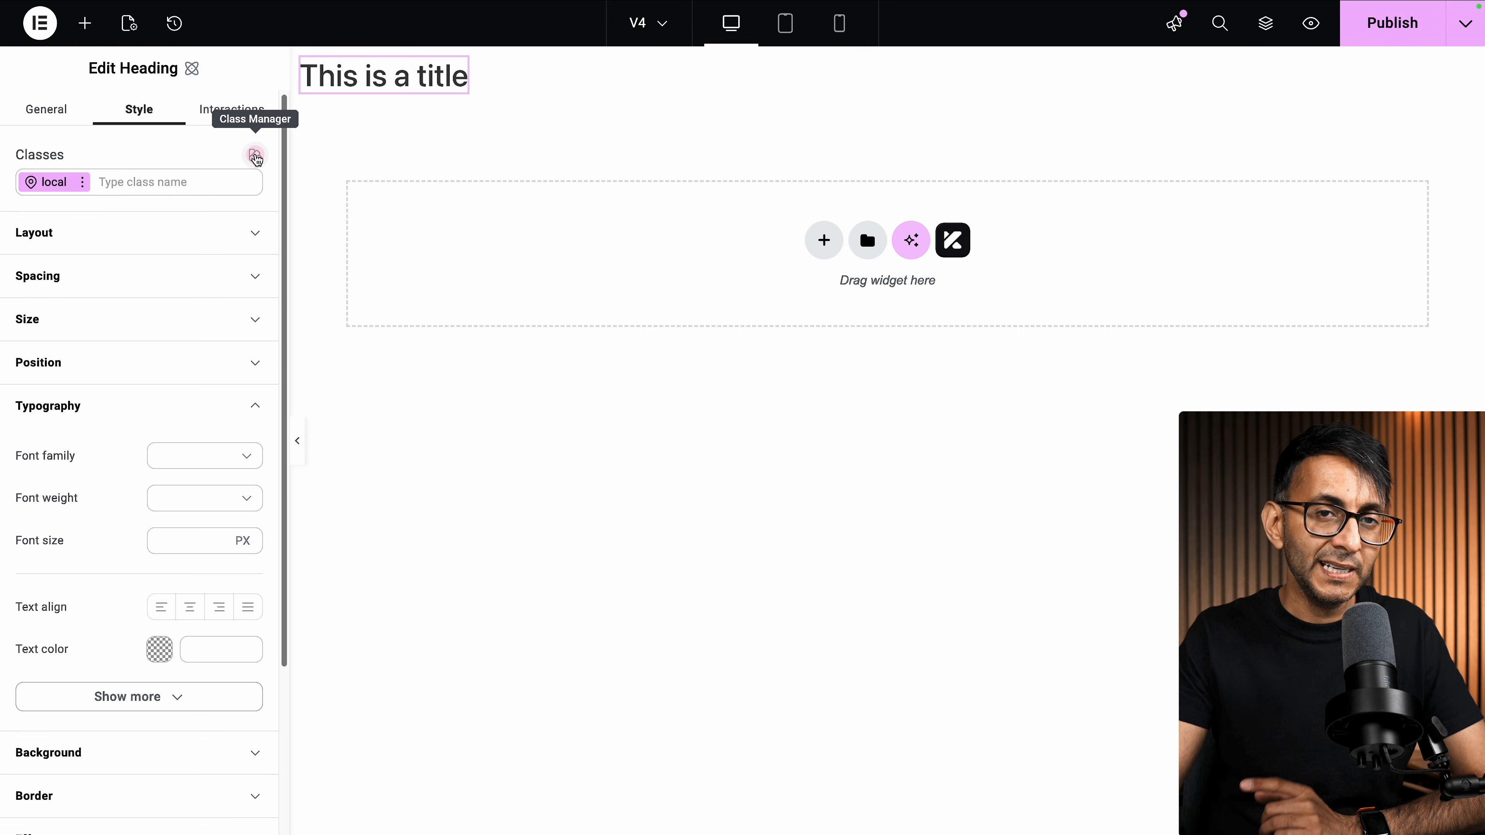
{"action": "left_click", "coordinate": [256, 156]}
{"action": "left_click", "coordinate": [848, 489]}
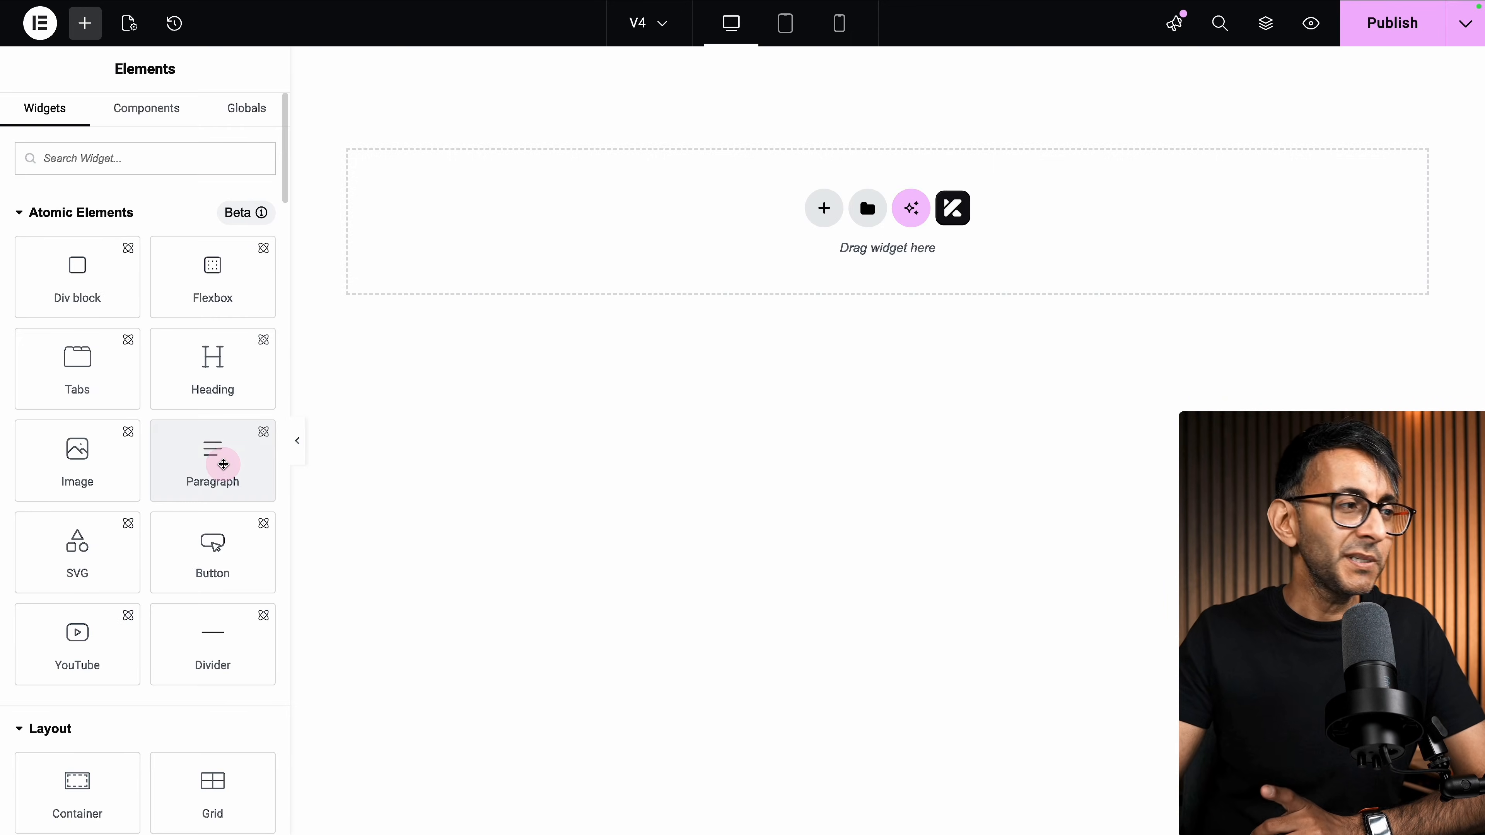
- Add an atomic Paragraph to the empty page and apply the existing Monty class to it
{"action": "left_click_drag", "start_coordinate": [222, 461], "coordinate": [549, 212]}
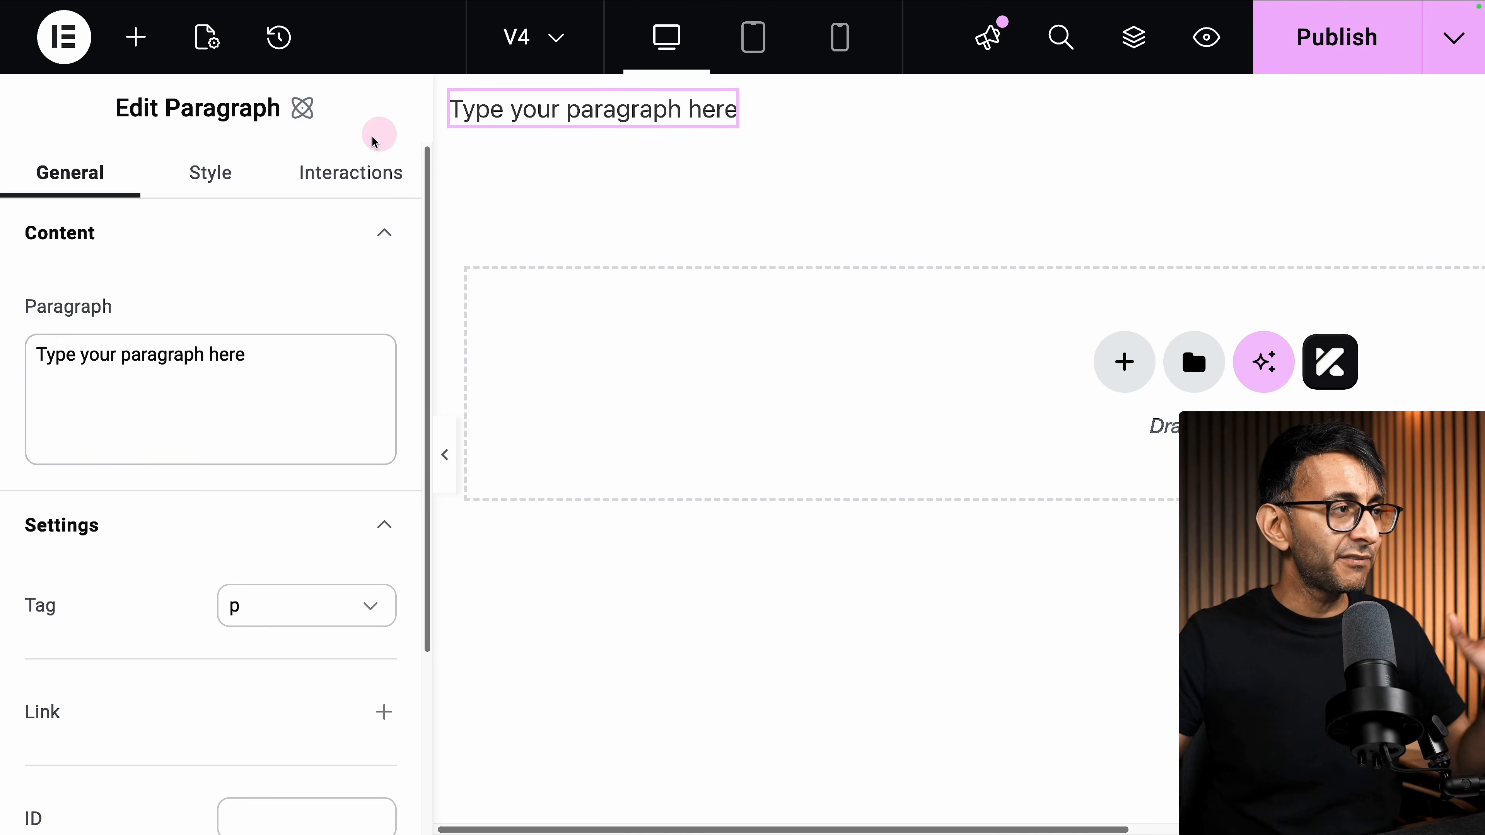
{"action": "left_click", "coordinate": [222, 185]}
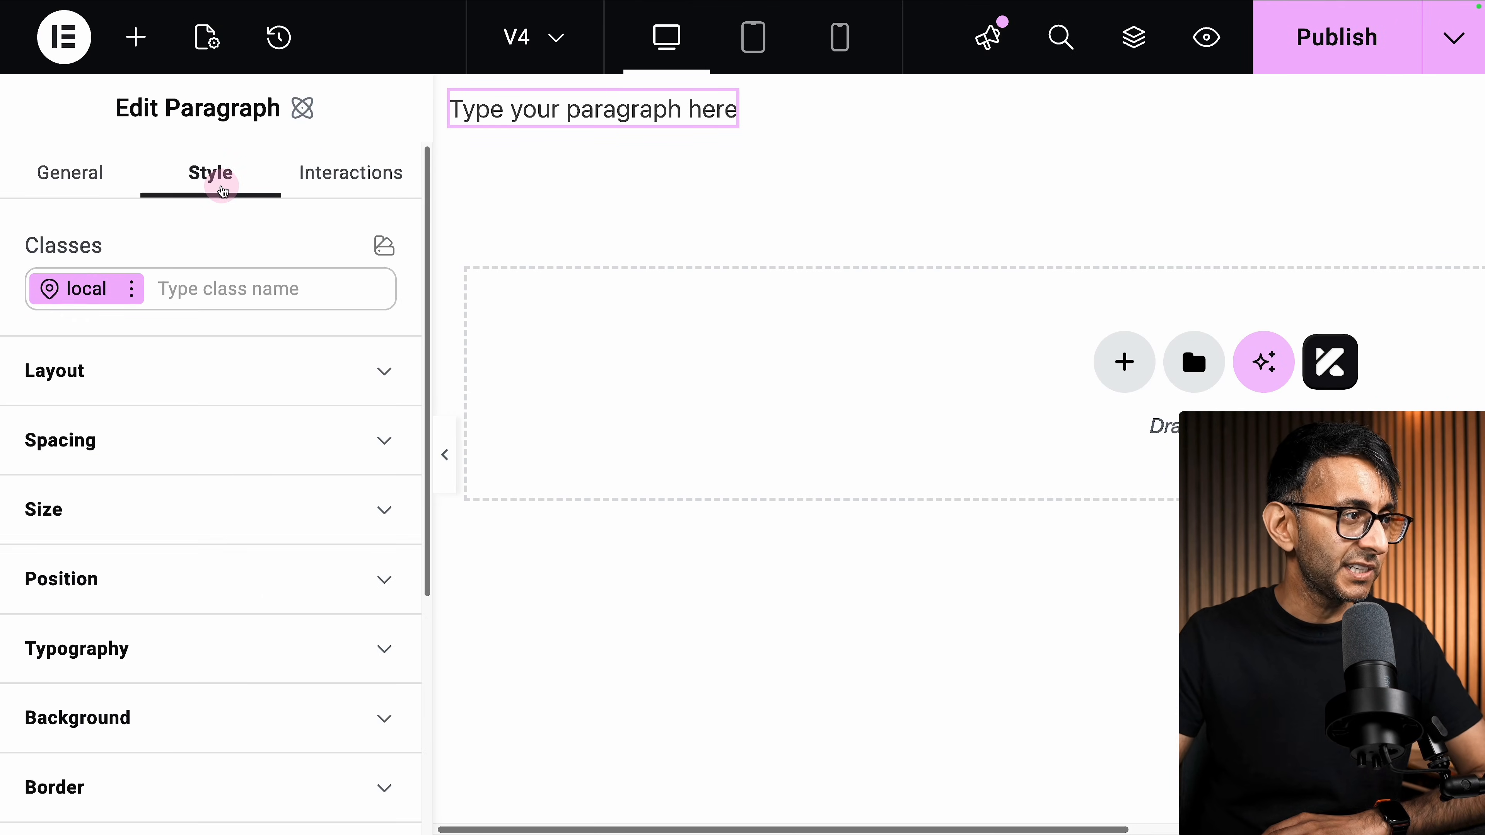
{"action": "left_click", "coordinate": [231, 291]}
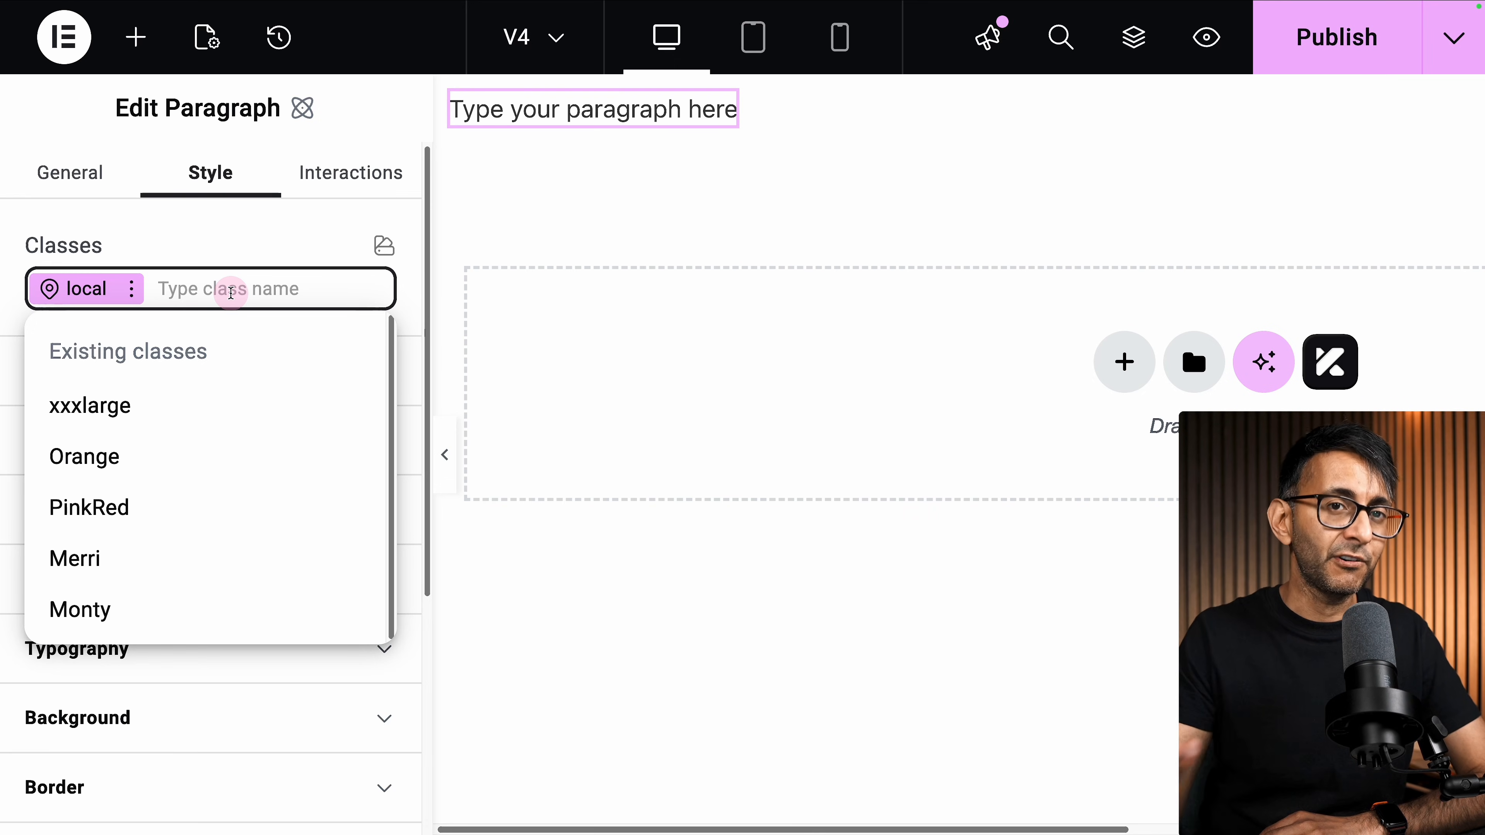
{"action": "type", "text": "mon"}
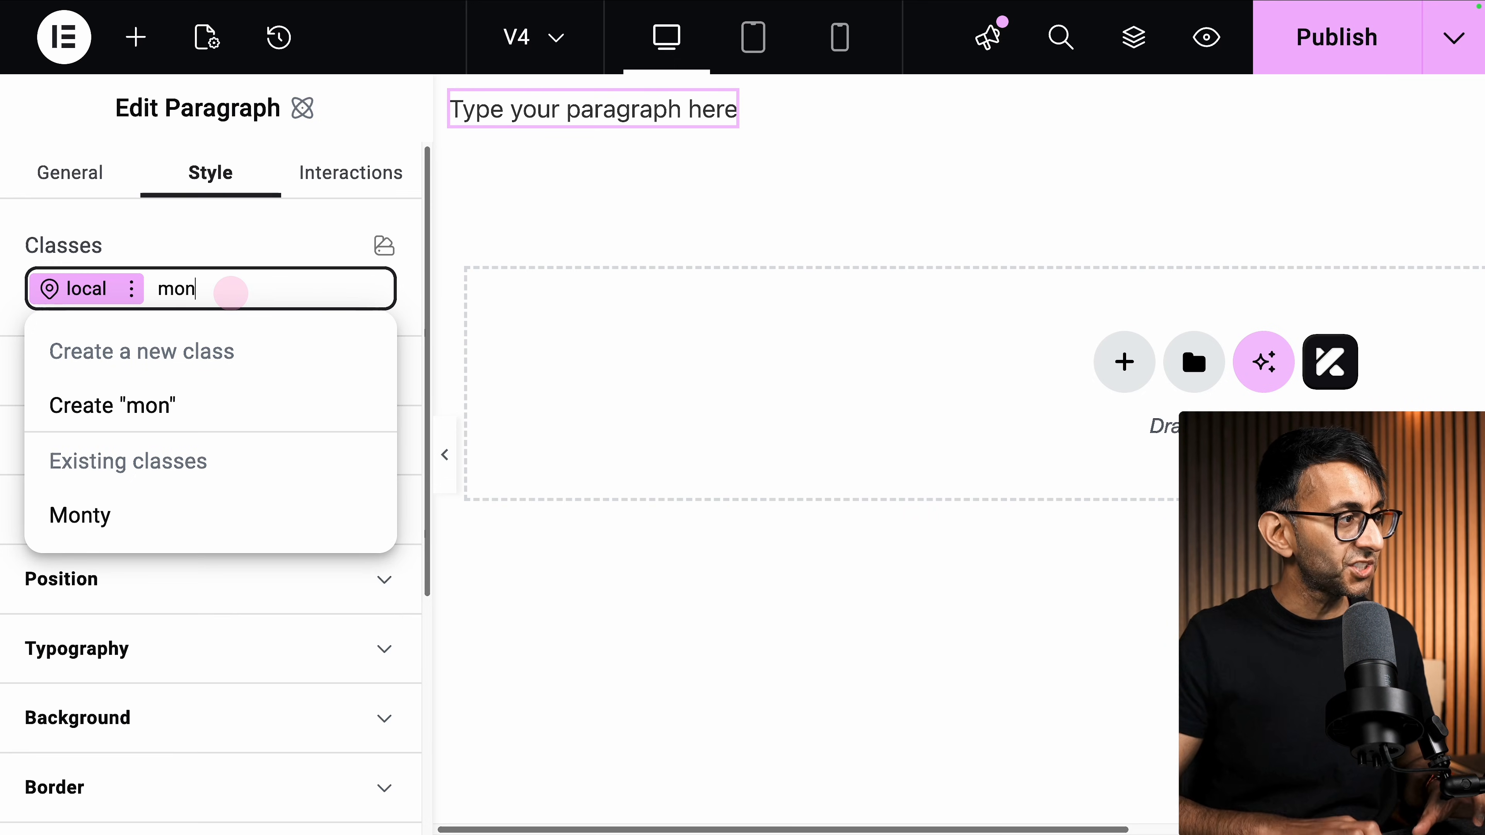
{"action": "left_click", "coordinate": [168, 514]}
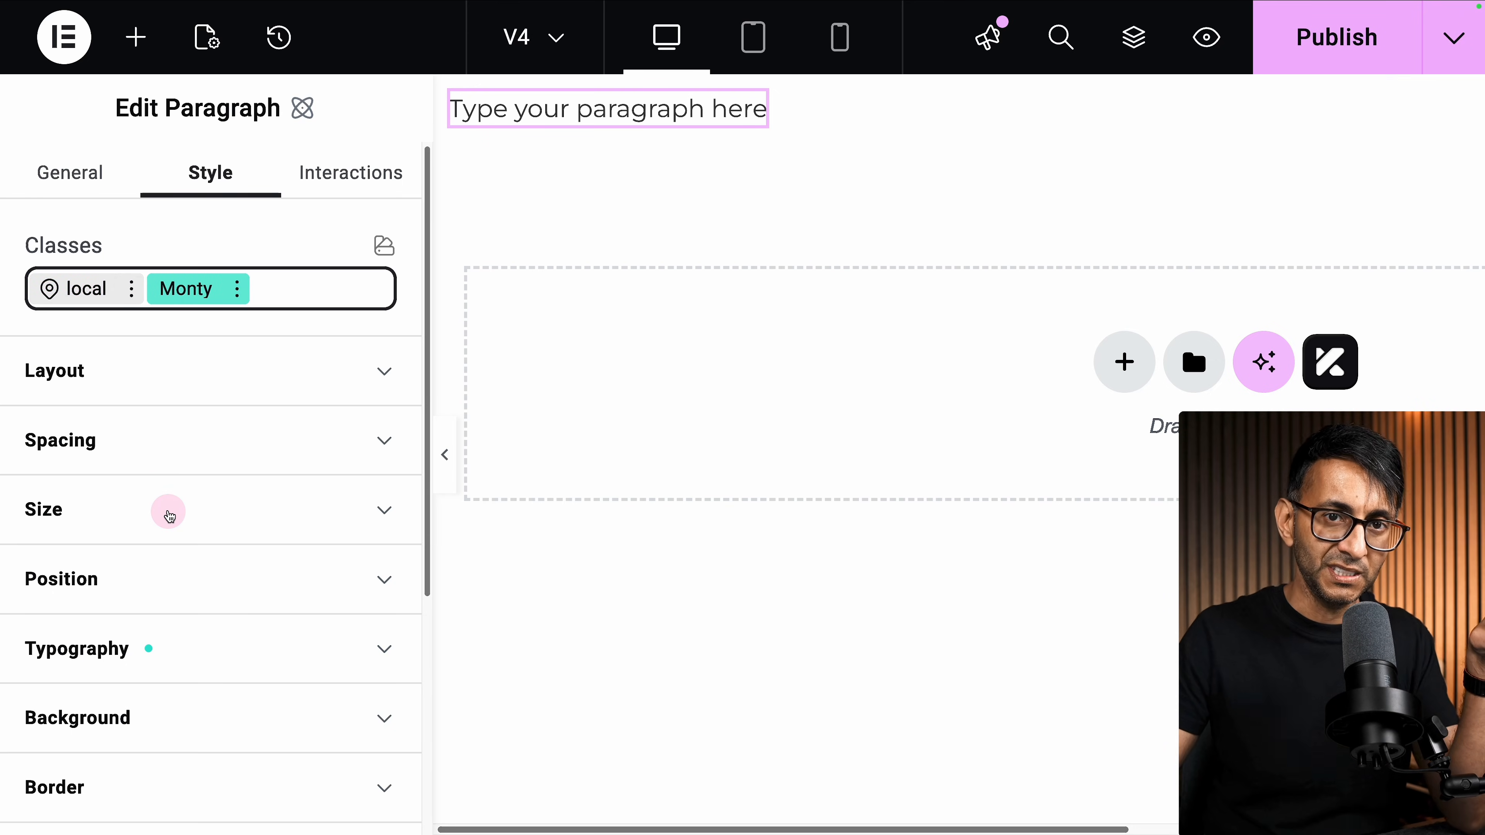
- Apply the existing Merri class to the paragraph and remove the Monty class from it
{"action": "type", "text": "merr"}
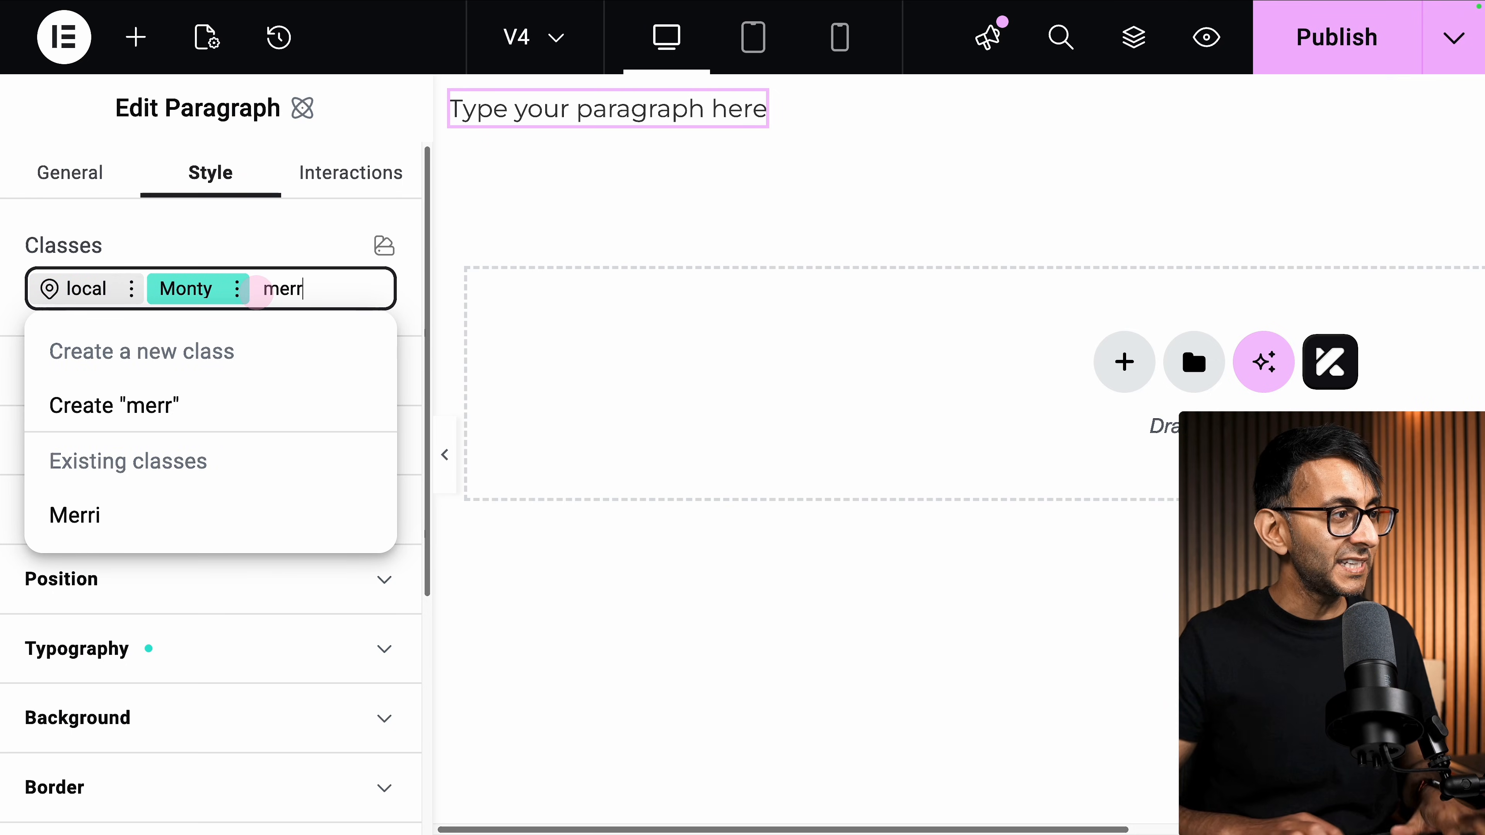
{"action": "left_click", "coordinate": [139, 514]}
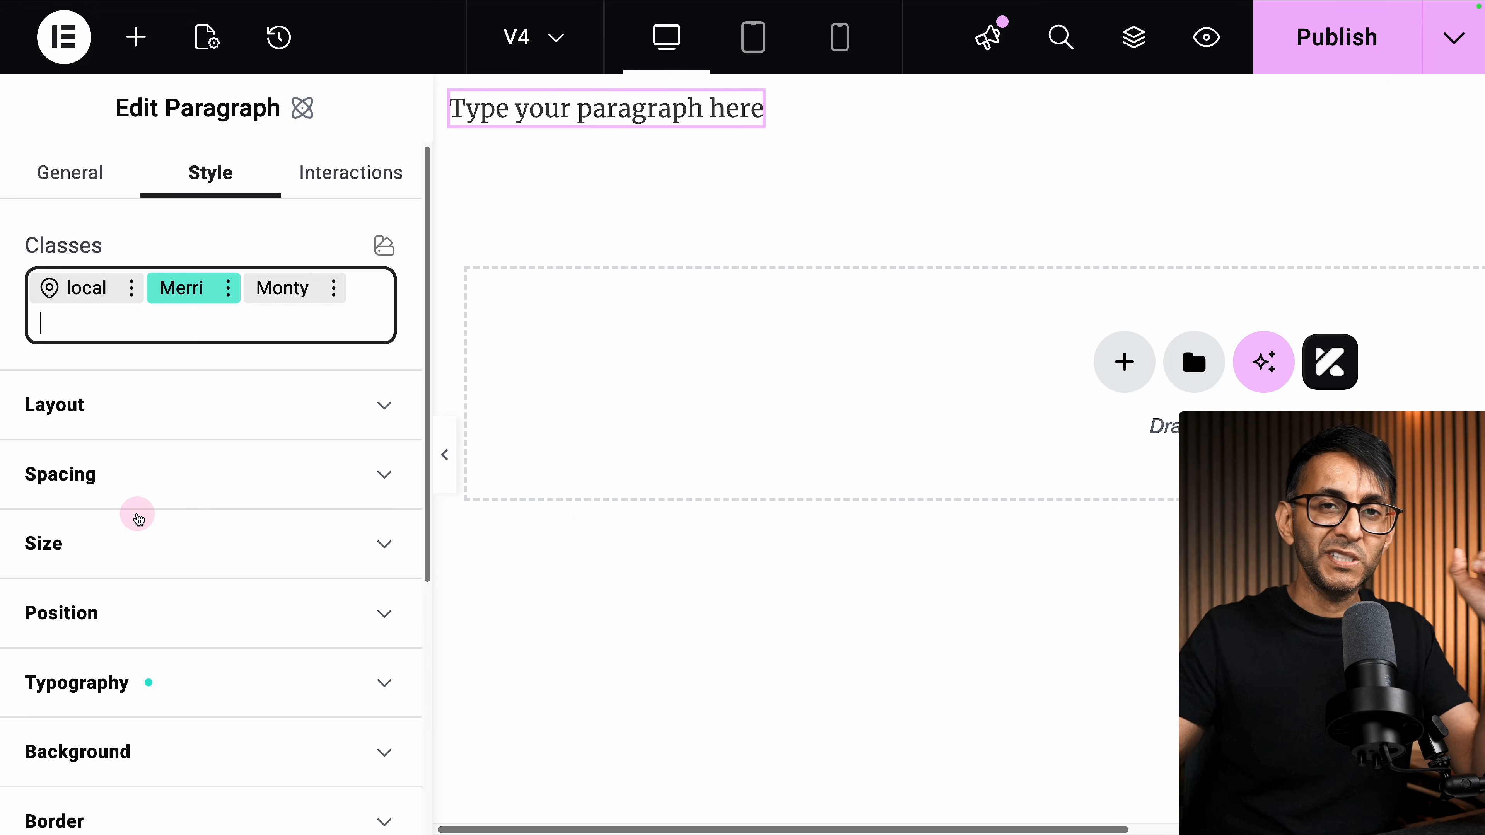
{"action": "left_click", "coordinate": [335, 289]}
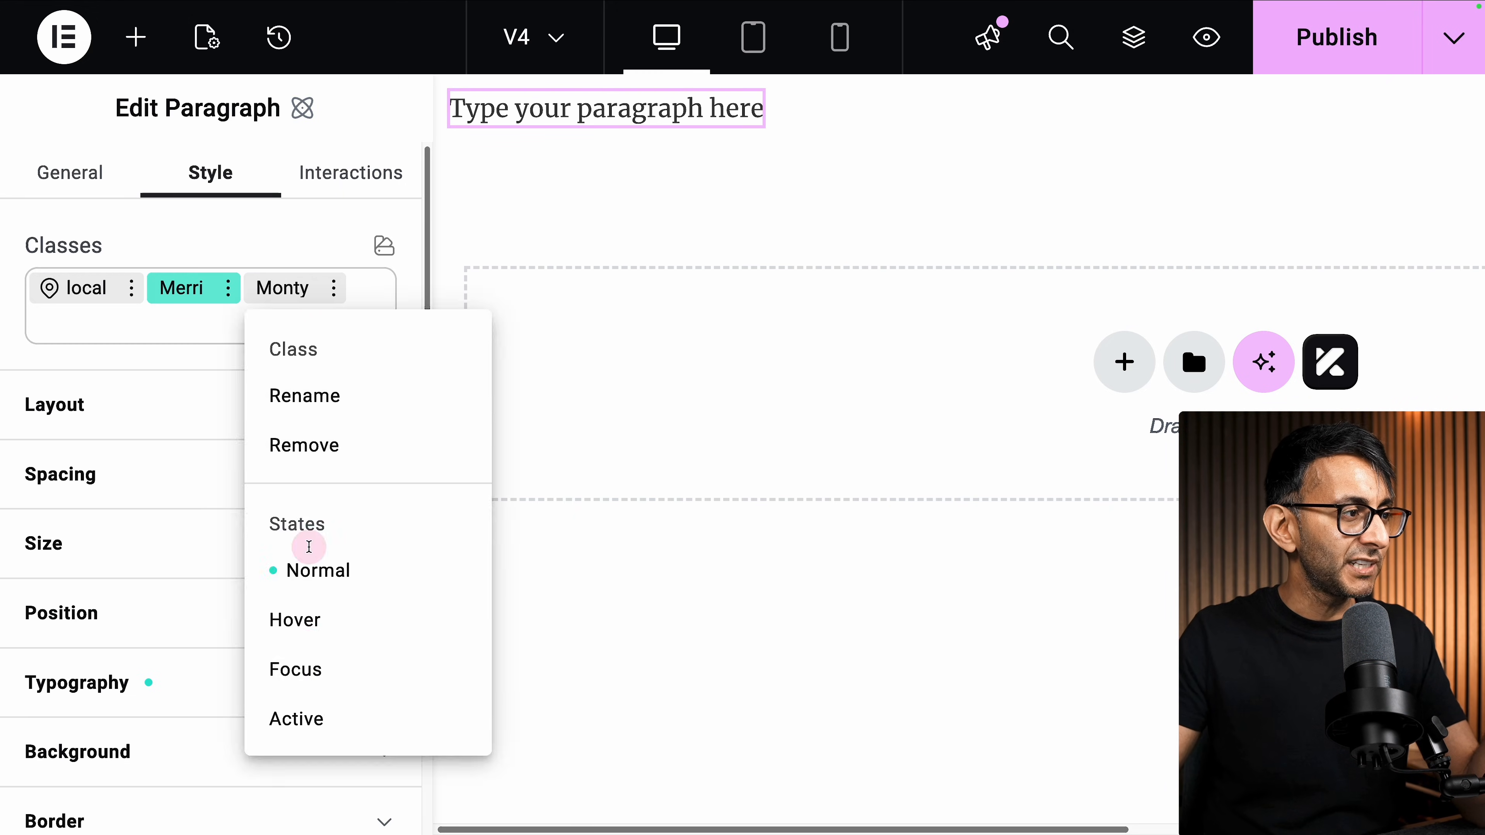
{"action": "left_click", "coordinate": [338, 462]}
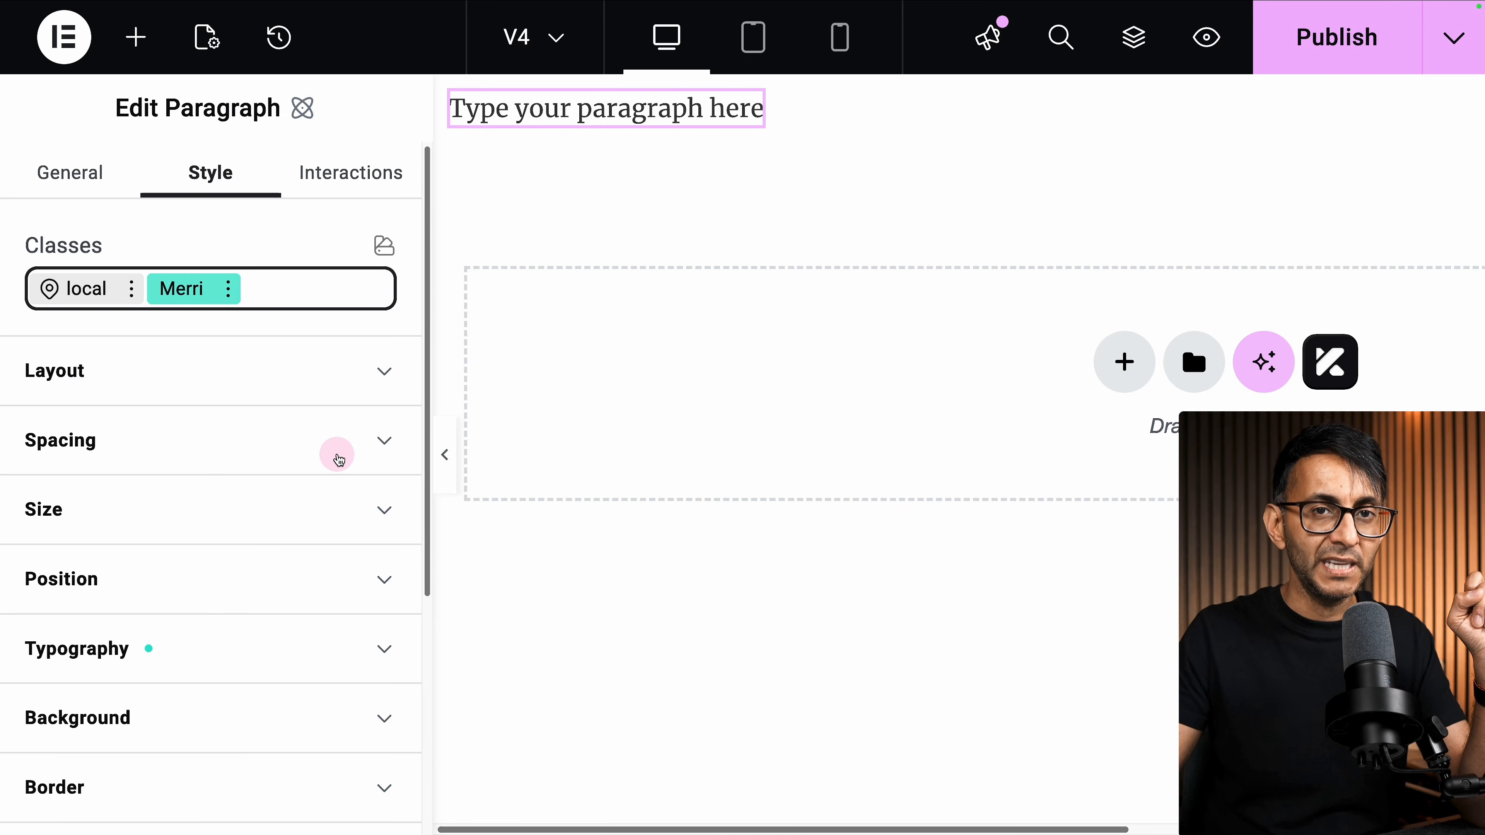
- Add the existing Orange and xxxlarge classes to the paragraph alongside Merri
{"action": "left_click", "coordinate": [275, 293]}
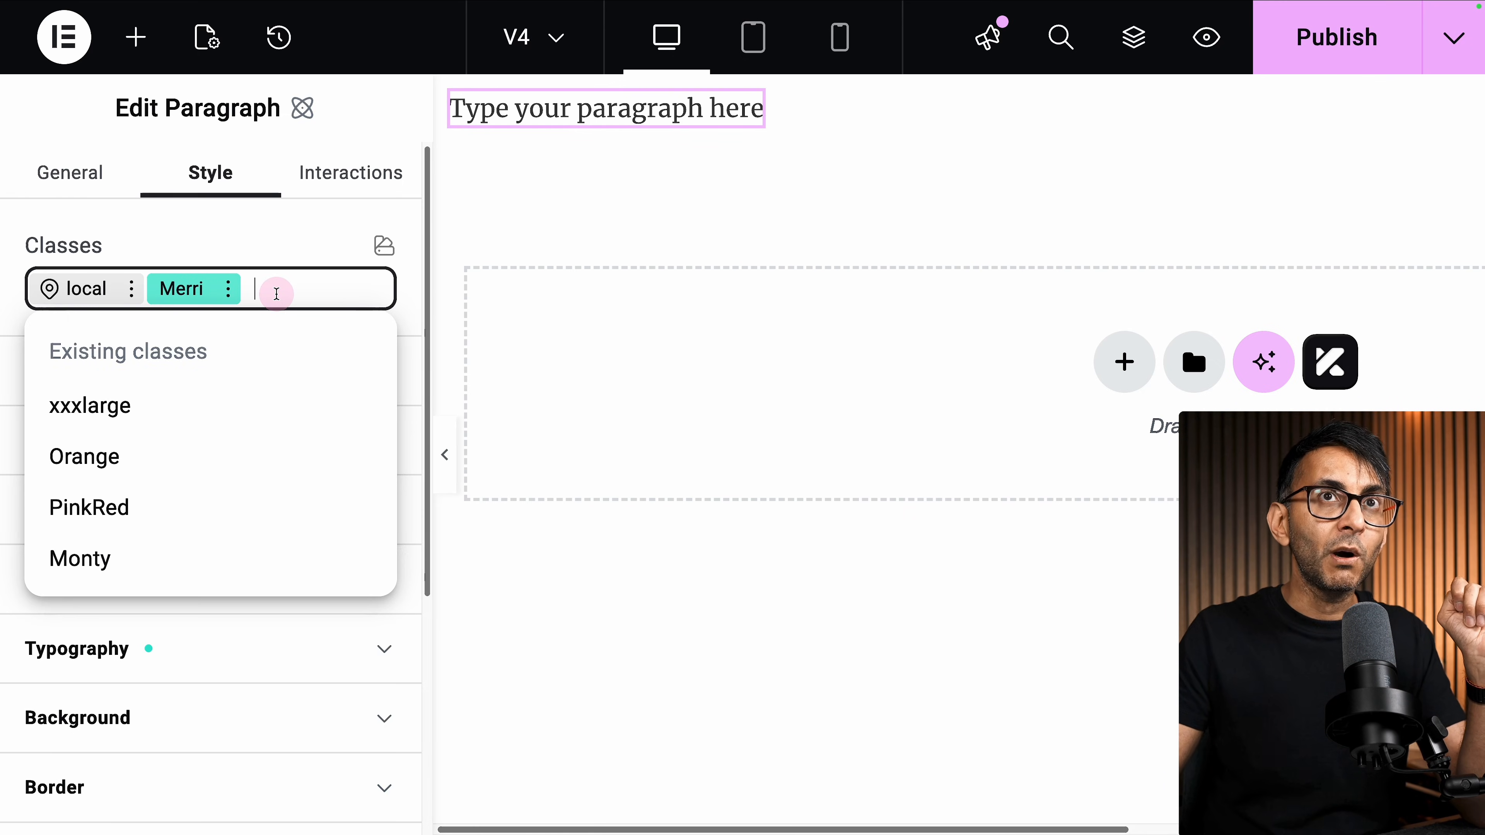
{"action": "left_click", "coordinate": [190, 461]}
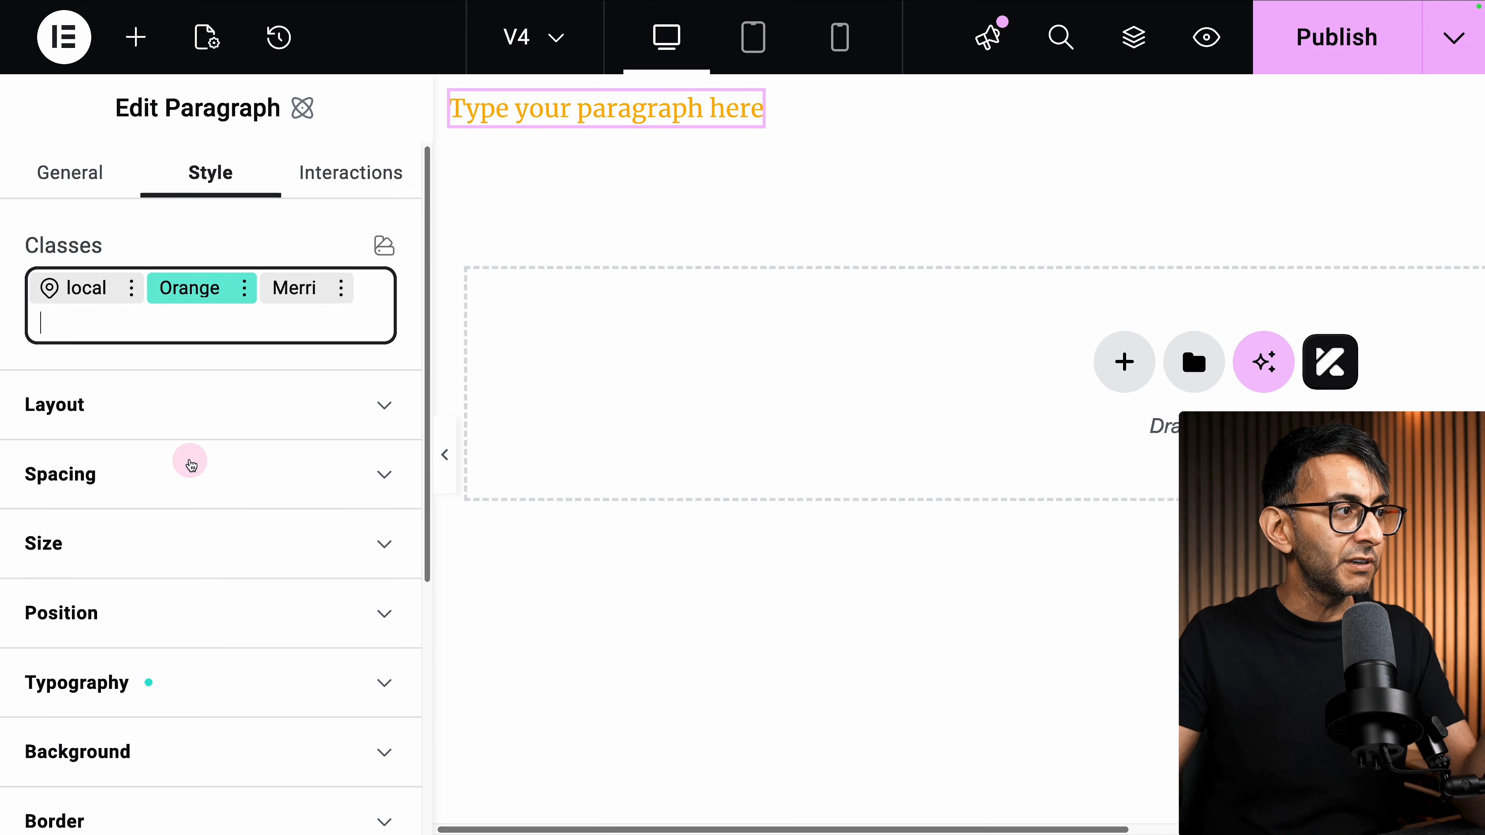
{"action": "left_click", "coordinate": [222, 325]}
{"action": "left_click", "coordinate": [131, 448]}
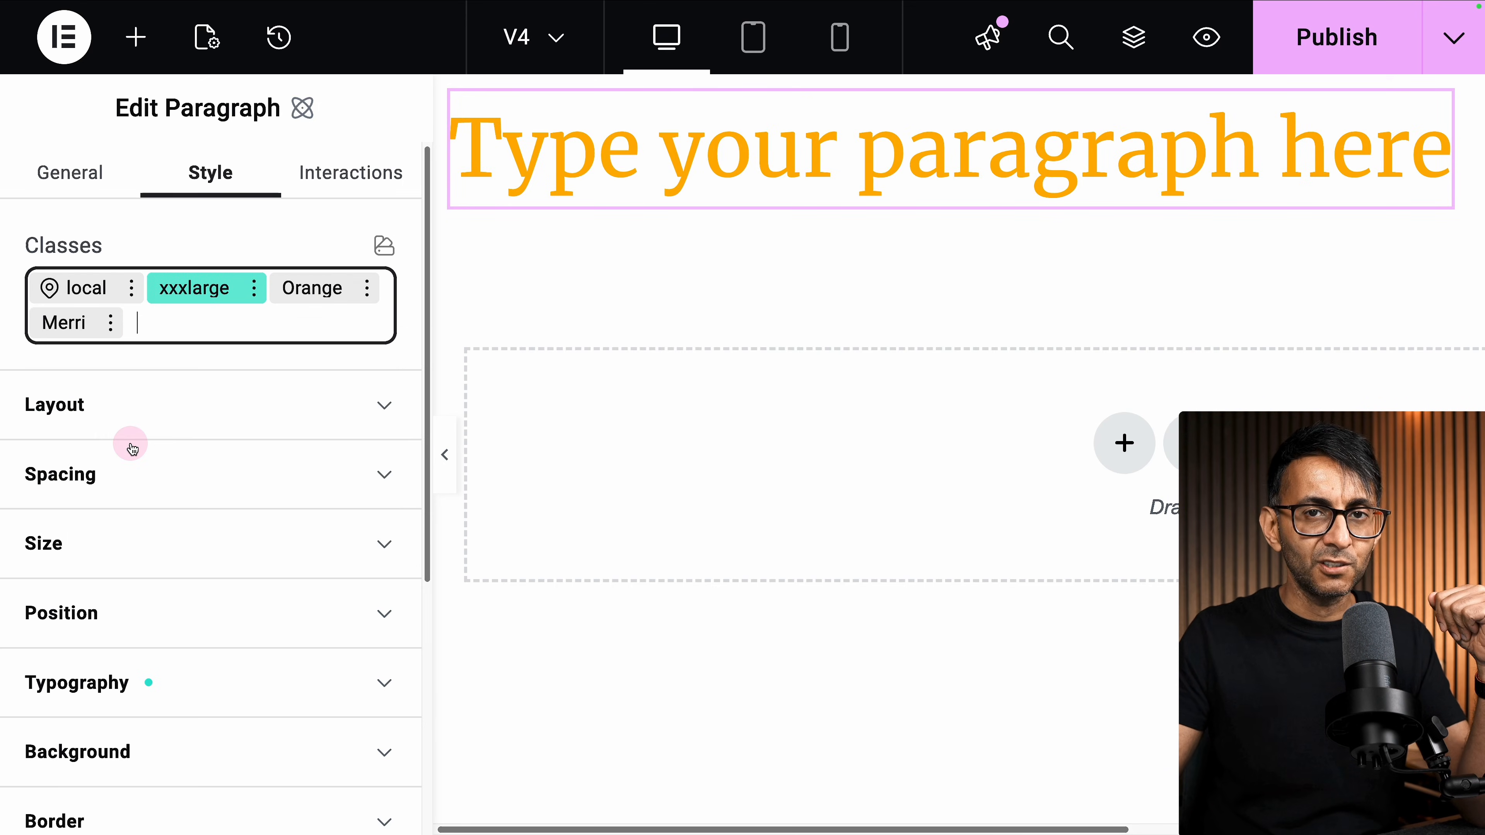
- Replace the paragraph's Merri class with the existing Monty class
{"action": "left_click", "coordinate": [109, 322]}
{"action": "left_click", "coordinate": [120, 482]}
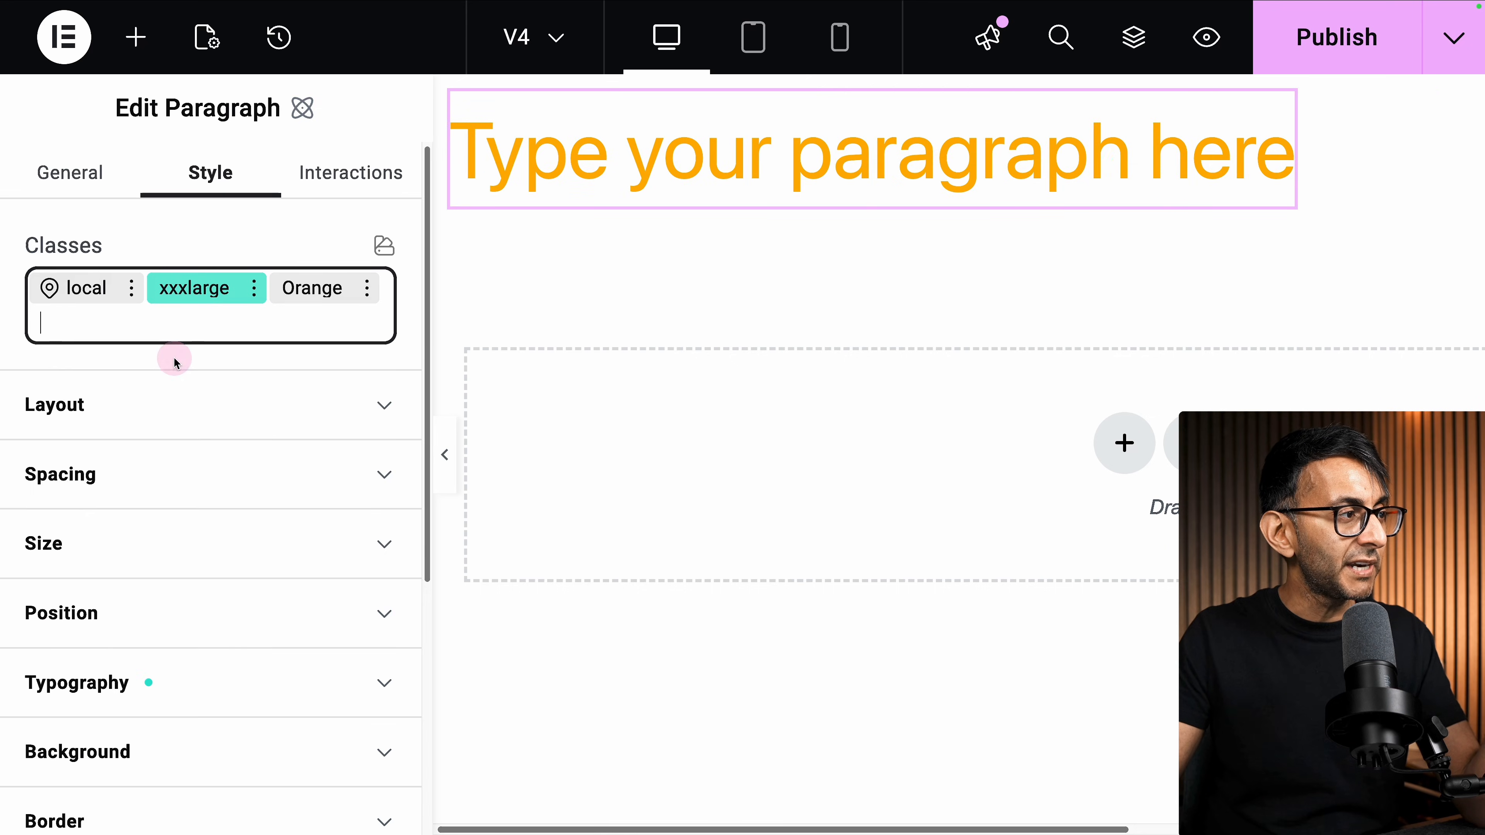
{"action": "left_click", "coordinate": [175, 334]}
{"action": "type", "text": "mont"}
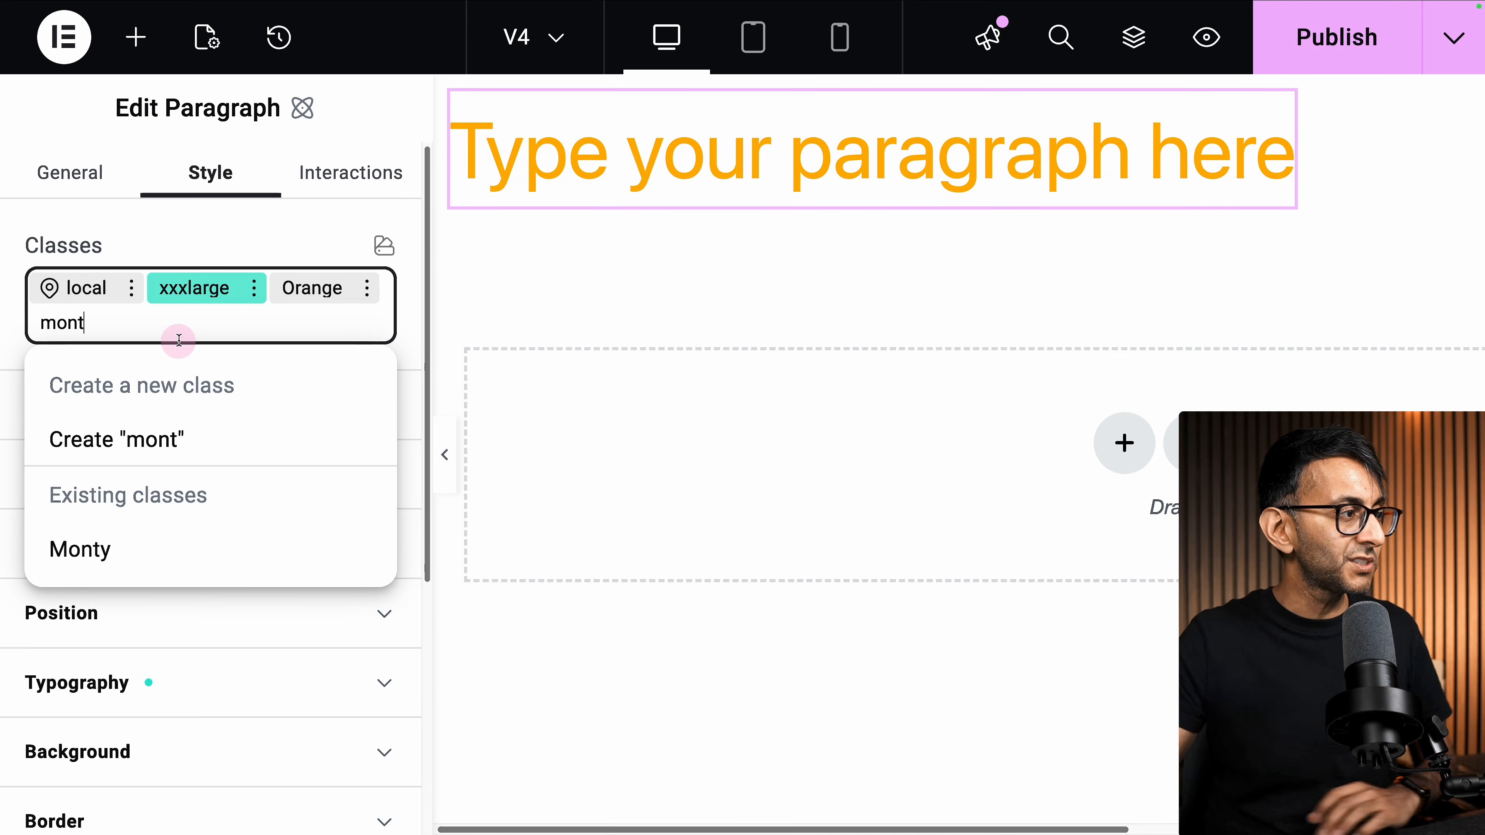
{"action": "left_click", "coordinate": [146, 547]}
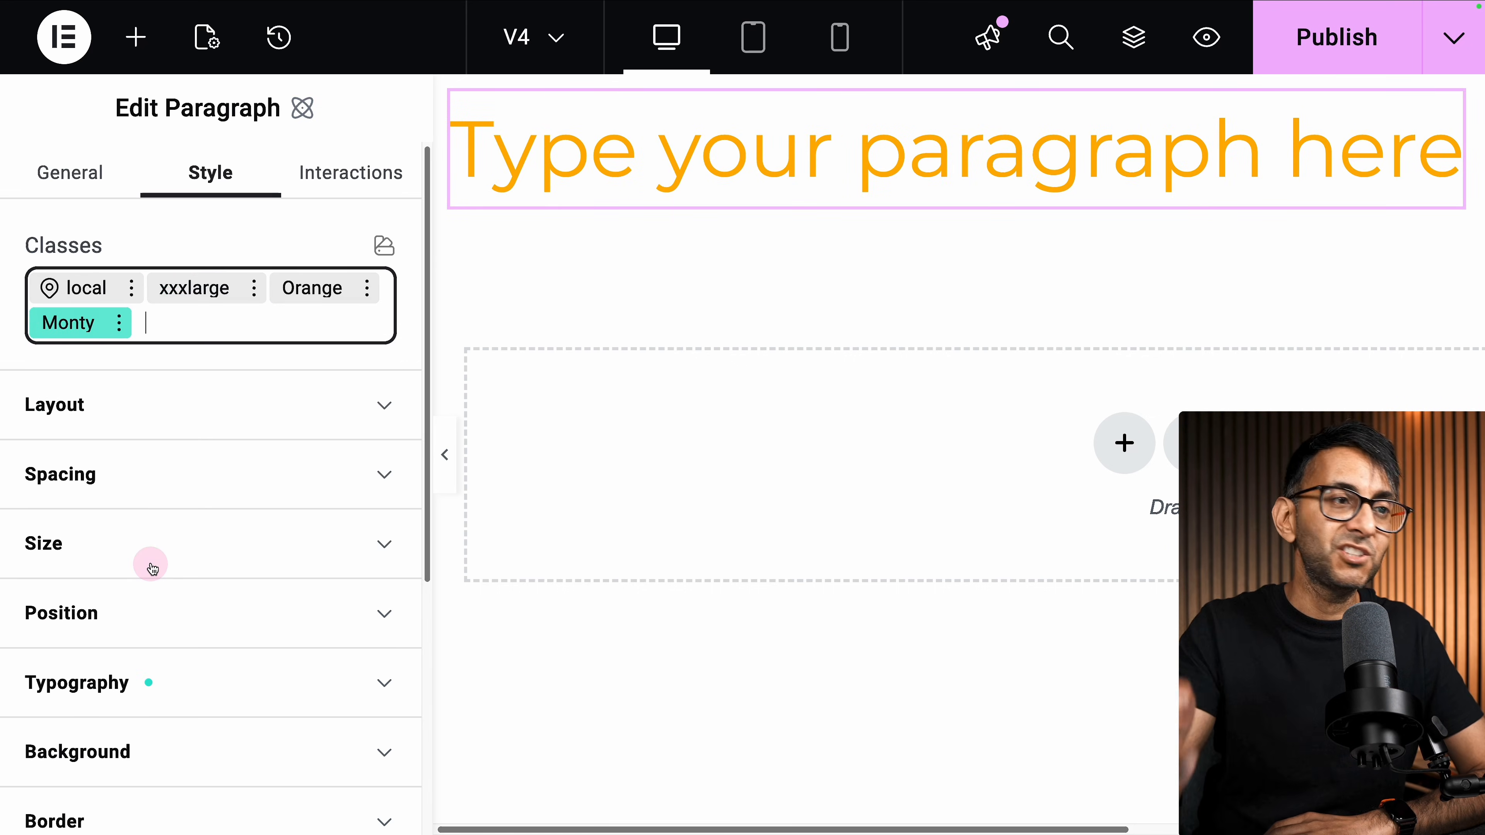
- Remove the Orange and Monty classes from the paragraph and apply the existing PinkRed class
{"action": "left_click", "coordinate": [367, 287]}
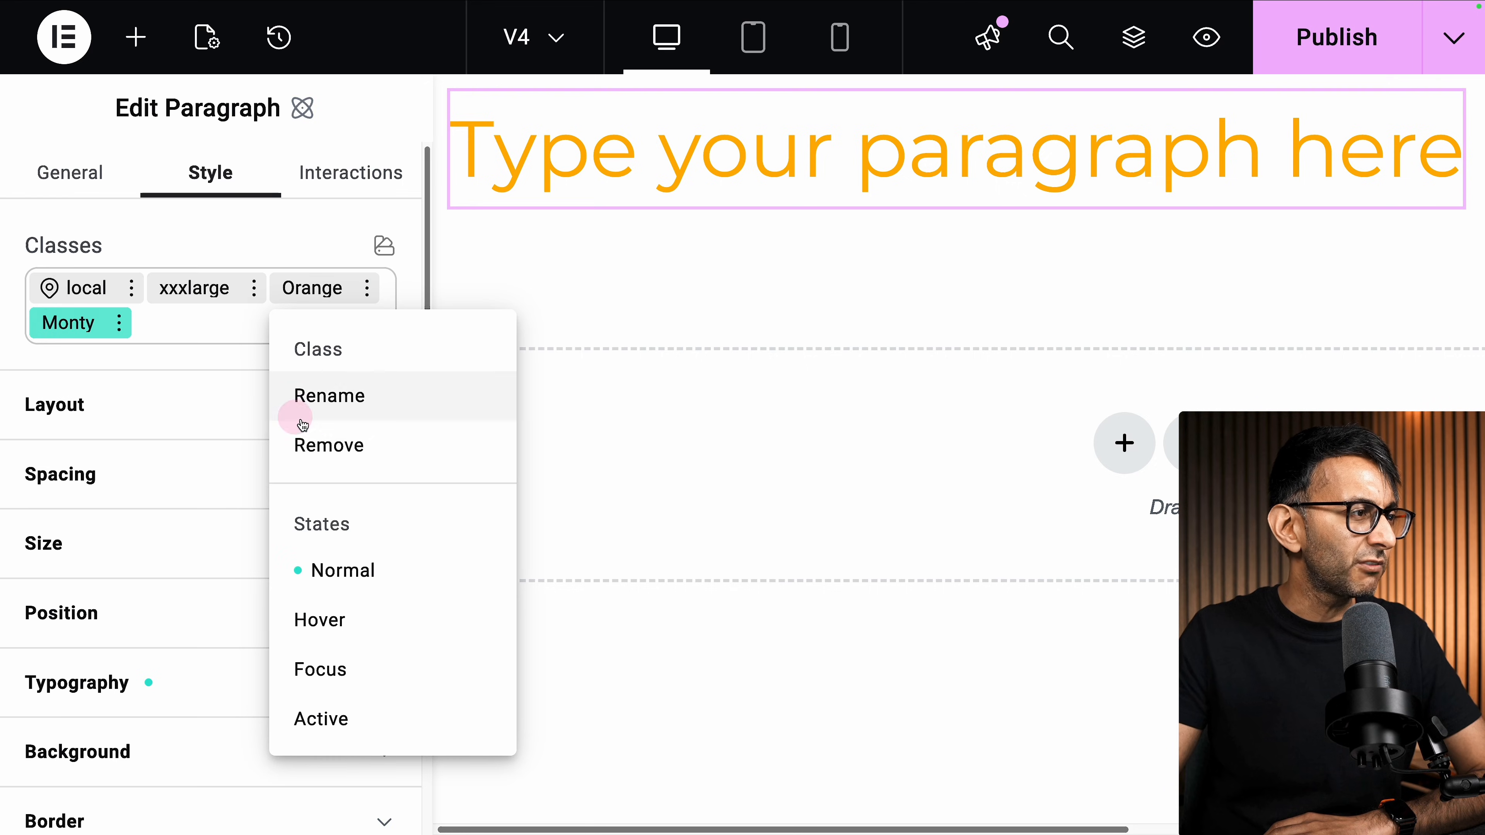
{"action": "left_click", "coordinate": [335, 448]}
{"action": "left_click", "coordinate": [272, 325]}
{"action": "key", "text": "BackSpace"}
{"action": "type", "text": "pink"}
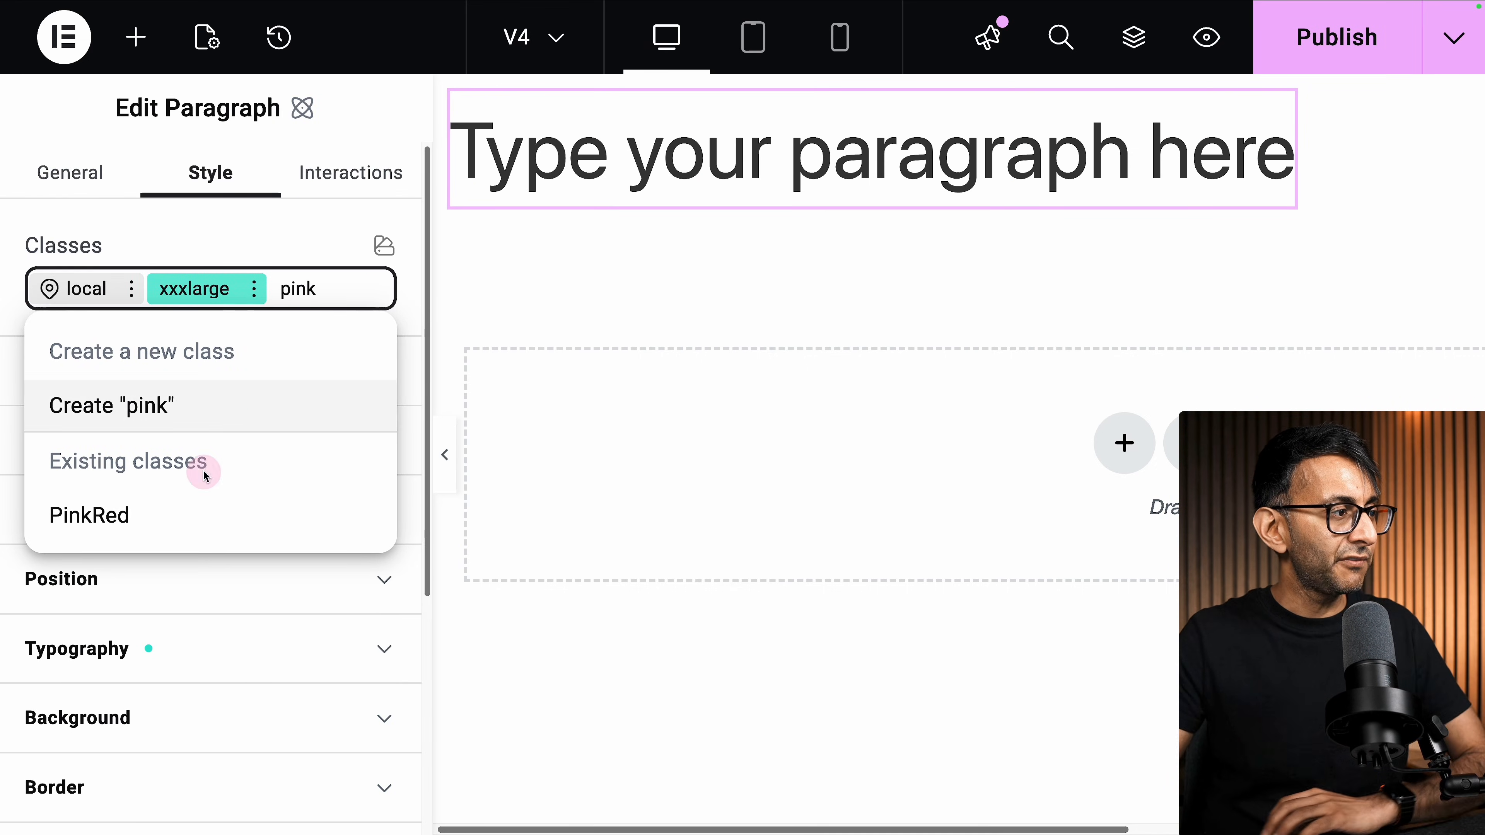
{"action": "left_click", "coordinate": [185, 524]}
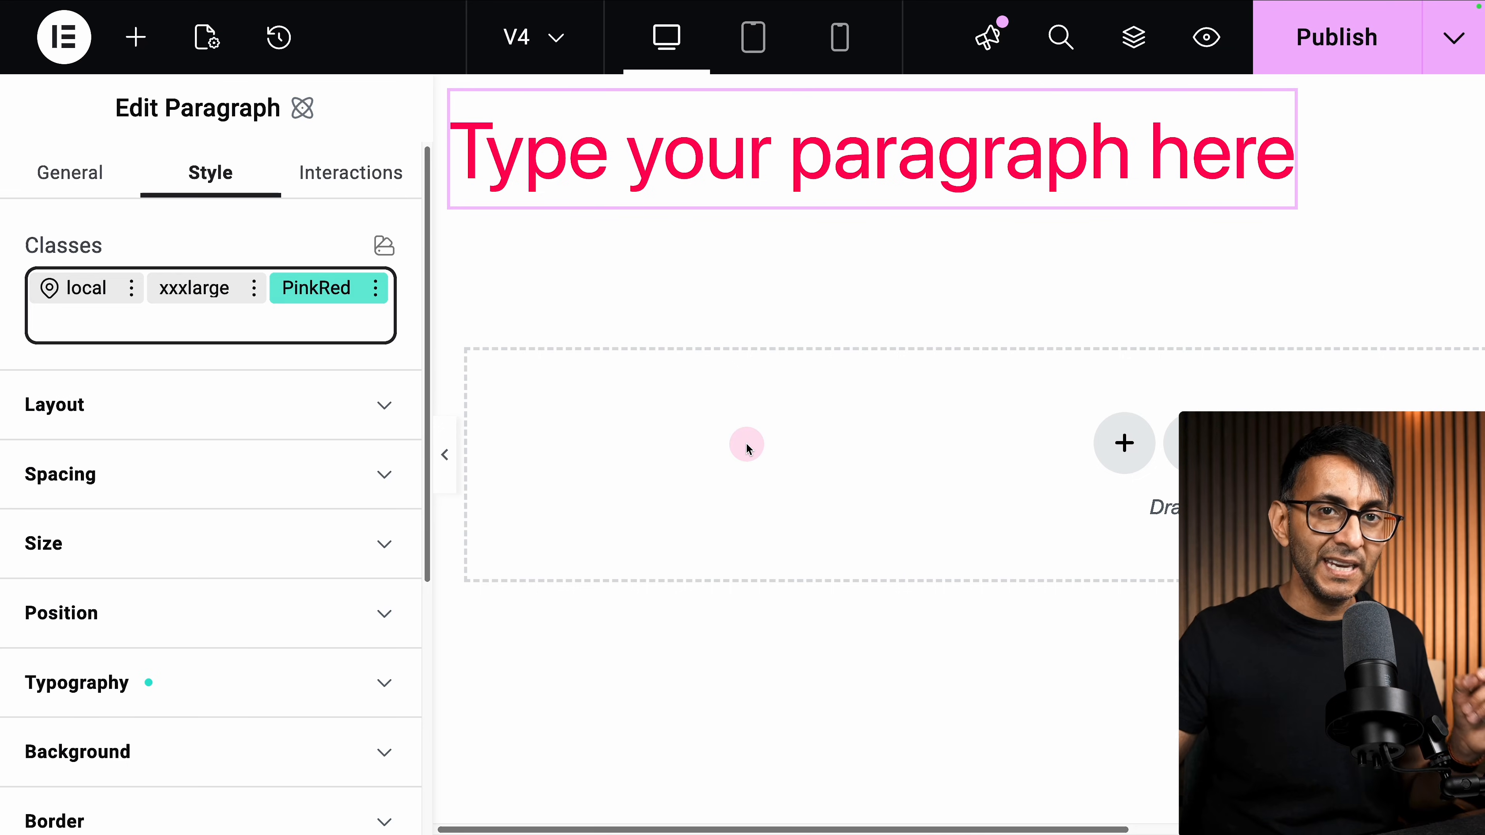
- Add a flexbox to the page, apply the existing PinkRed class to it and check the class's typography settings
{"action": "scroll", "coordinate": [327, 565], "scroll_direction": "down", "scroll_amount": 4}
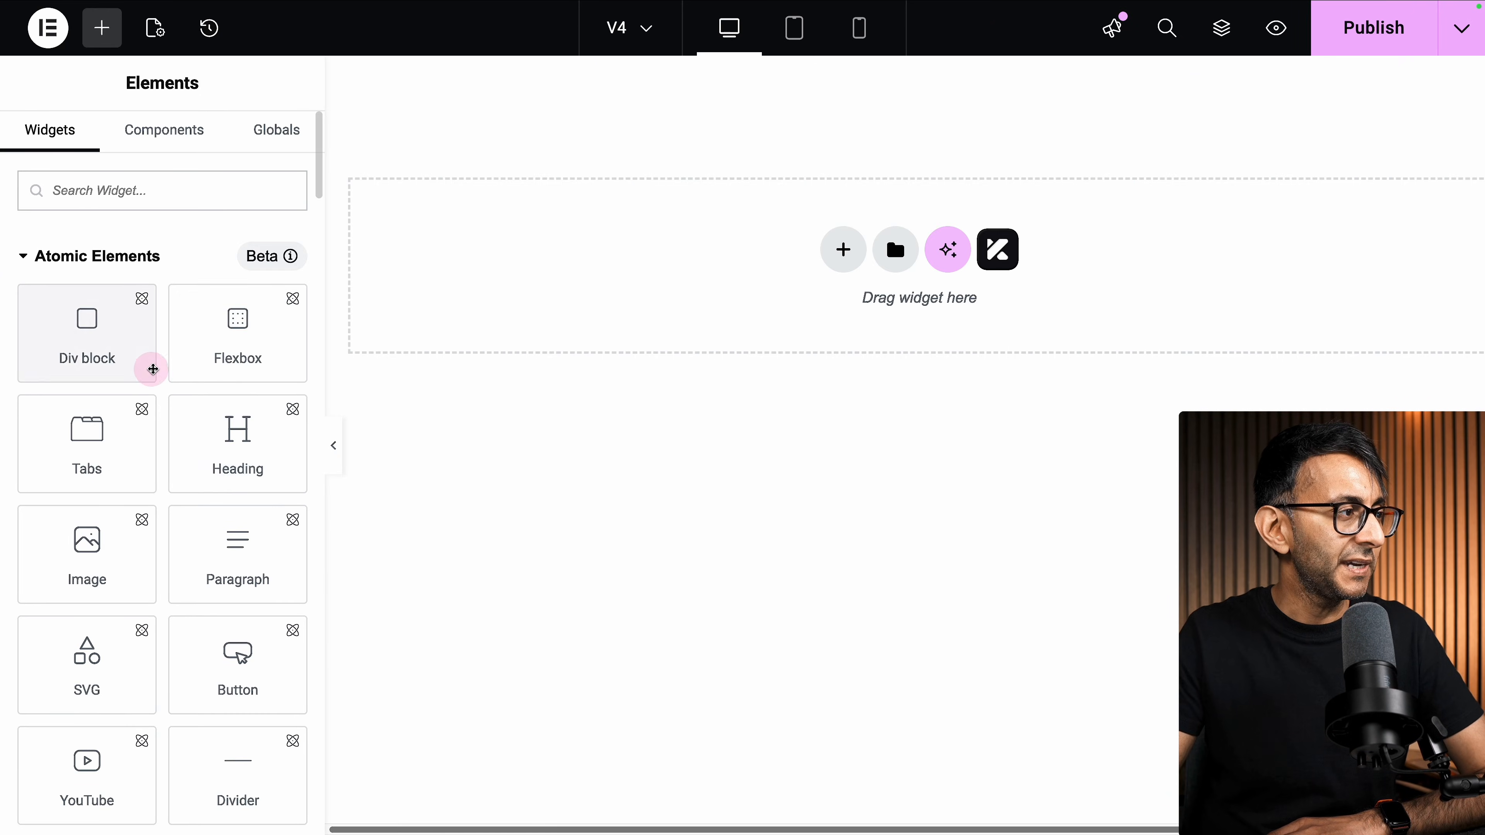
{"action": "left_click", "coordinate": [255, 346]}
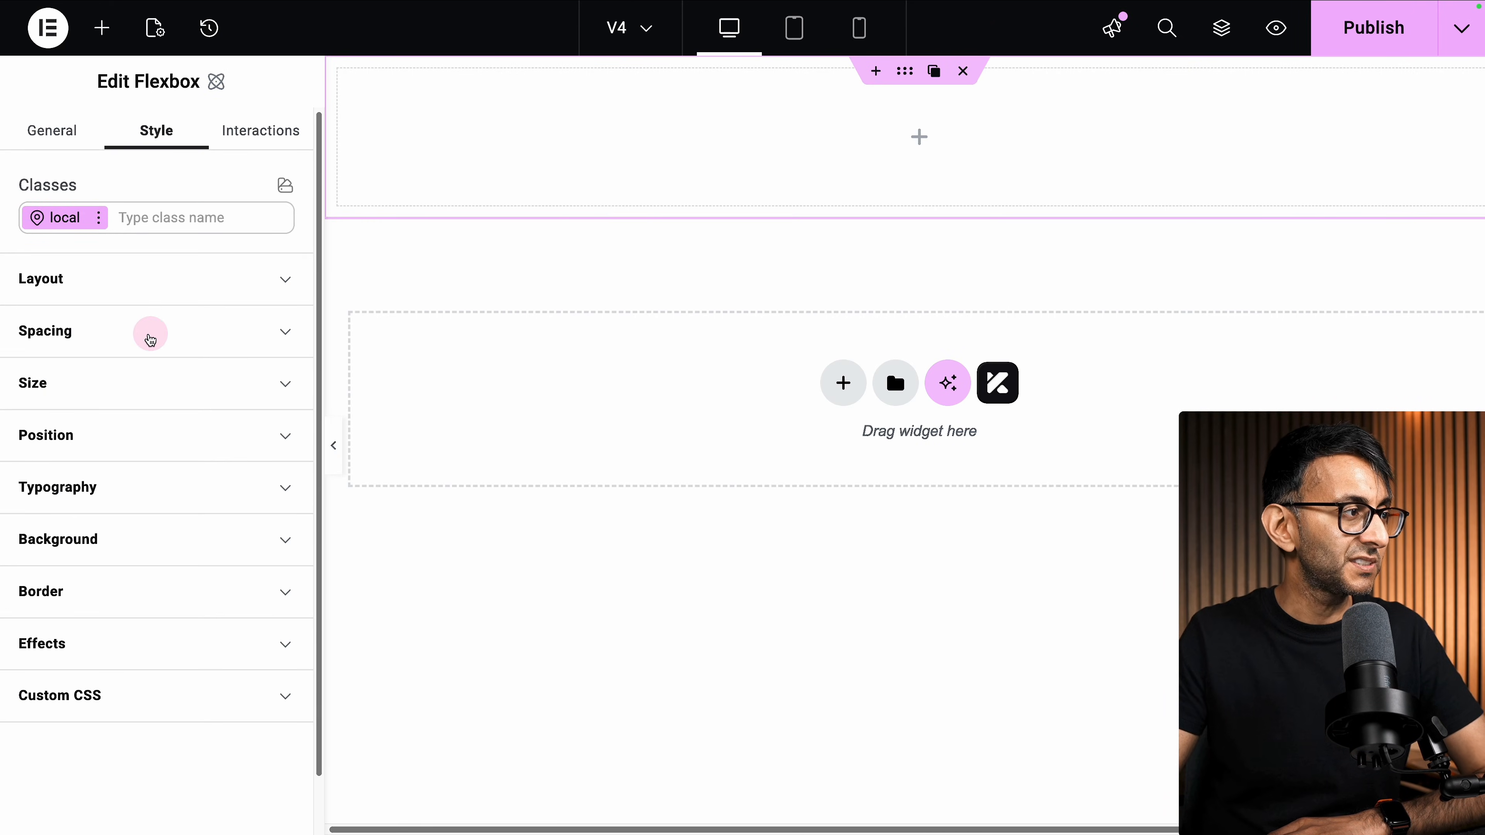
{"action": "left_click", "coordinate": [170, 218]}
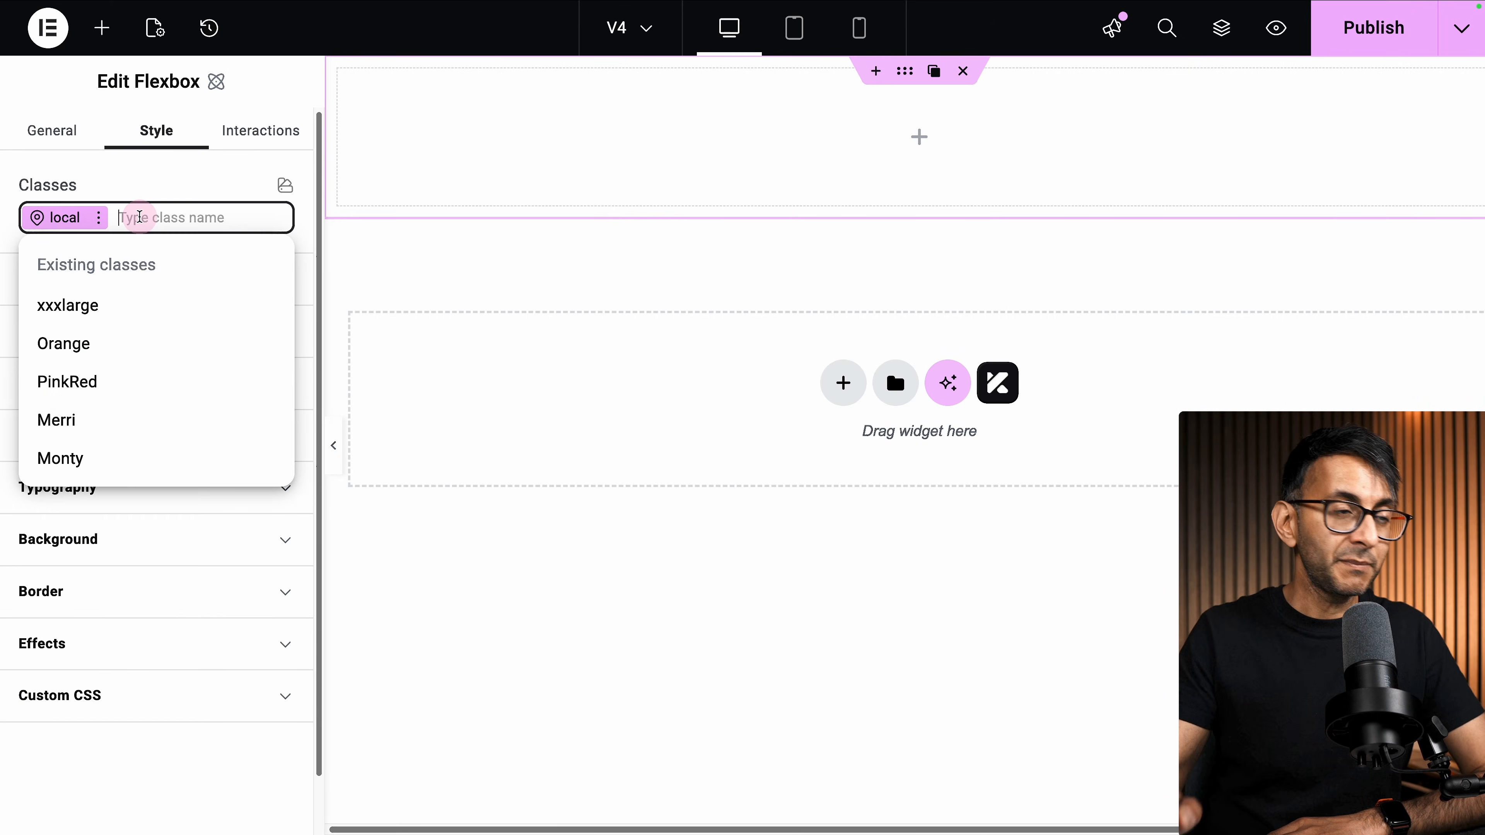
{"action": "left_click", "coordinate": [101, 390]}
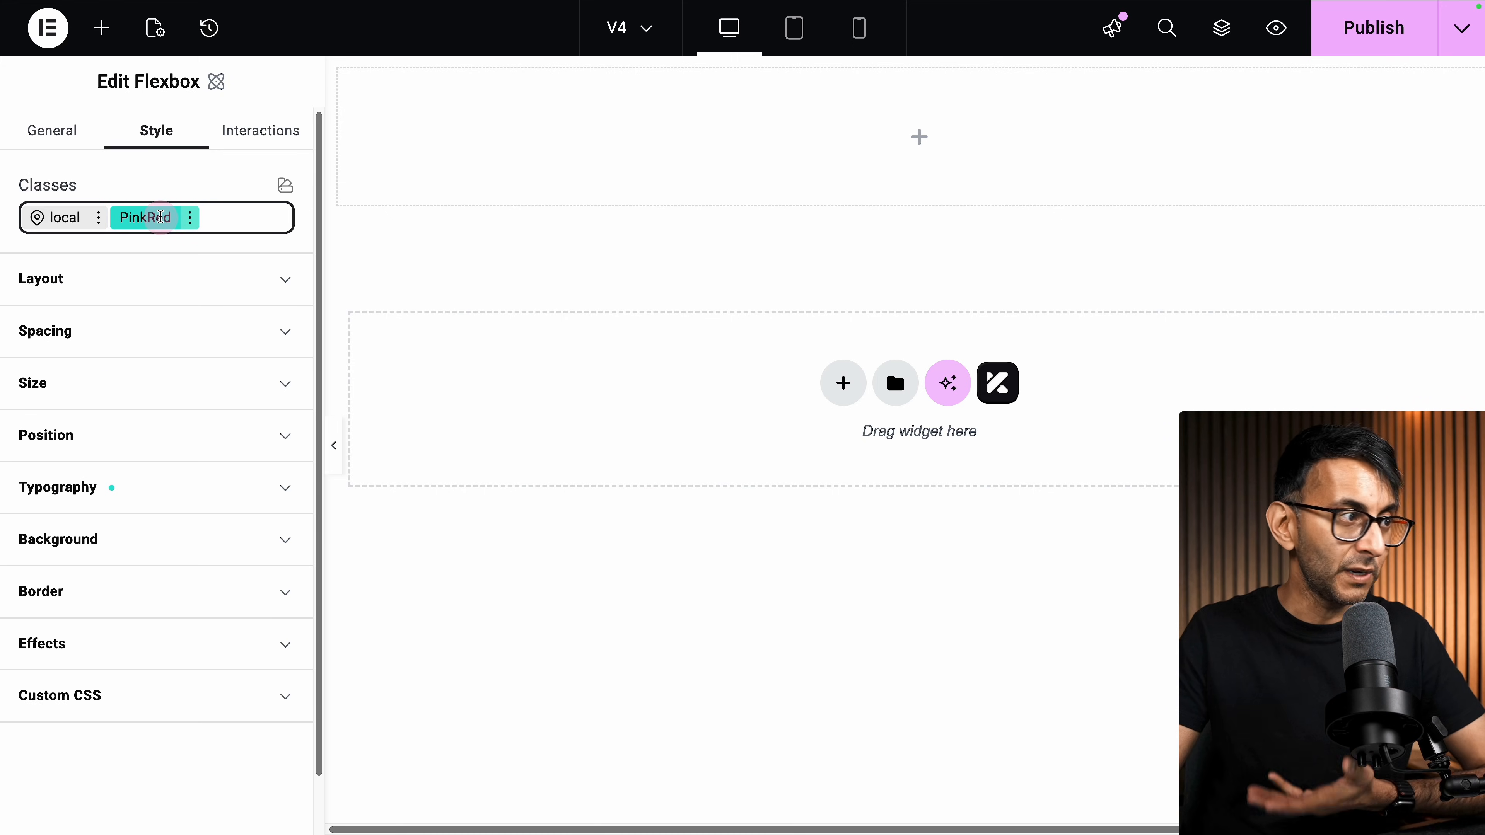
{"action": "left_click", "coordinate": [283, 487]}
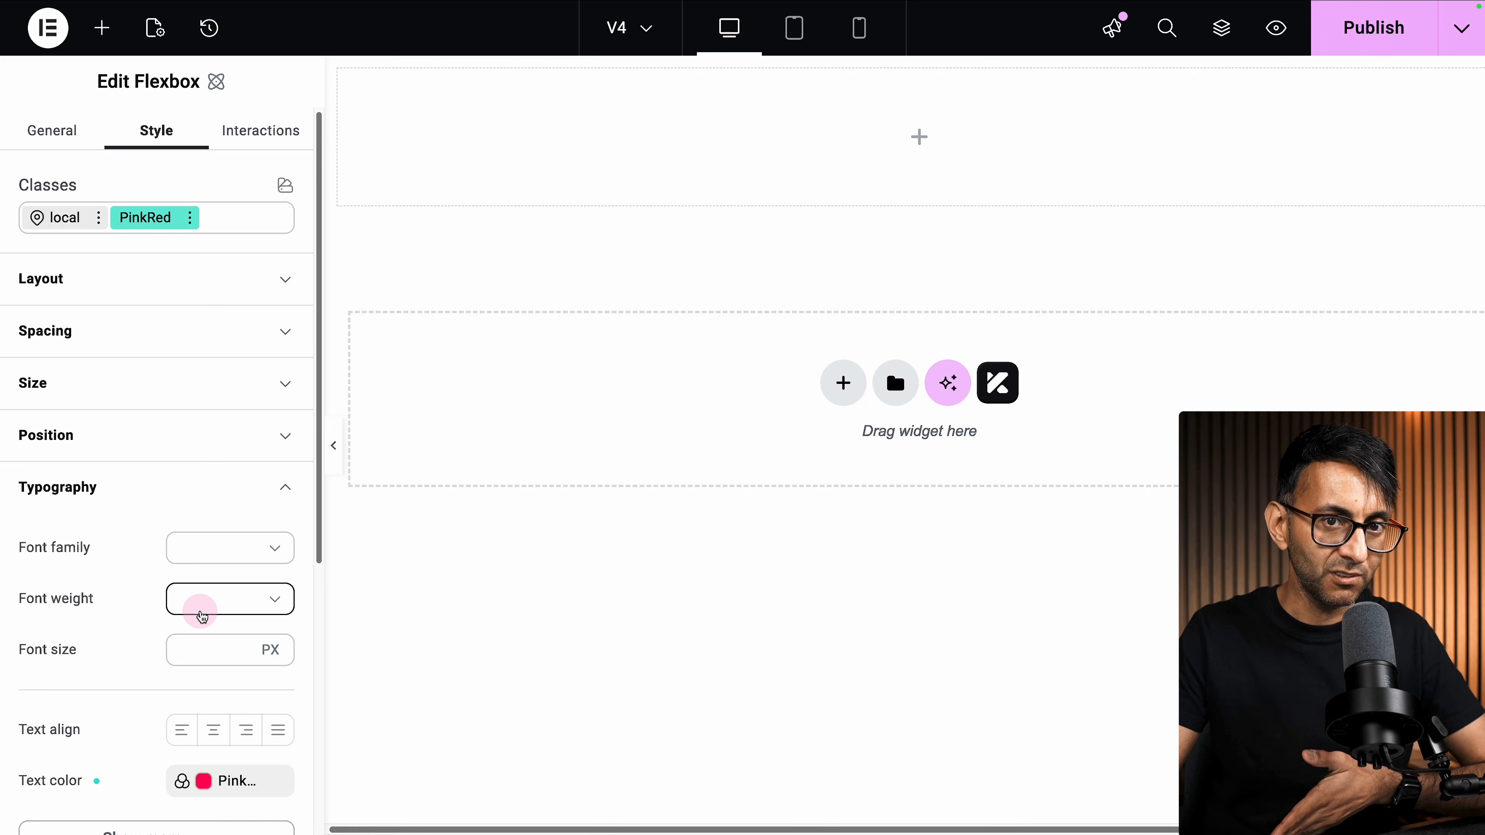
{"action": "left_click", "coordinate": [296, 495]}
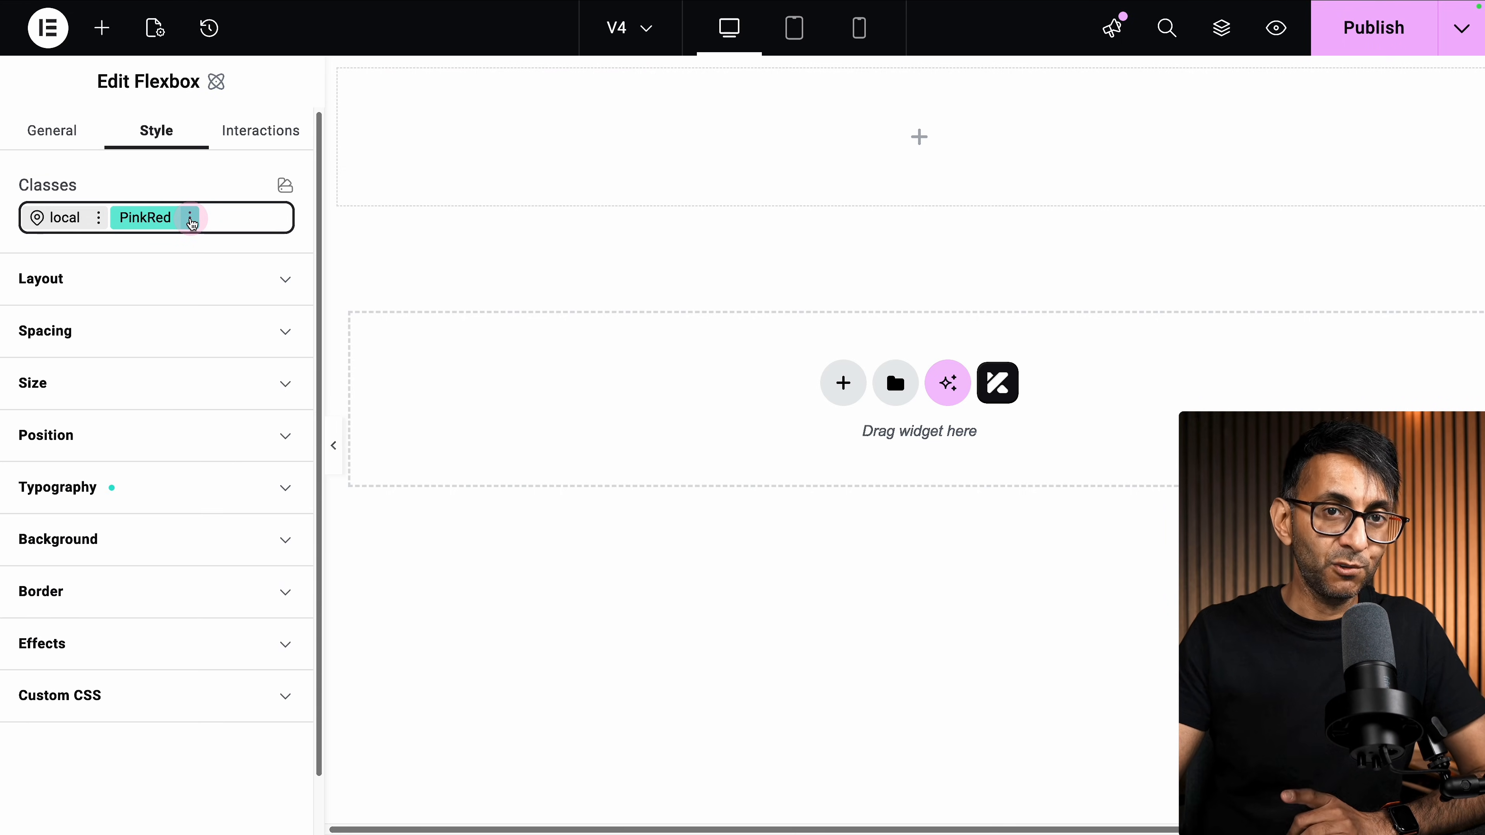
- Rename the PinkRed class as PinkRed-text
{"action": "left_click", "coordinate": [192, 224]}
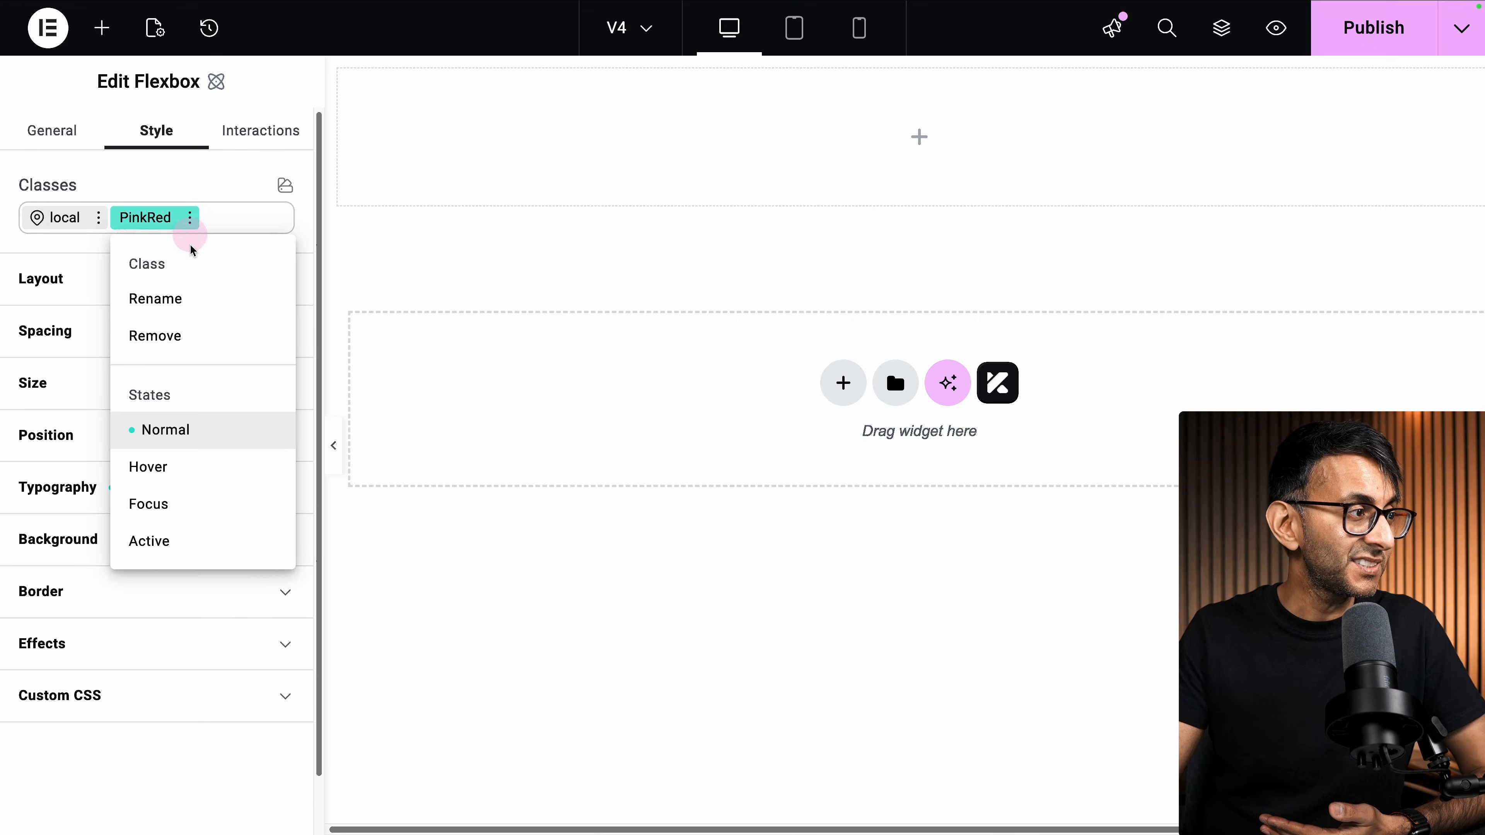
{"action": "left_click", "coordinate": [175, 296]}
{"action": "left_click", "coordinate": [167, 217]}
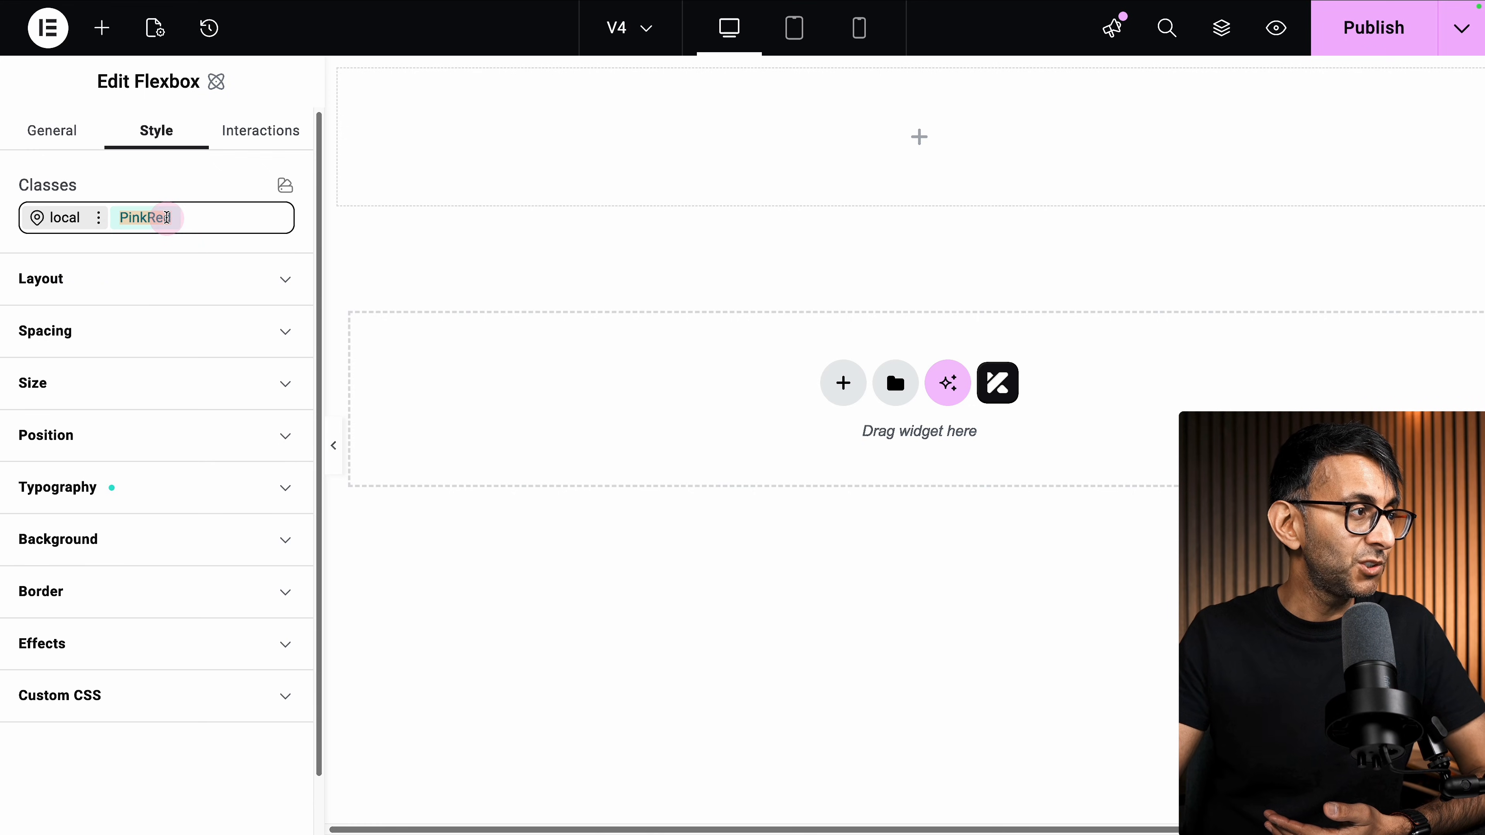
{"action": "key", "text": "Return"}
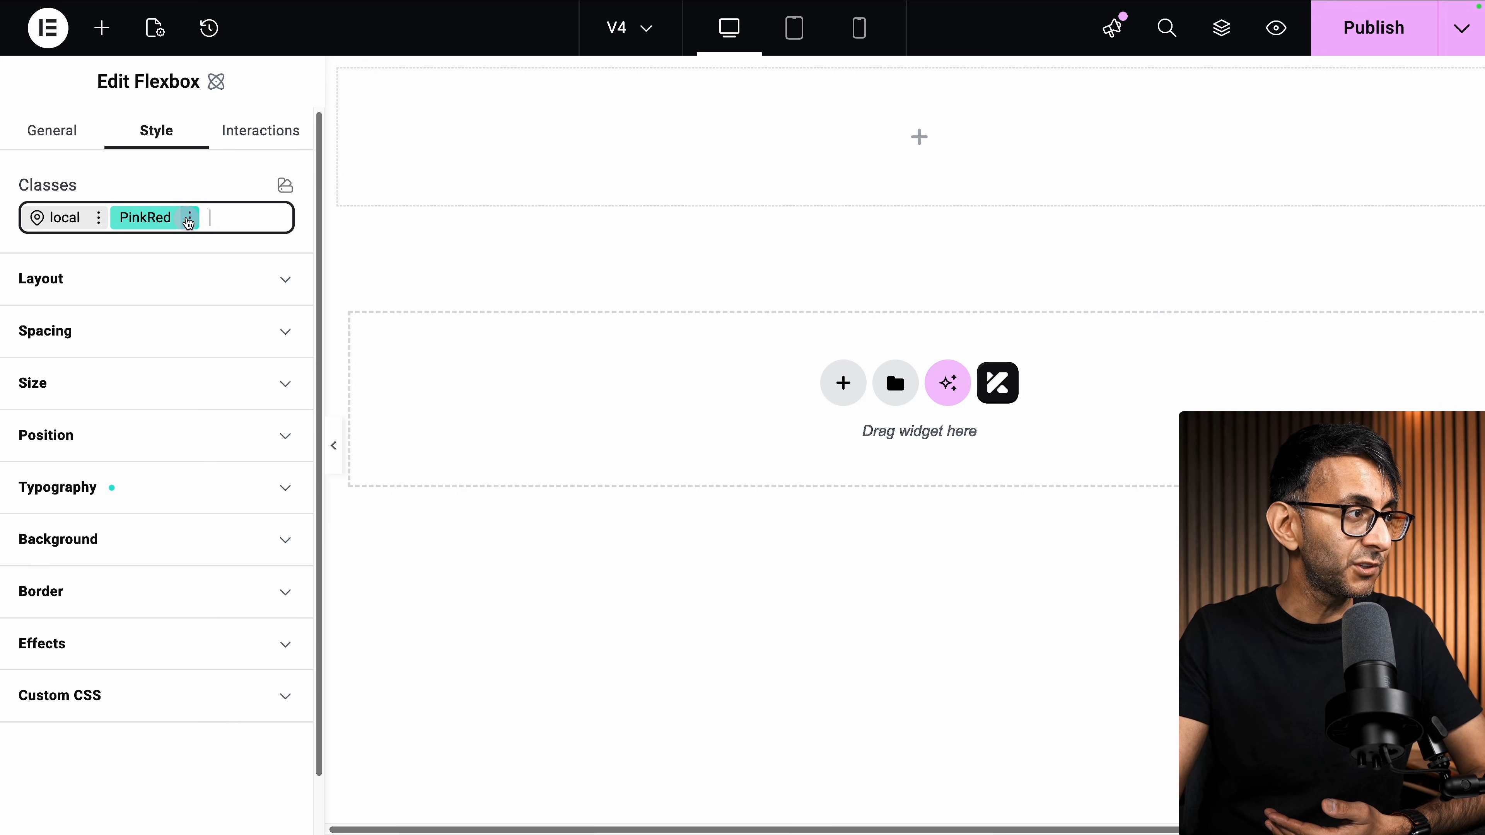
{"action": "left_click", "coordinate": [190, 218]}
{"action": "left_click", "coordinate": [167, 303]}
{"action": "type", "text": "-text"}
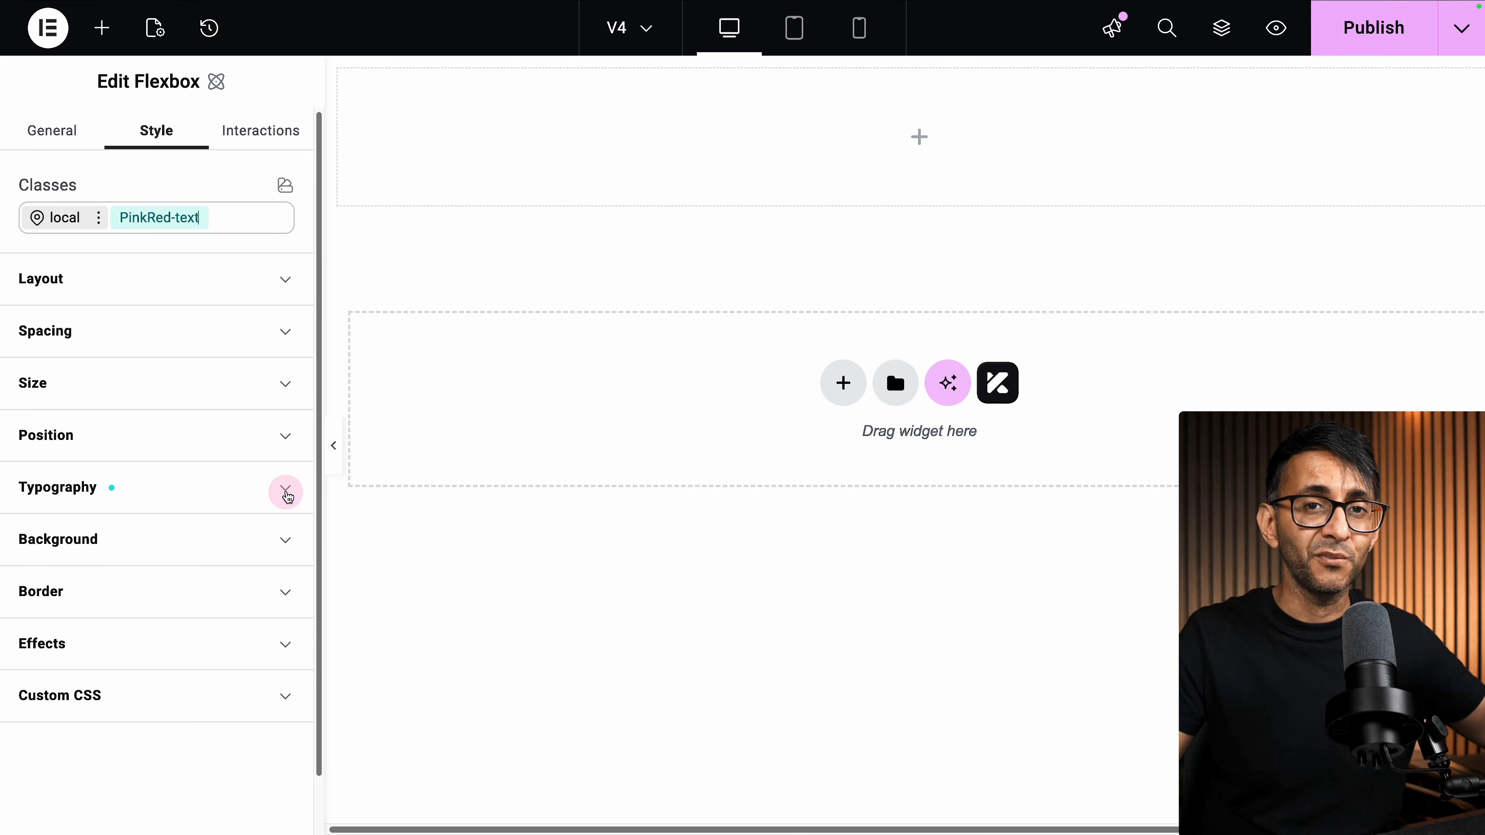
- Remove the PinkRed-text class from the flexbox and create a new class named PinkRed-bg on it
{"action": "left_click", "coordinate": [215, 217]}
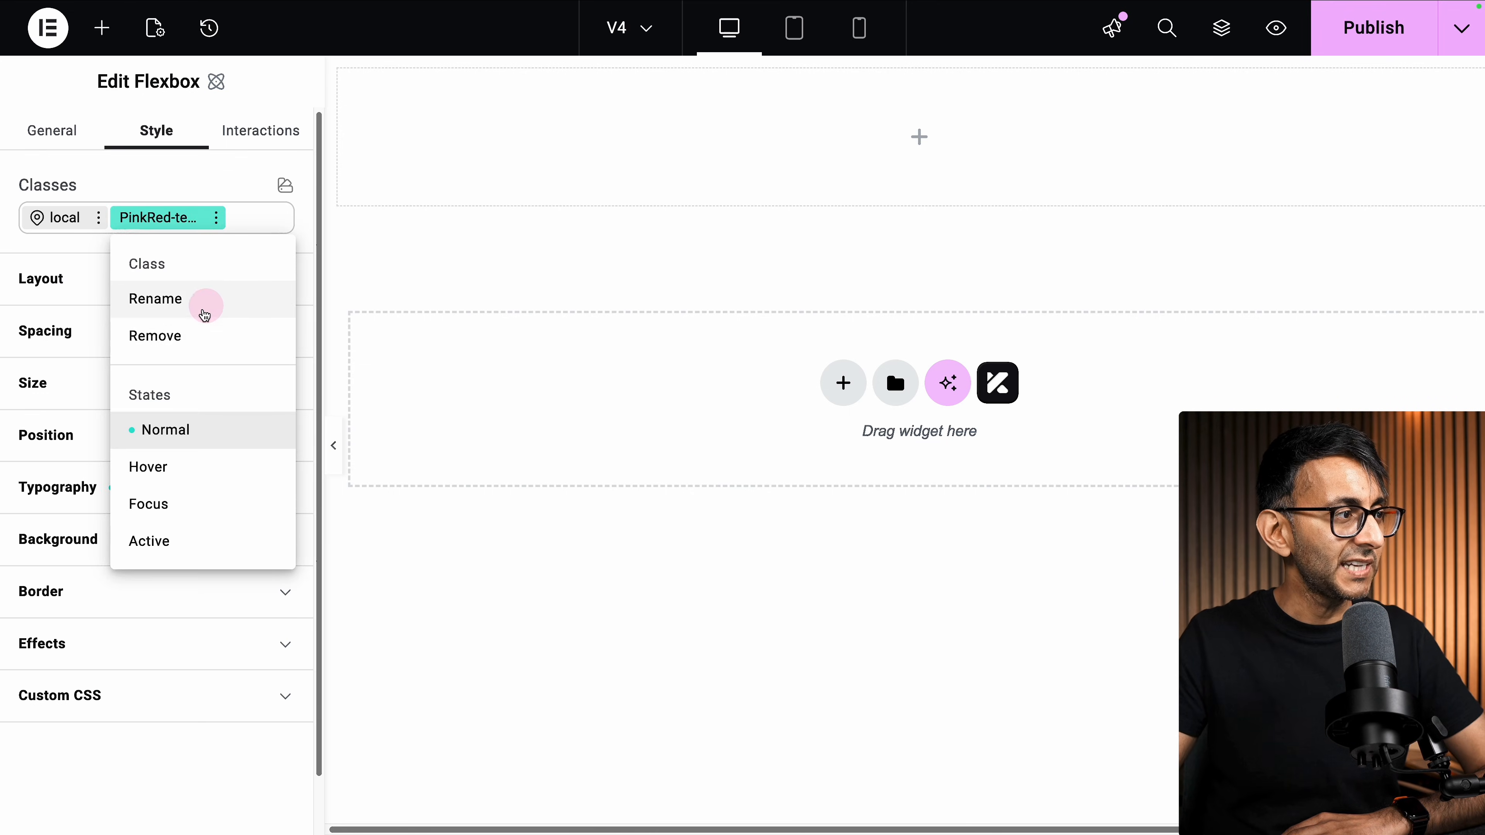
{"action": "left_click", "coordinate": [191, 338]}
{"action": "left_click", "coordinate": [166, 221]}
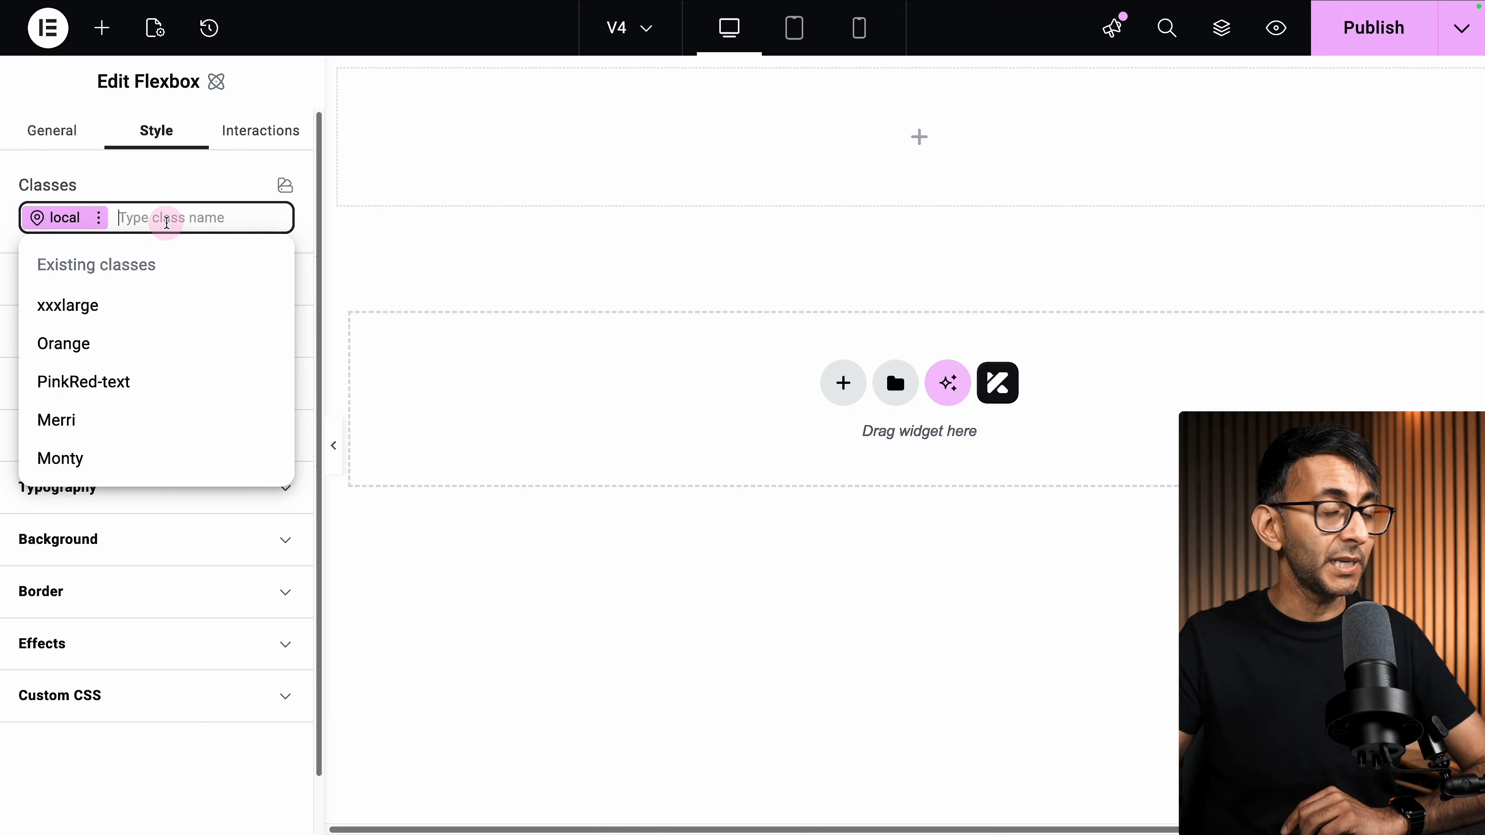
{"action": "type", "text": "PinkRed-bg"}
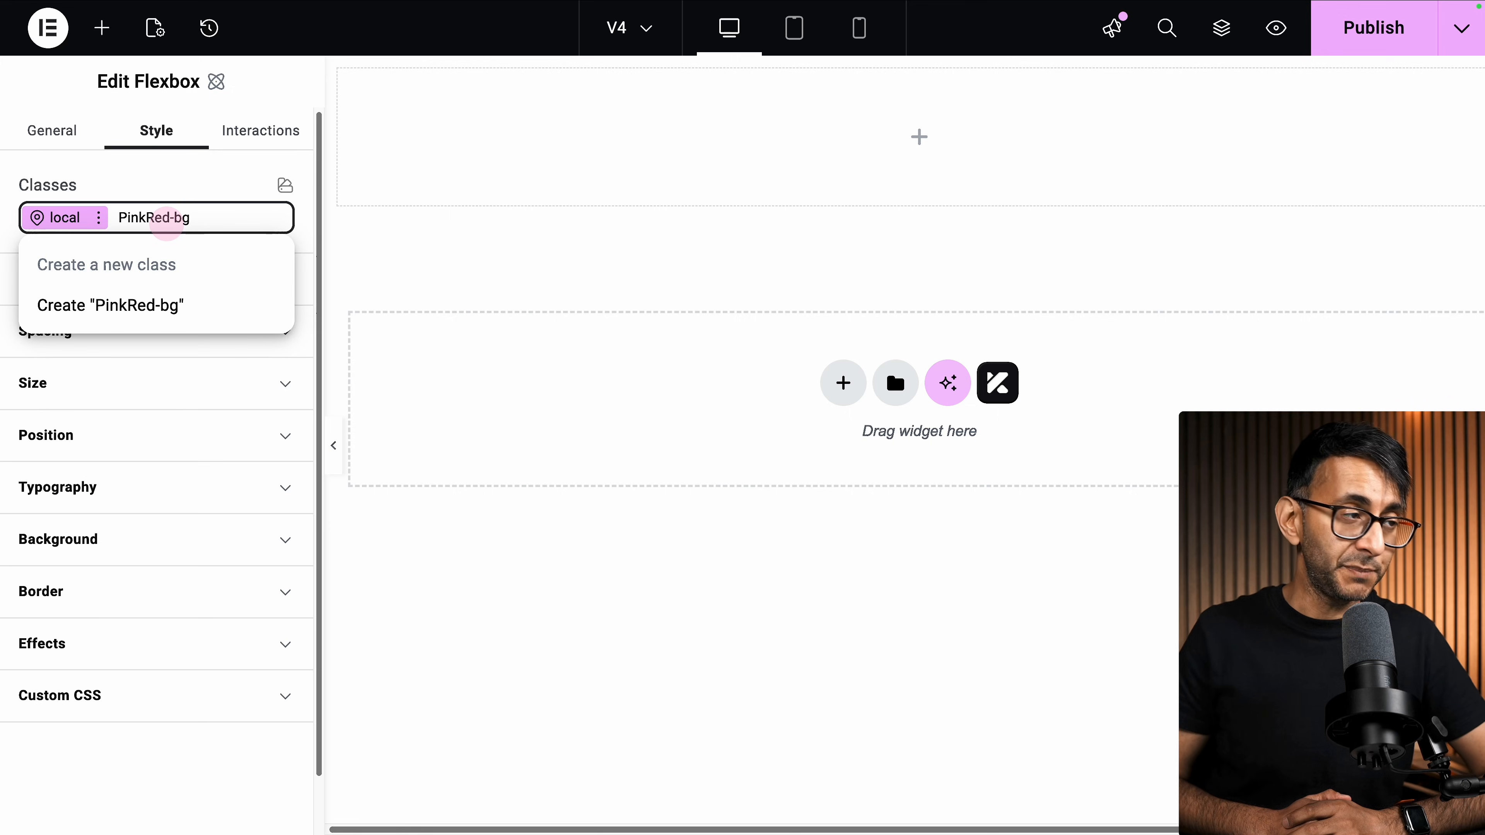
{"action": "key", "text": "Return"}
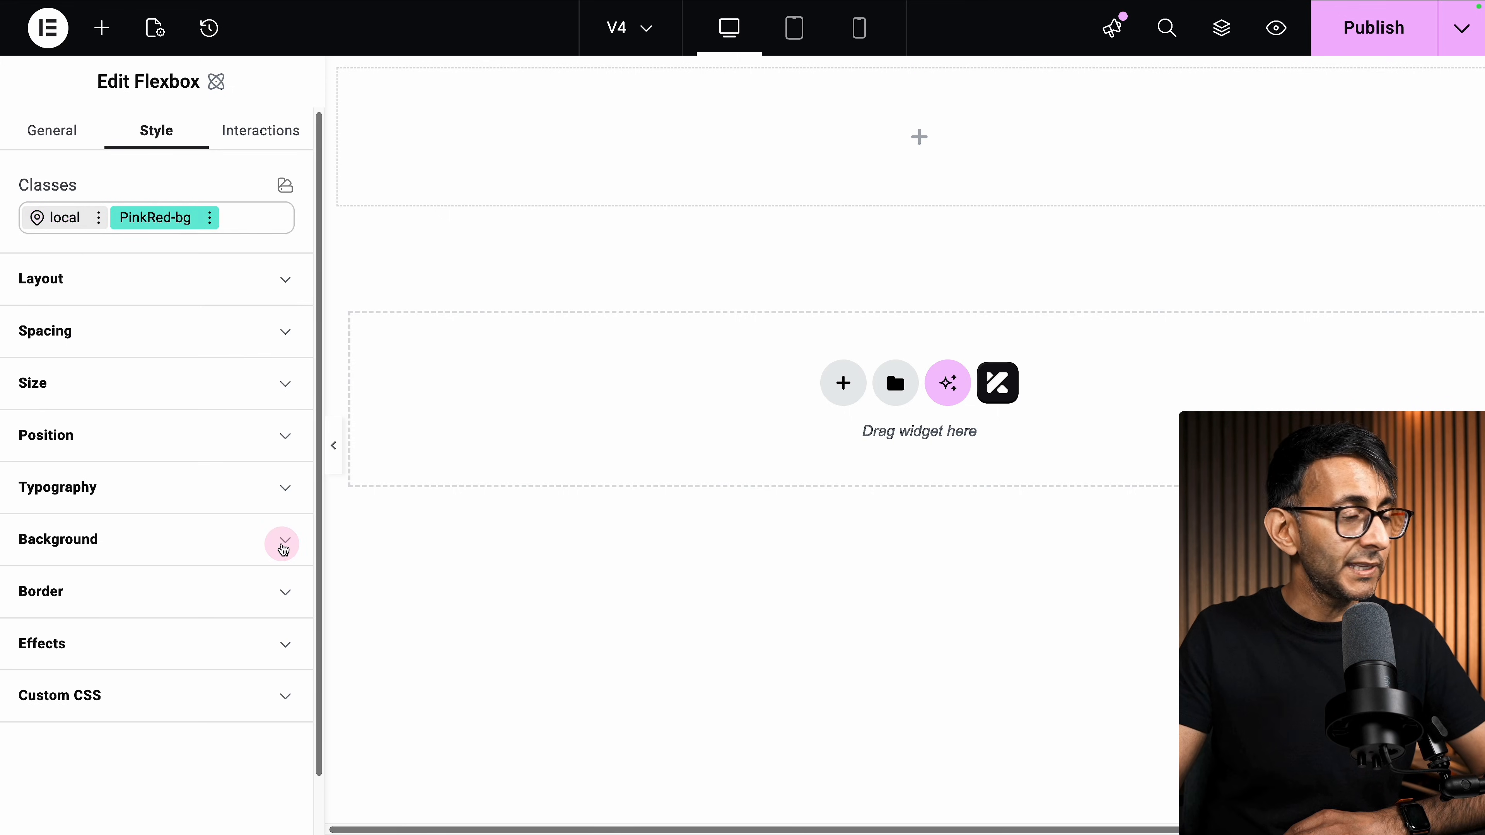
- Set the background color of the PinkRed-bg class to the Pink-Red color variable
{"action": "left_click", "coordinate": [284, 544]}
{"action": "mouse_move", "coordinate": [181, 653]}
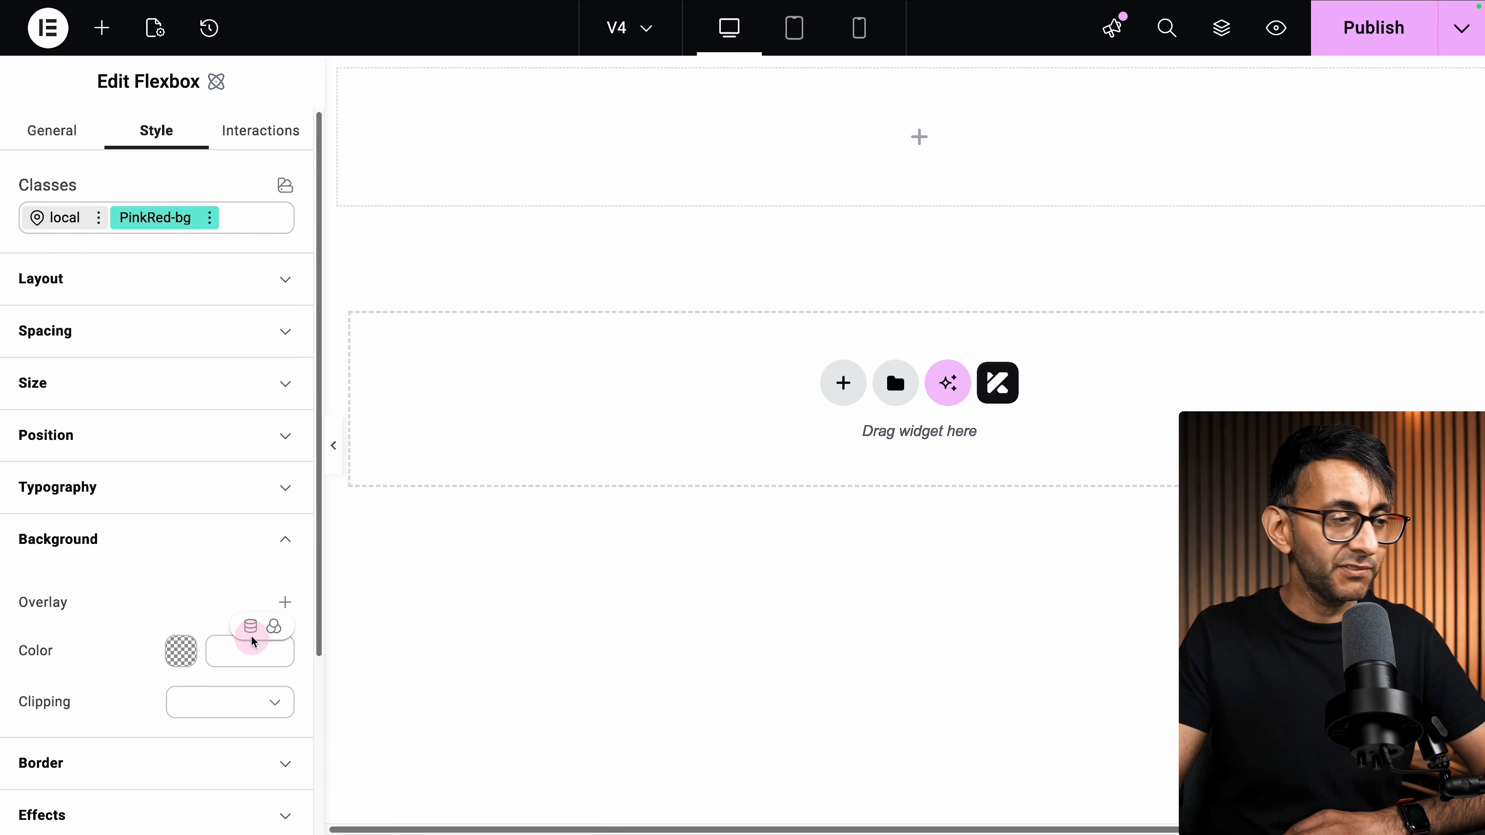
{"action": "left_click", "coordinate": [278, 632]}
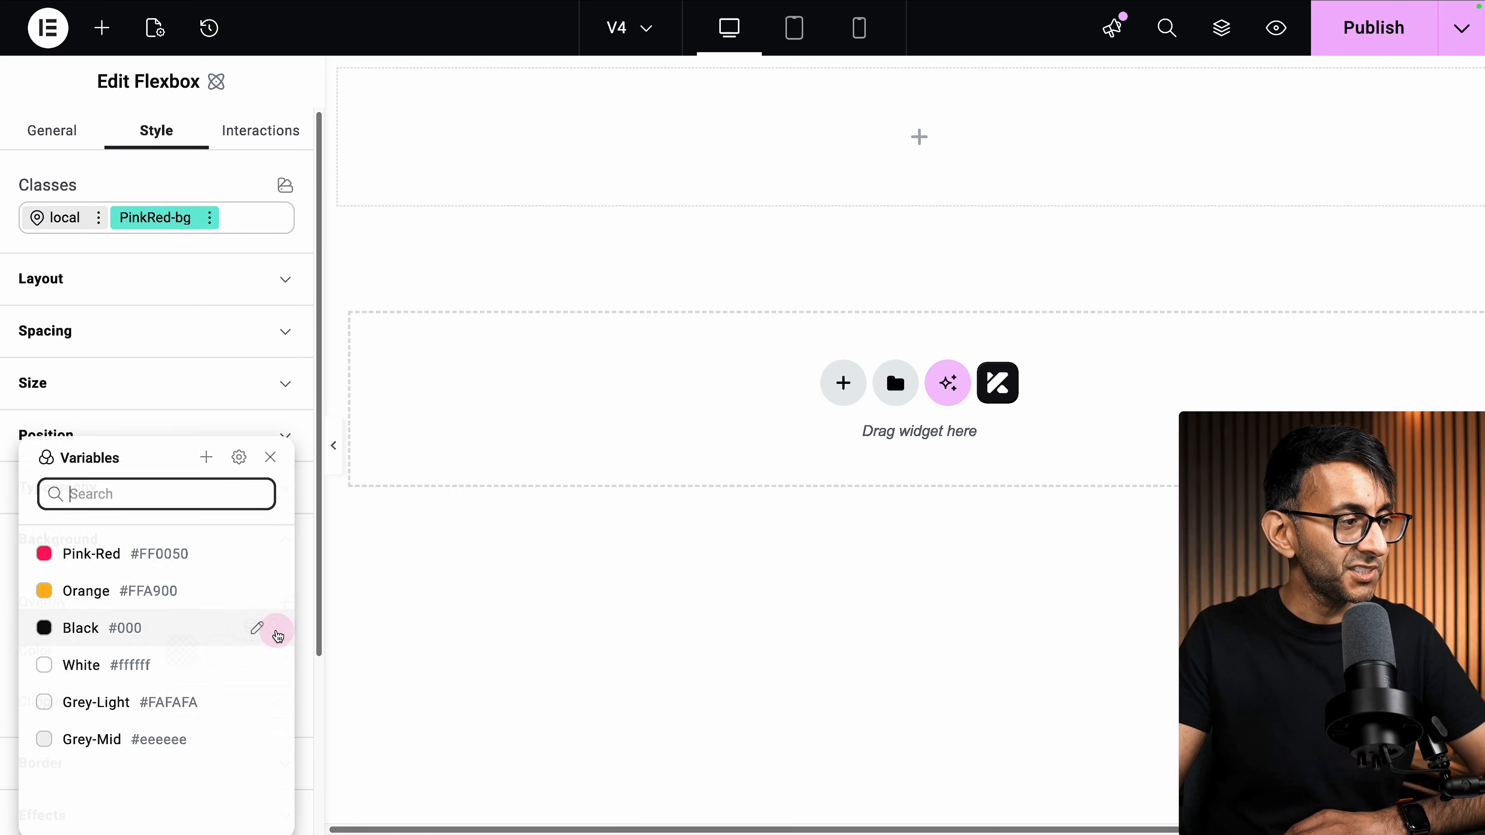
{"action": "left_click", "coordinate": [133, 557]}
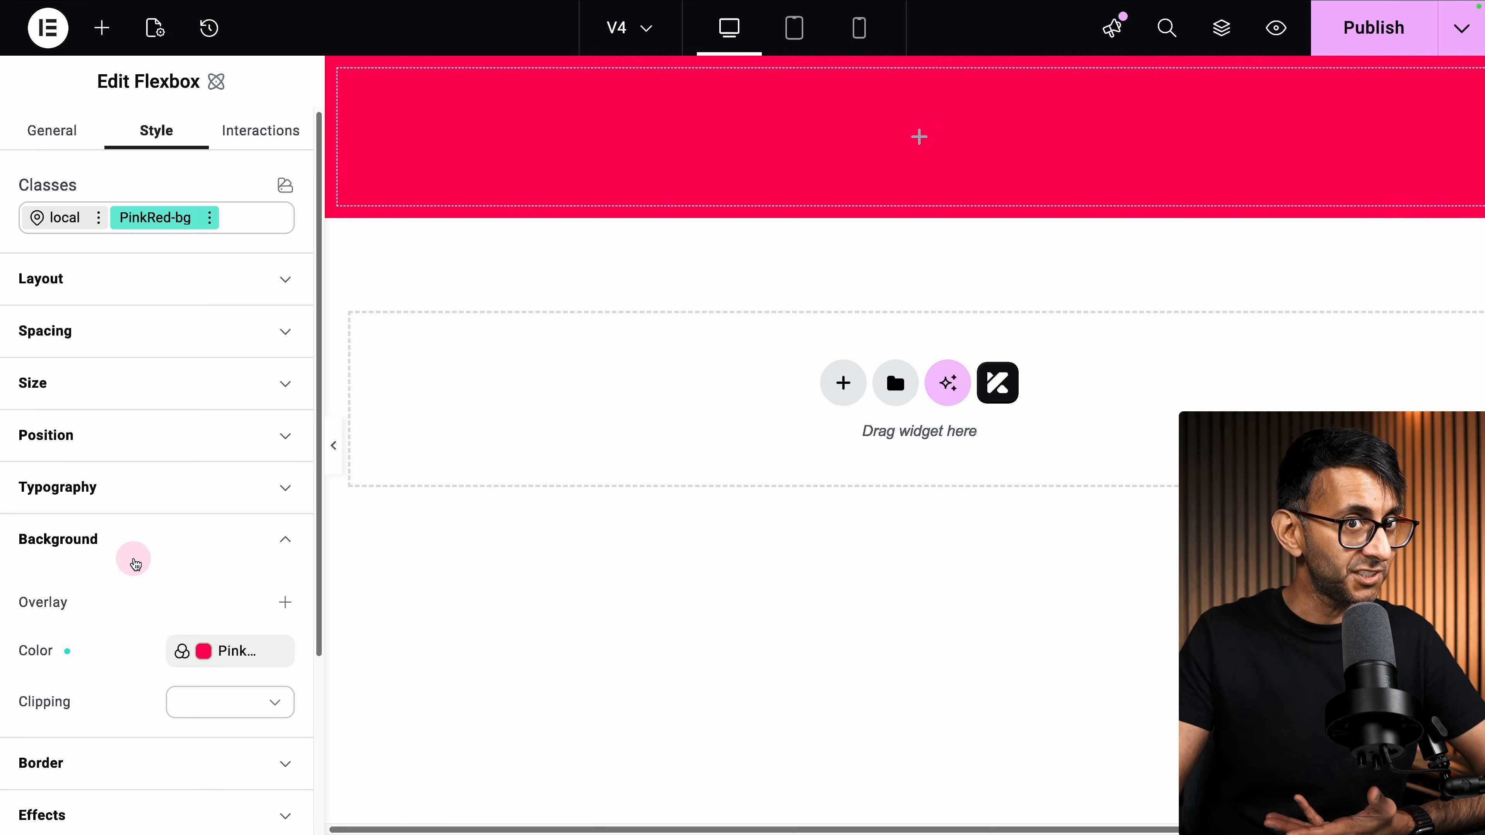
- Delete the flexbox and add a new one with an atomic heading inside it
{"action": "left_click", "coordinate": [968, 74]}
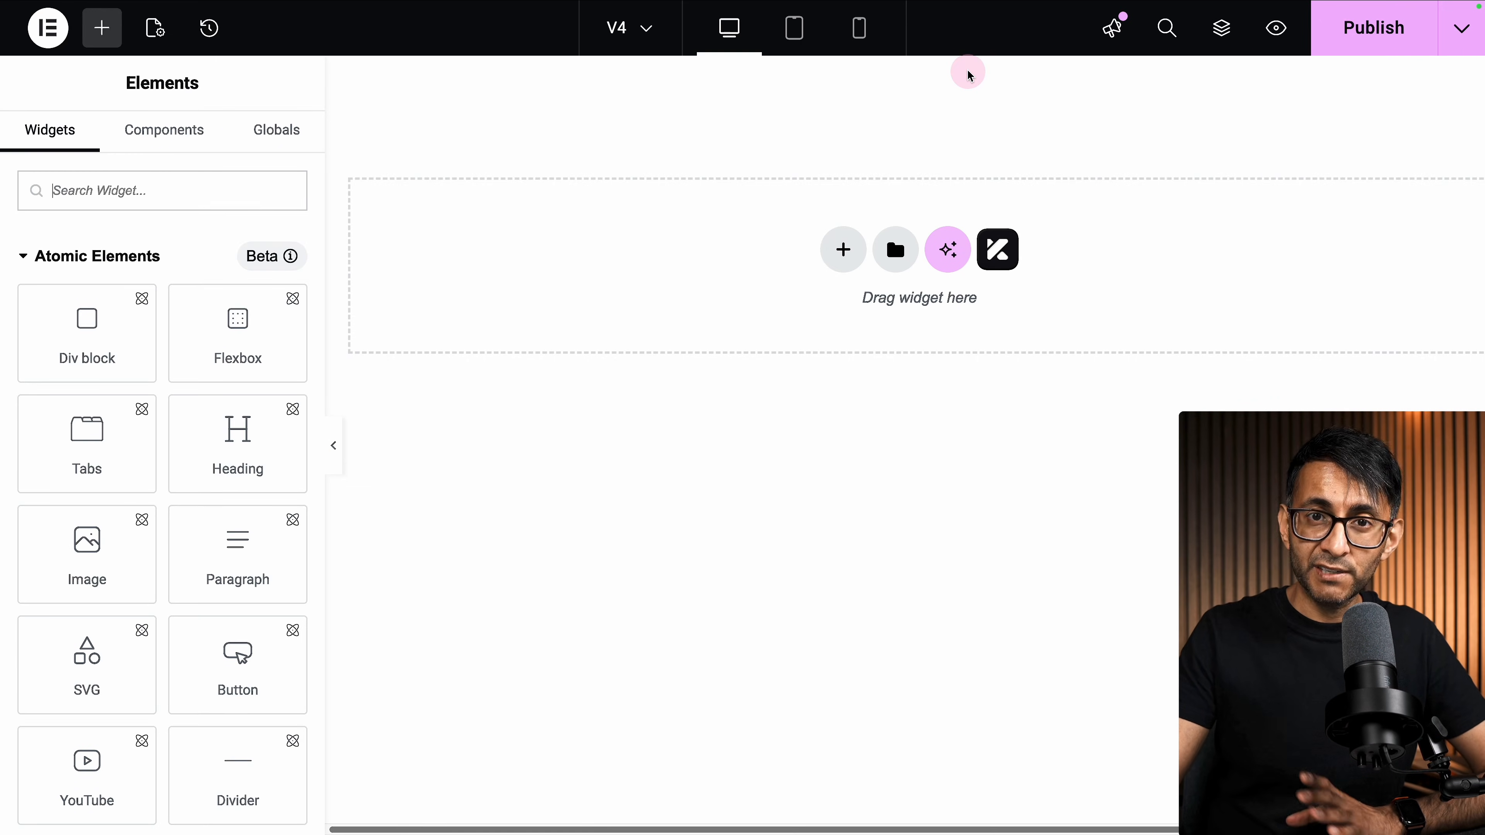
{"action": "left_click", "coordinate": [268, 332]}
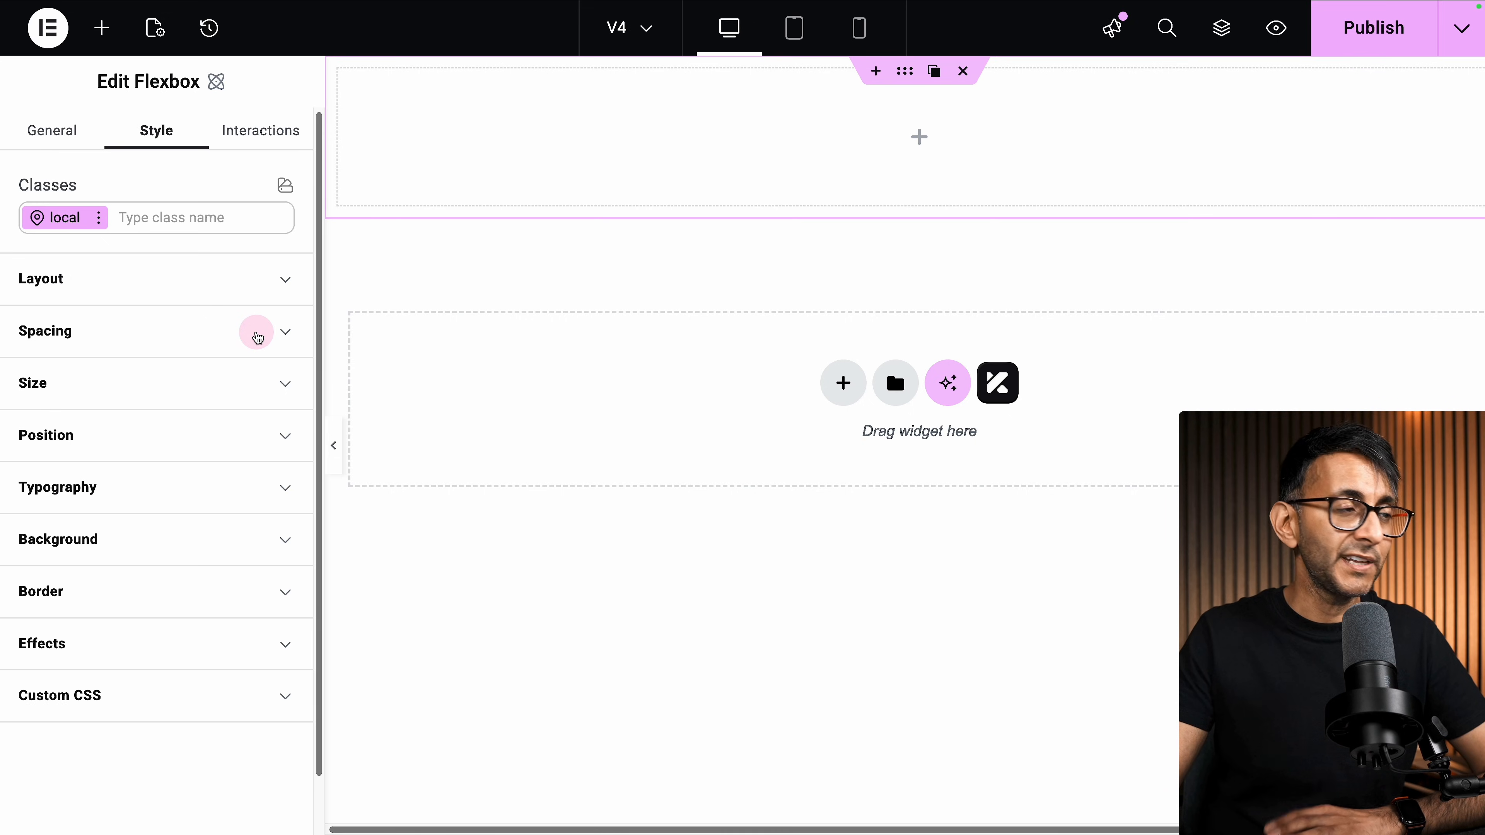
{"action": "left_click", "coordinate": [102, 28]}
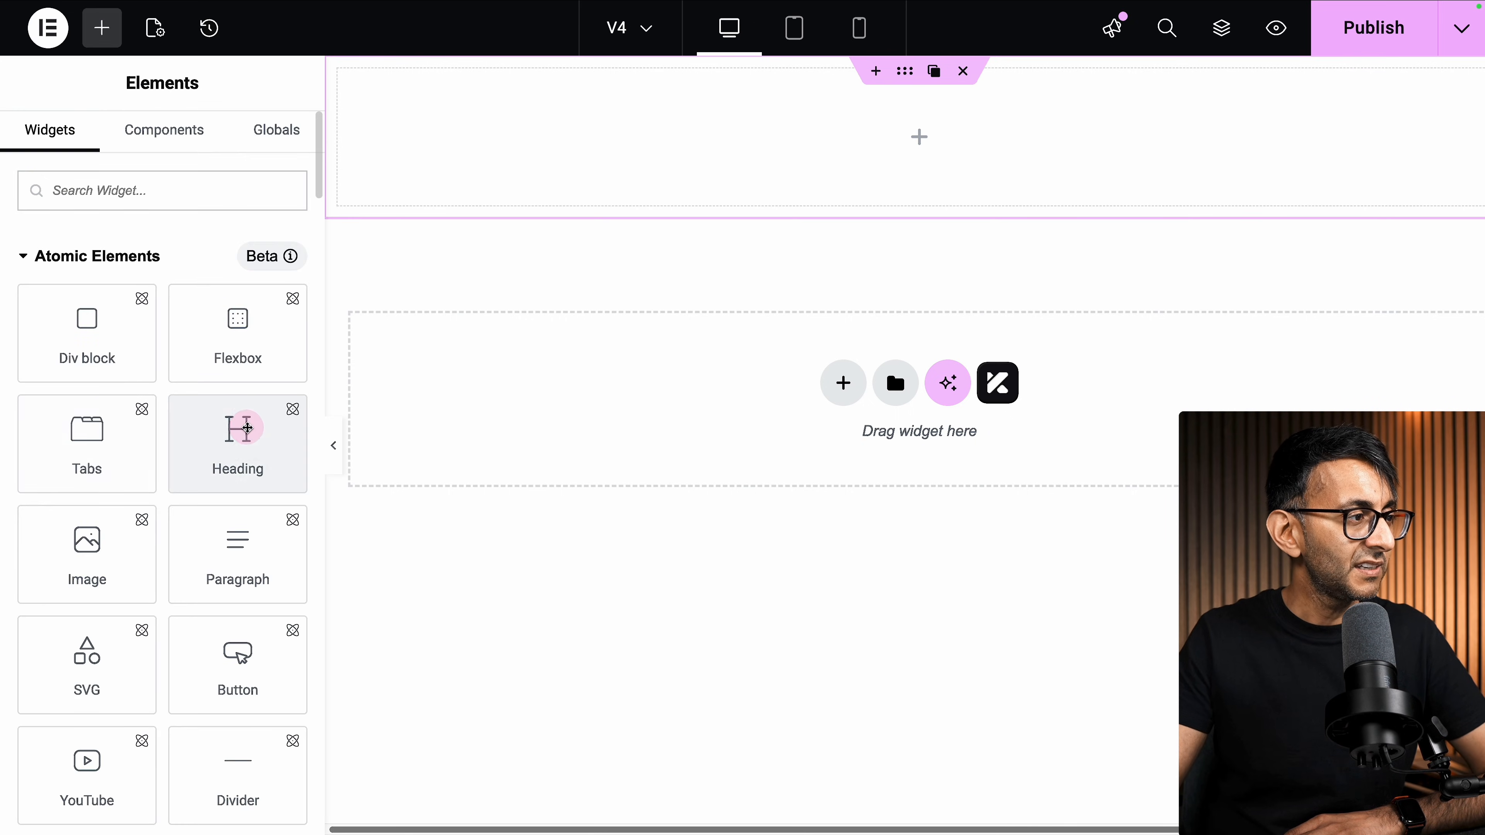
{"action": "left_click_drag", "start_coordinate": [239, 426], "coordinate": [607, 153]}
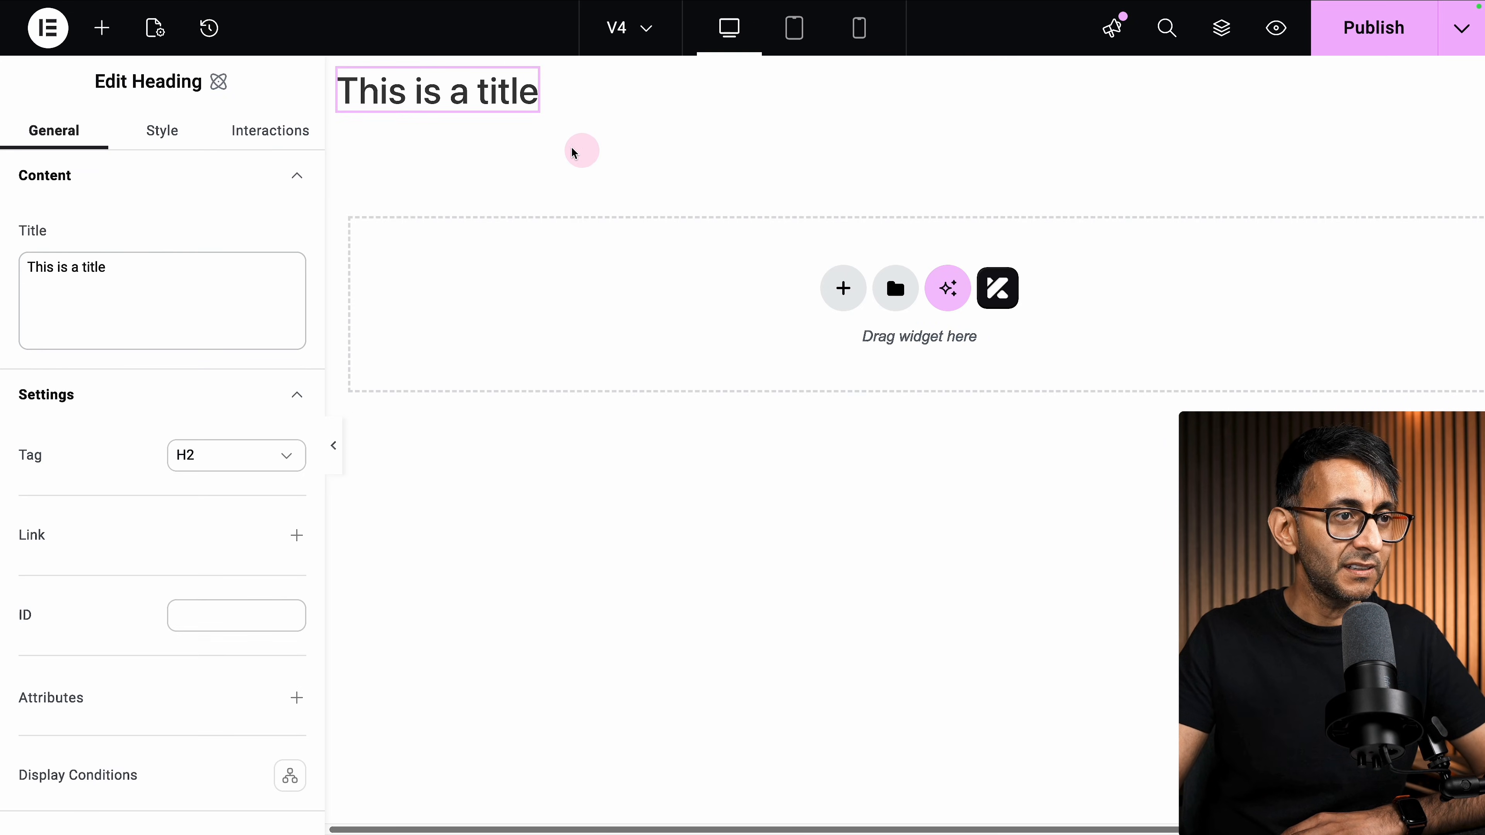
- Apply the existing Orange class to the heading
{"action": "left_click", "coordinate": [167, 146]}
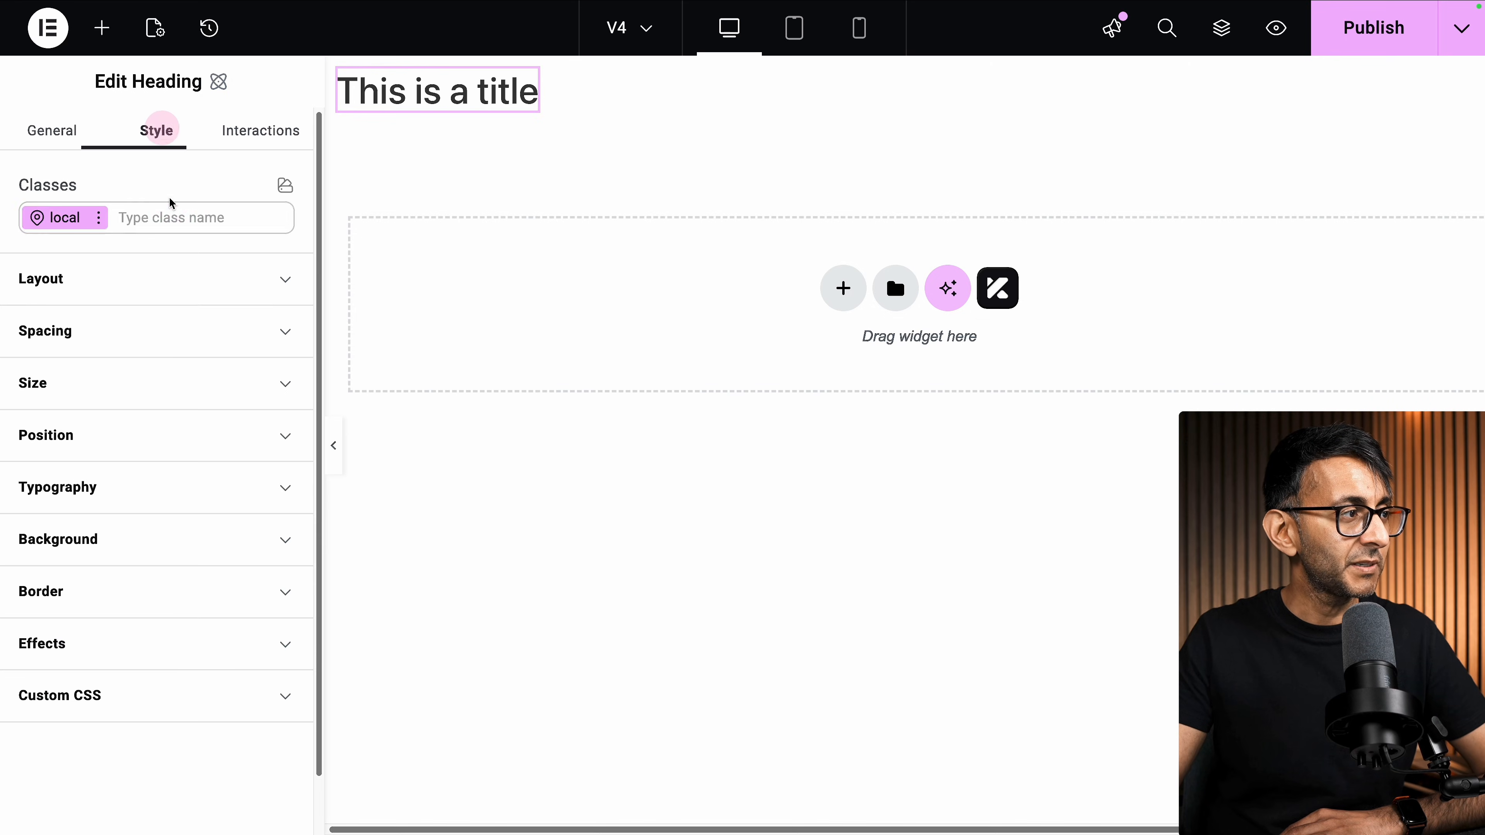
{"action": "left_click", "coordinate": [173, 217]}
{"action": "left_click", "coordinate": [95, 386]}
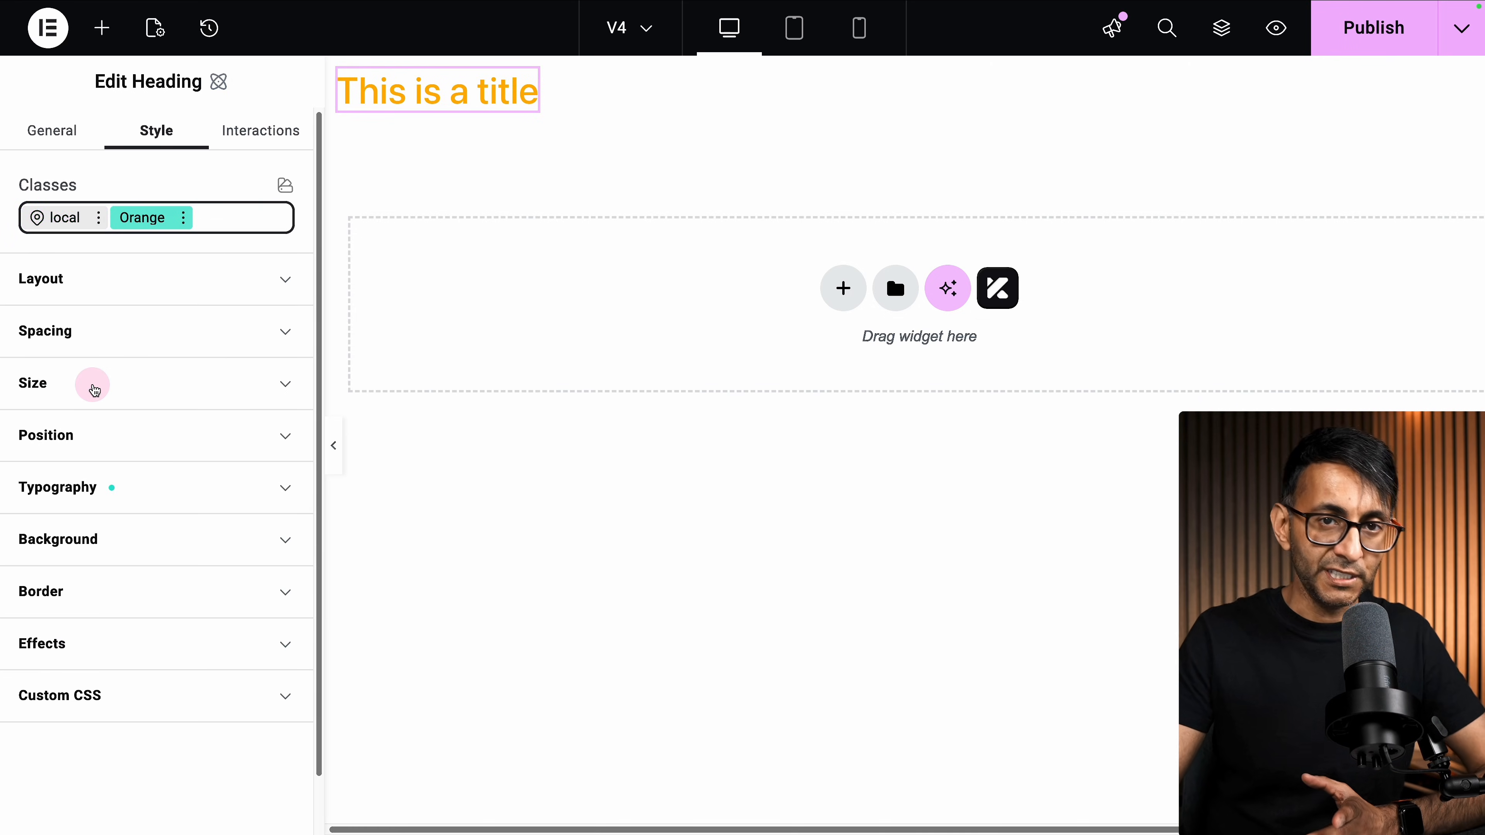
- Apply the existing PinkRed-bg class to the flexbox around the heading
{"action": "left_click_drag", "start_coordinate": [899, 77], "coordinate": [902, 76]}
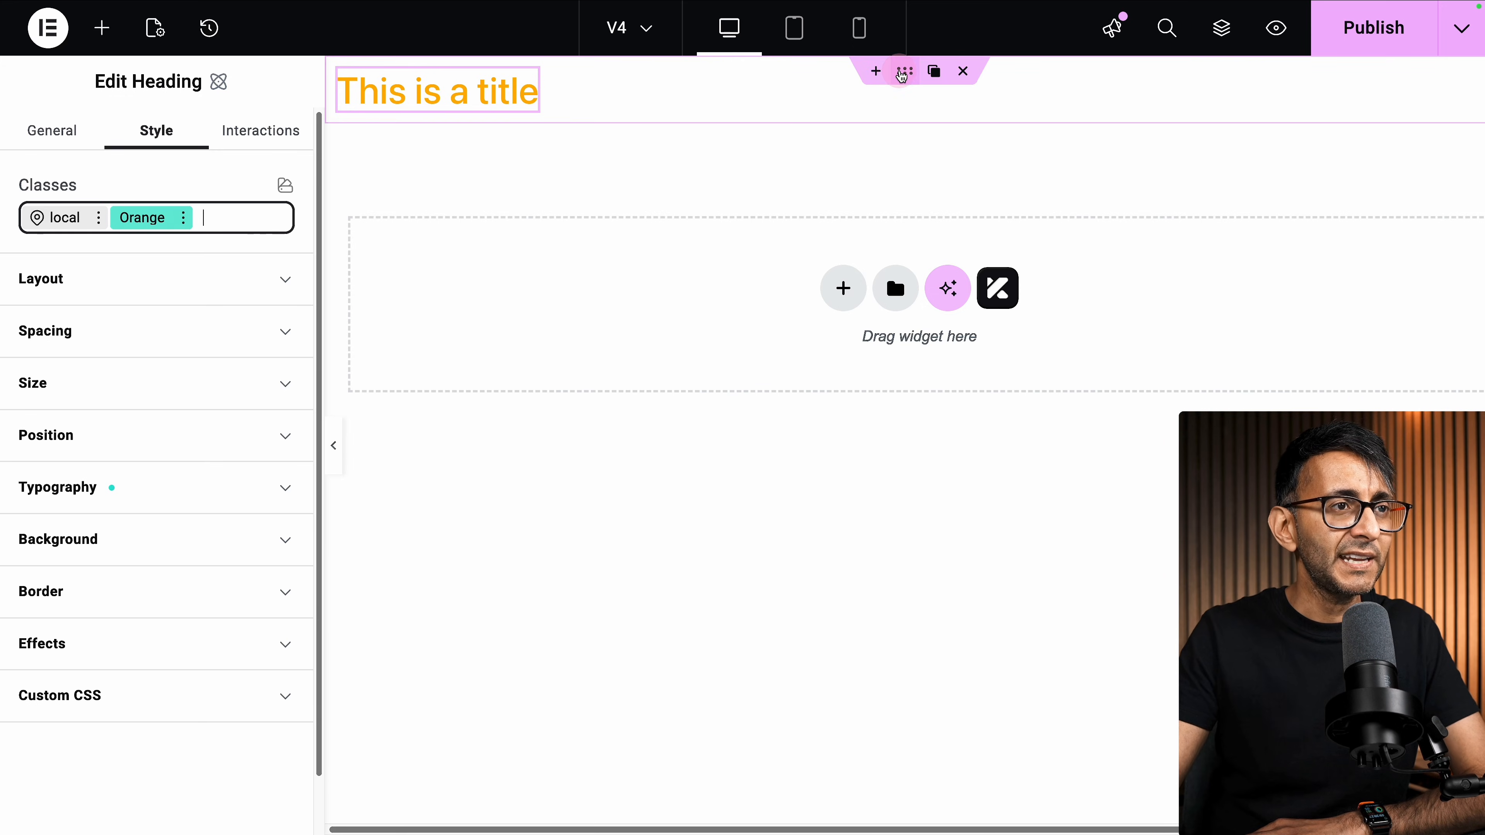
{"action": "left_click", "coordinate": [903, 73]}
{"action": "left_click", "coordinate": [126, 219]}
{"action": "type", "text": "pi"}
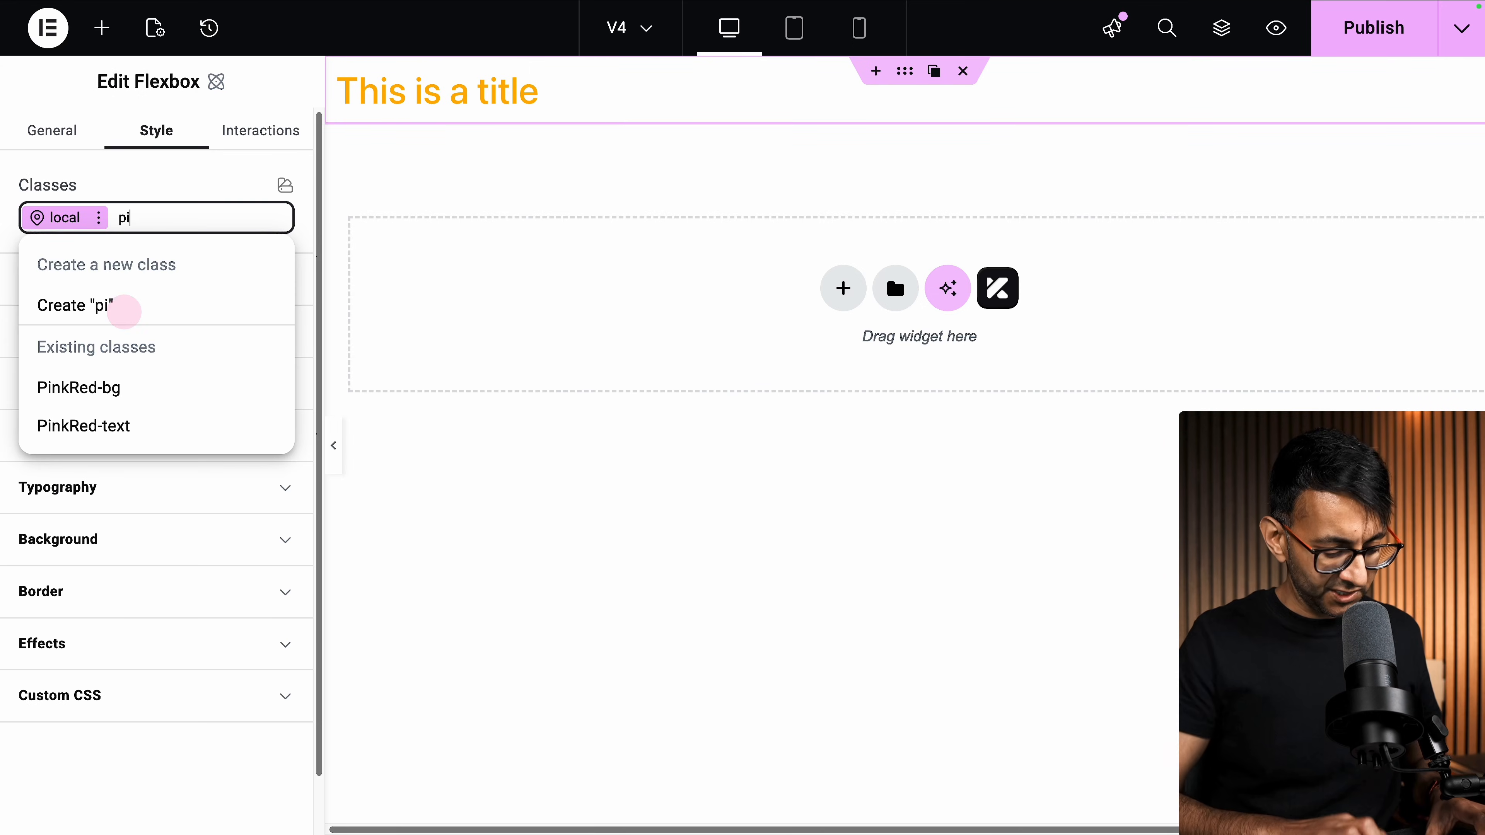
{"action": "type", "text": "n"}
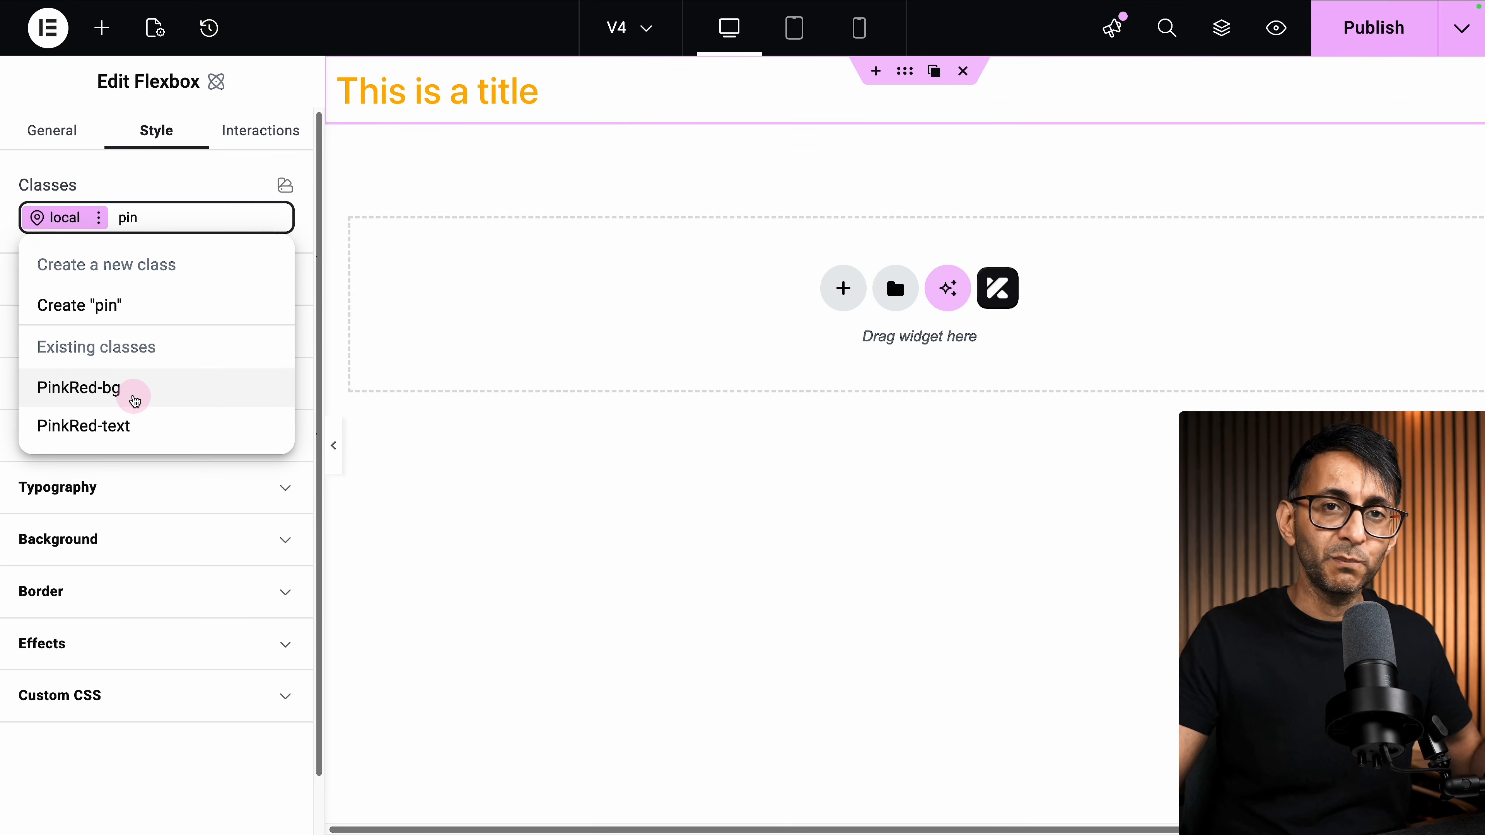
{"action": "left_click", "coordinate": [135, 402]}
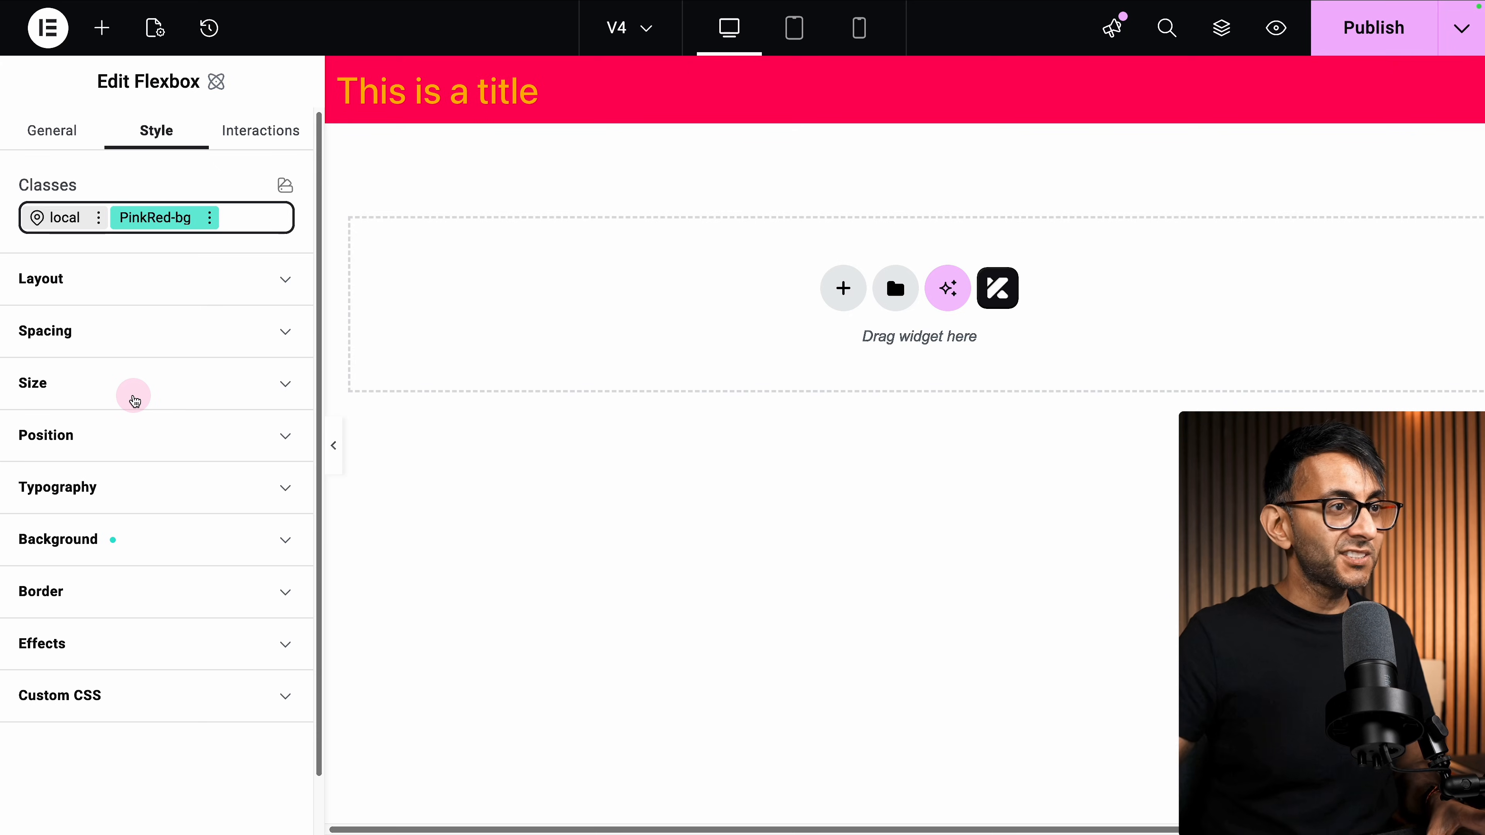
- Add the existing Monty and xxxlarge classes to the heading alongside Orange
{"action": "left_click", "coordinate": [457, 85]}
{"action": "left_click", "coordinate": [221, 225]}
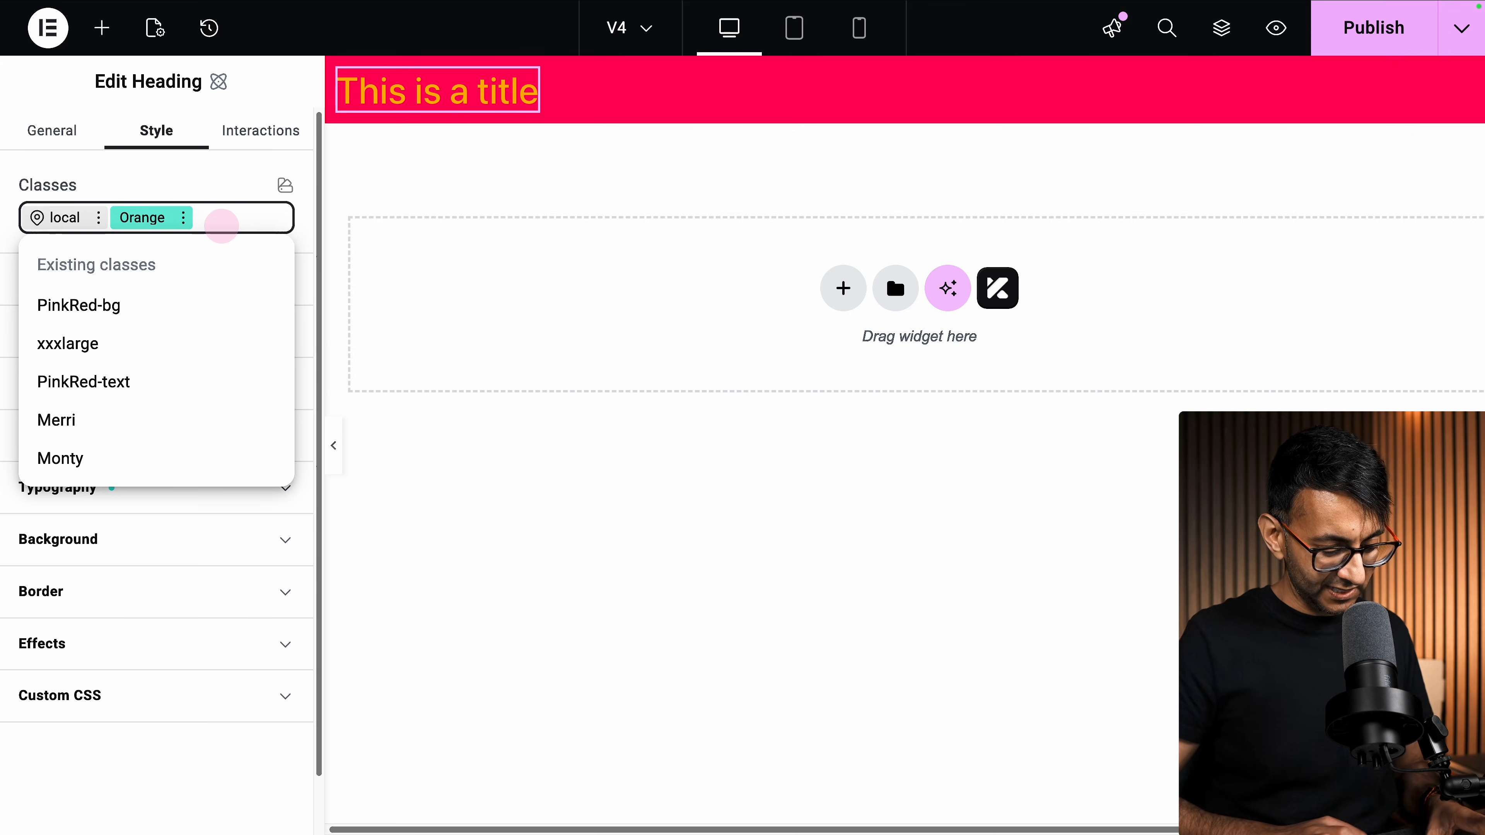
{"action": "type", "text": "monty"}
{"action": "key", "text": "Return"}
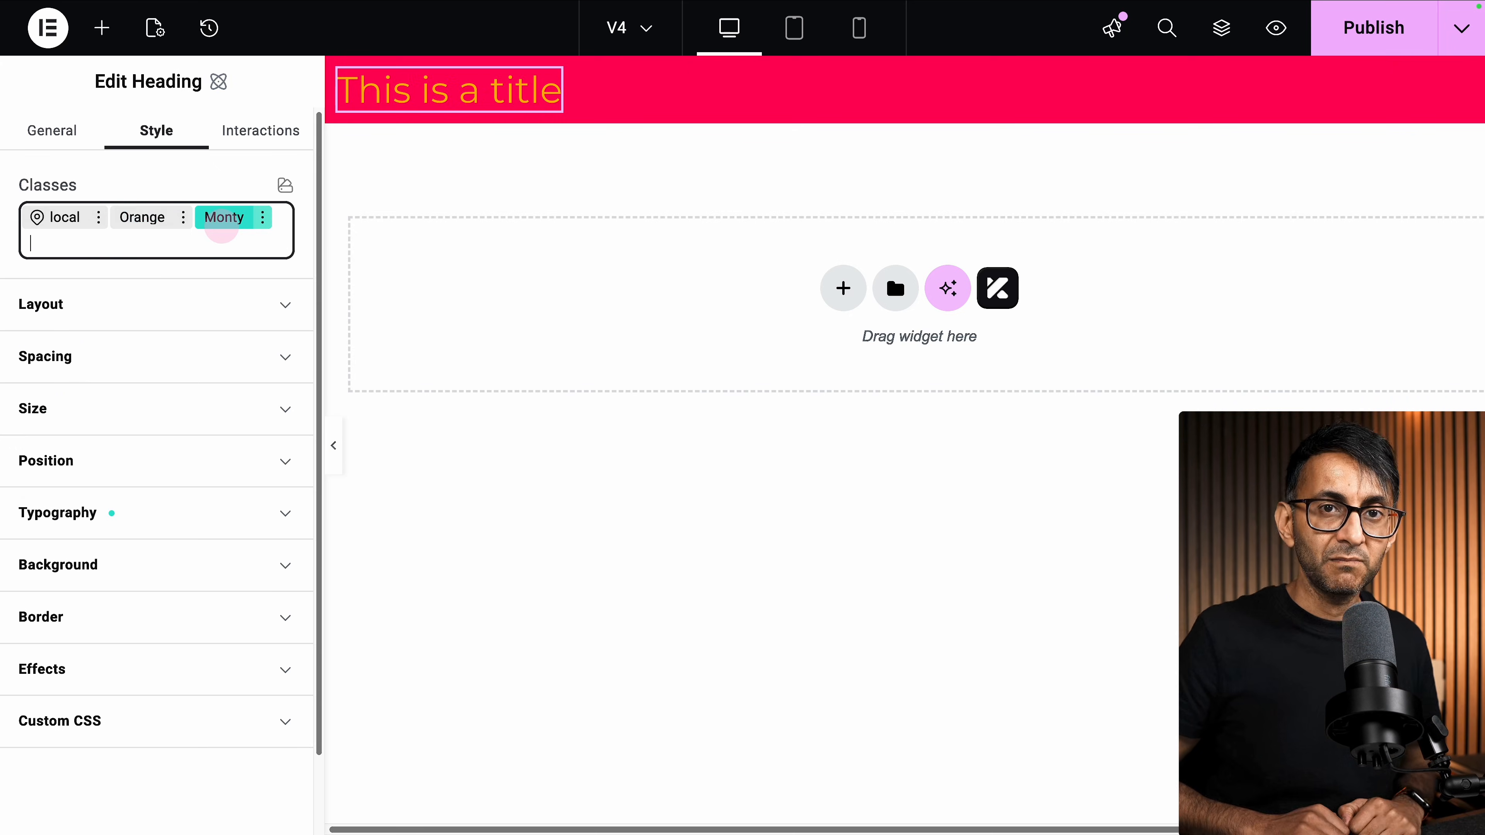
{"action": "type", "text": "xx"}
{"action": "left_click", "coordinate": [93, 410]}
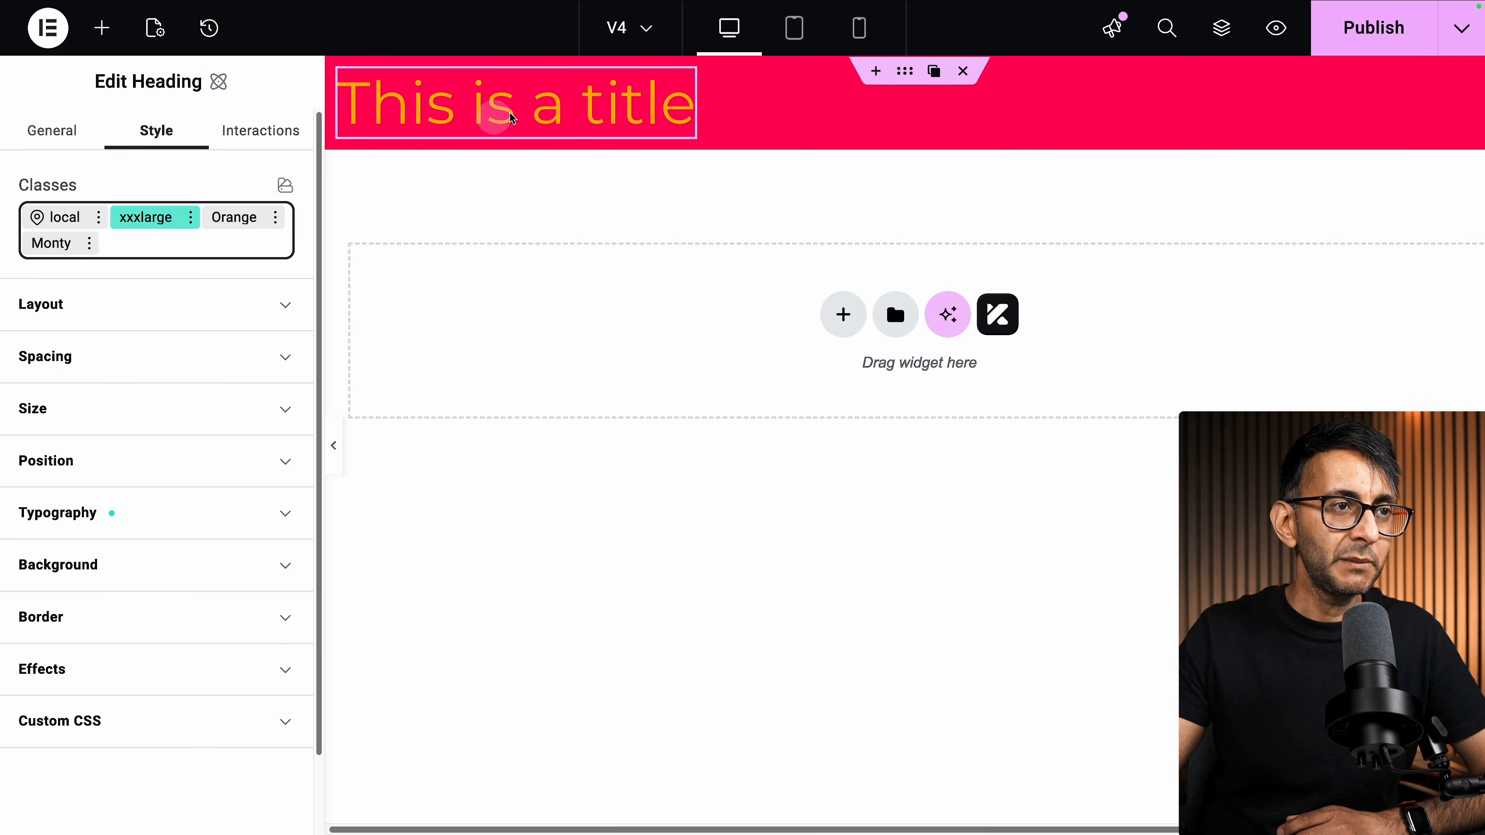
- Set the padding of the flexbox's PinkRed-bg class to the xxxlarge size variable on all four sides
{"action": "mouse_move", "coordinate": [886, 104]}
{"action": "left_click", "coordinate": [914, 74]}
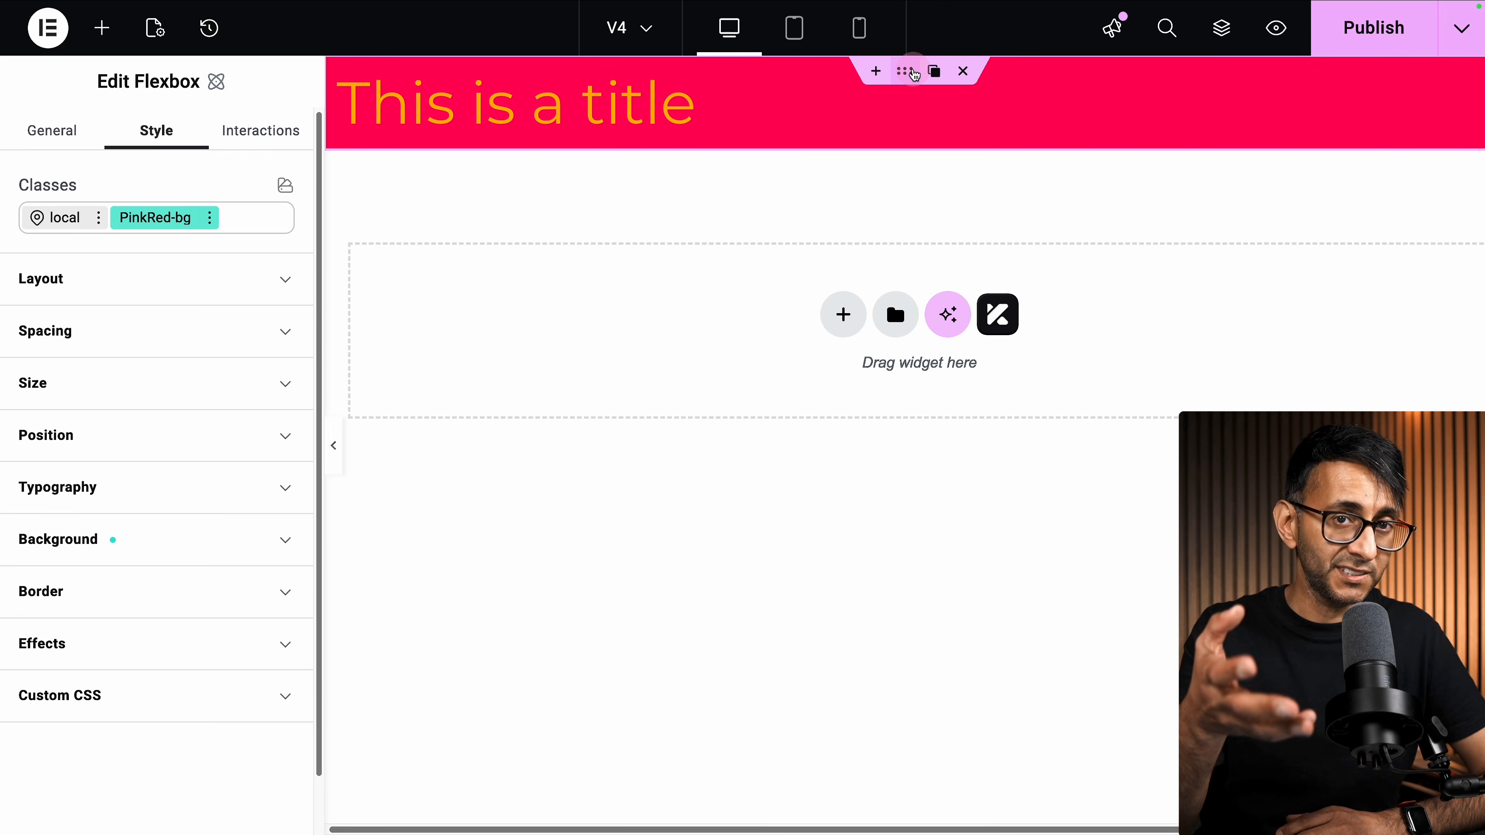
{"action": "left_click", "coordinate": [284, 332]}
{"action": "left_click", "coordinate": [56, 538]}
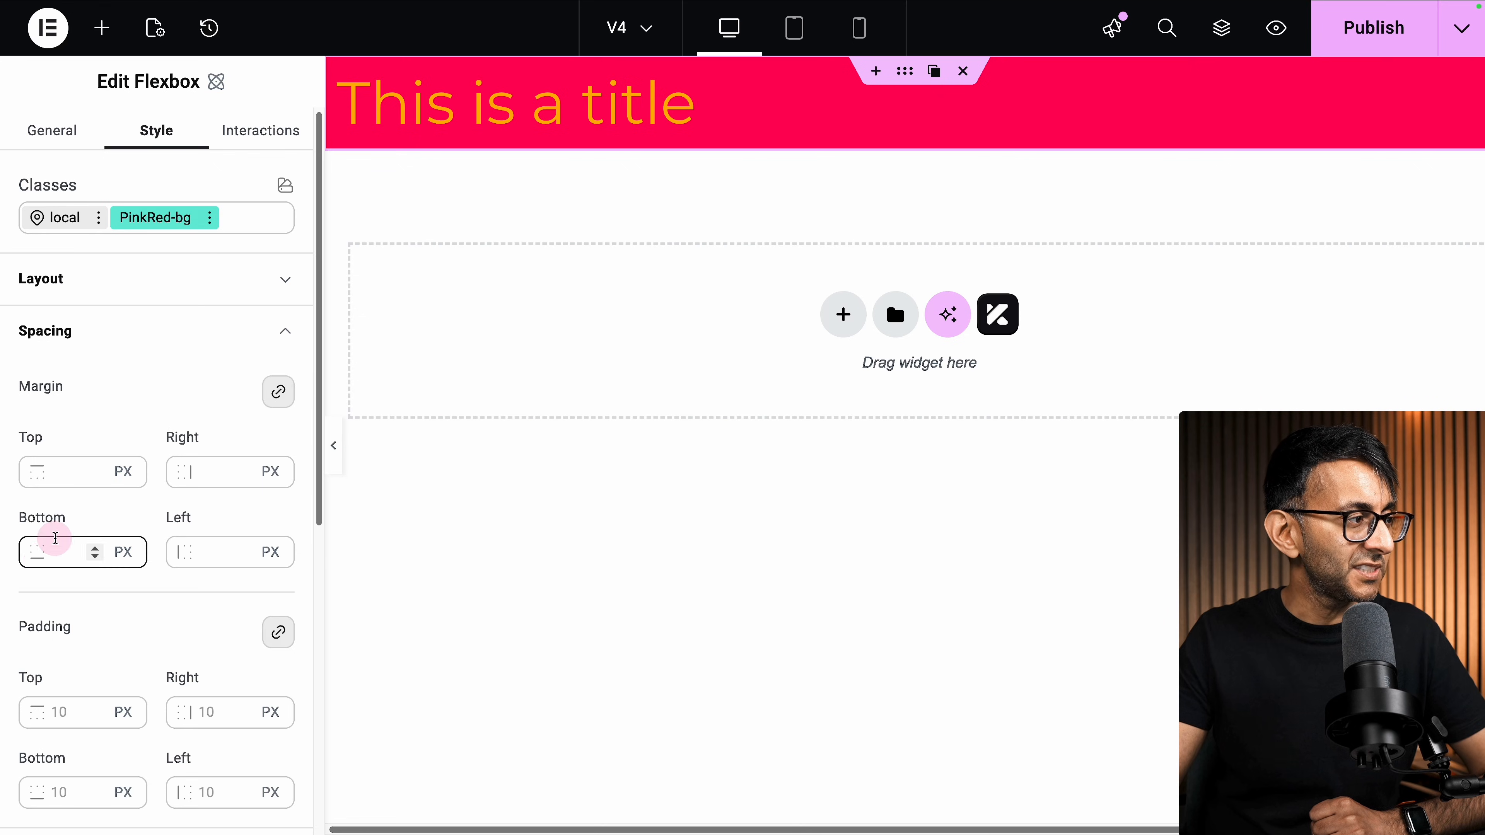
{"action": "scroll", "coordinate": [75, 693], "scroll_direction": "down", "scroll_amount": 4}
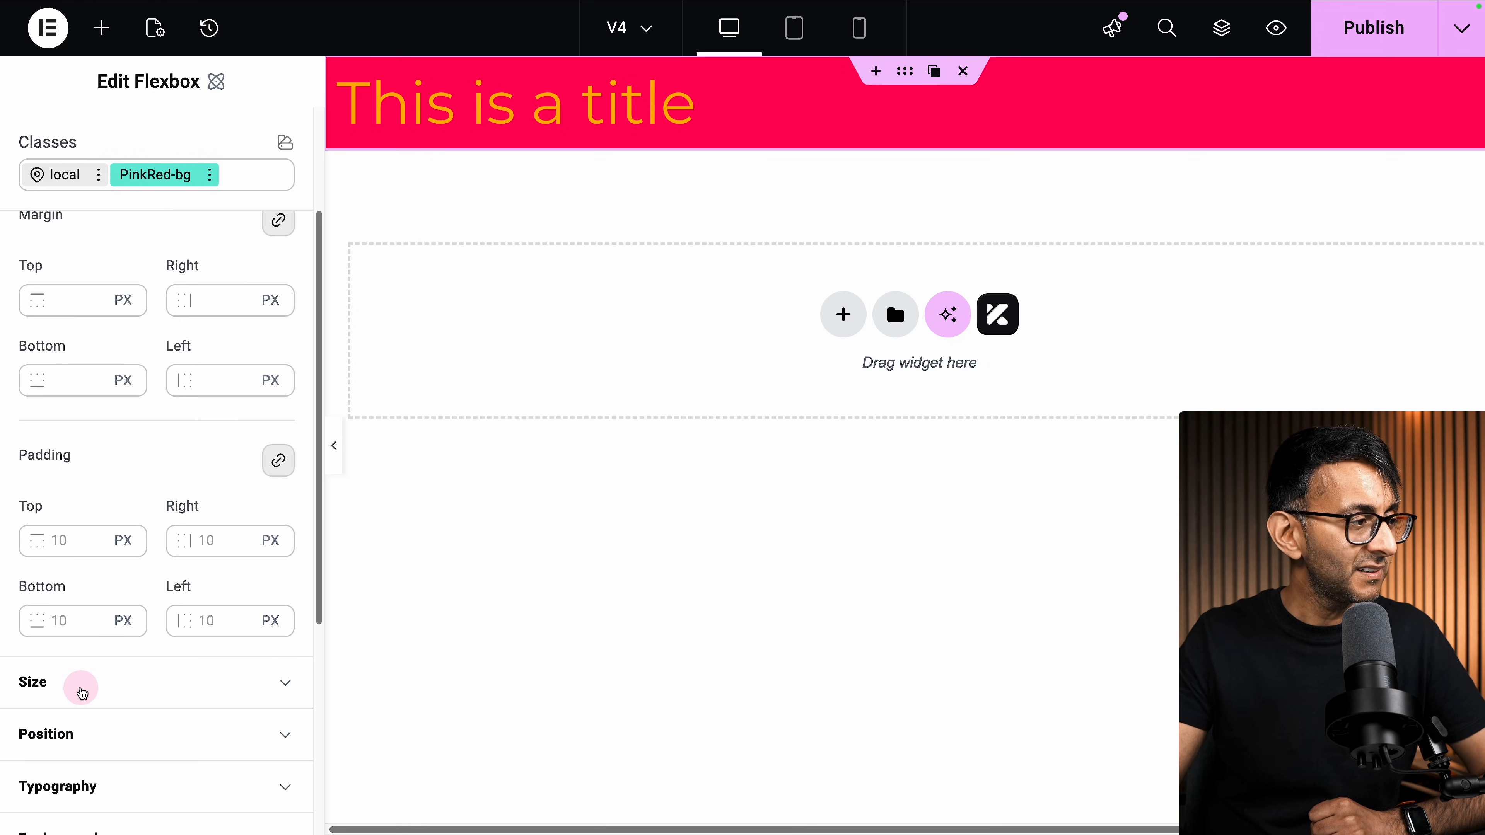
{"action": "left_click", "coordinate": [129, 504]}
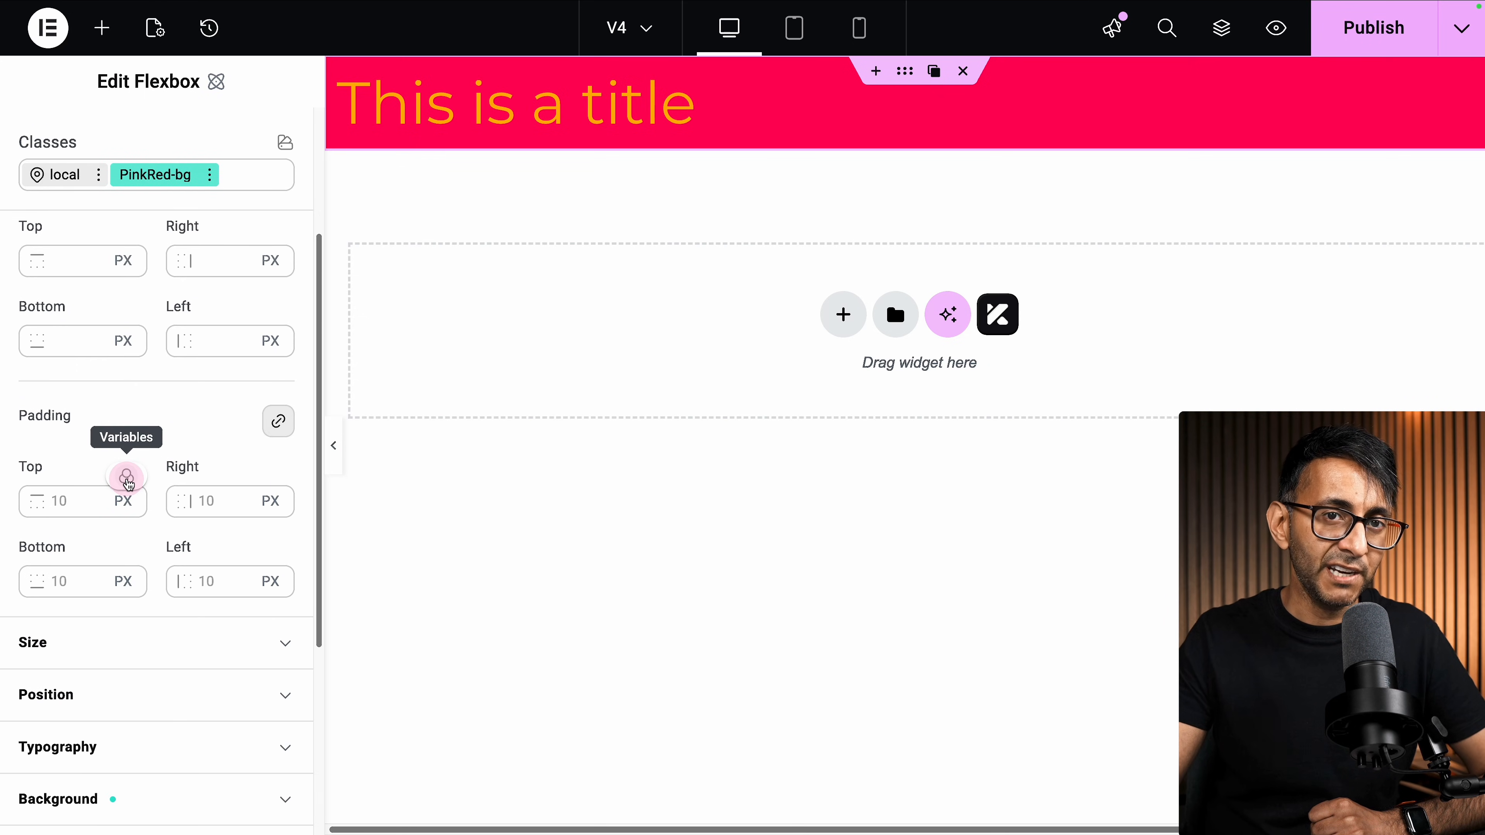
{"action": "left_click", "coordinate": [128, 482]}
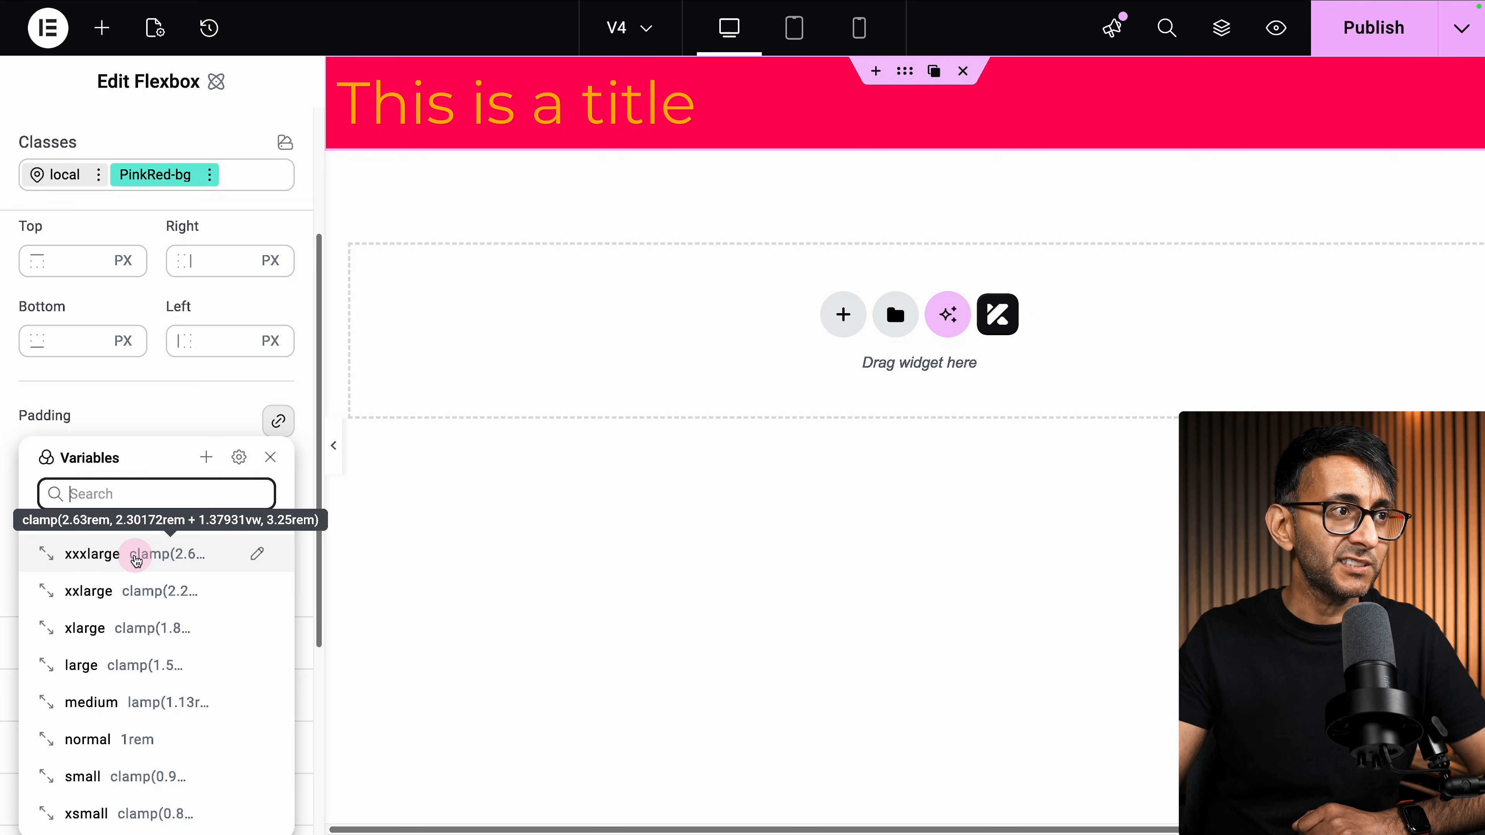
{"action": "left_click", "coordinate": [136, 559]}
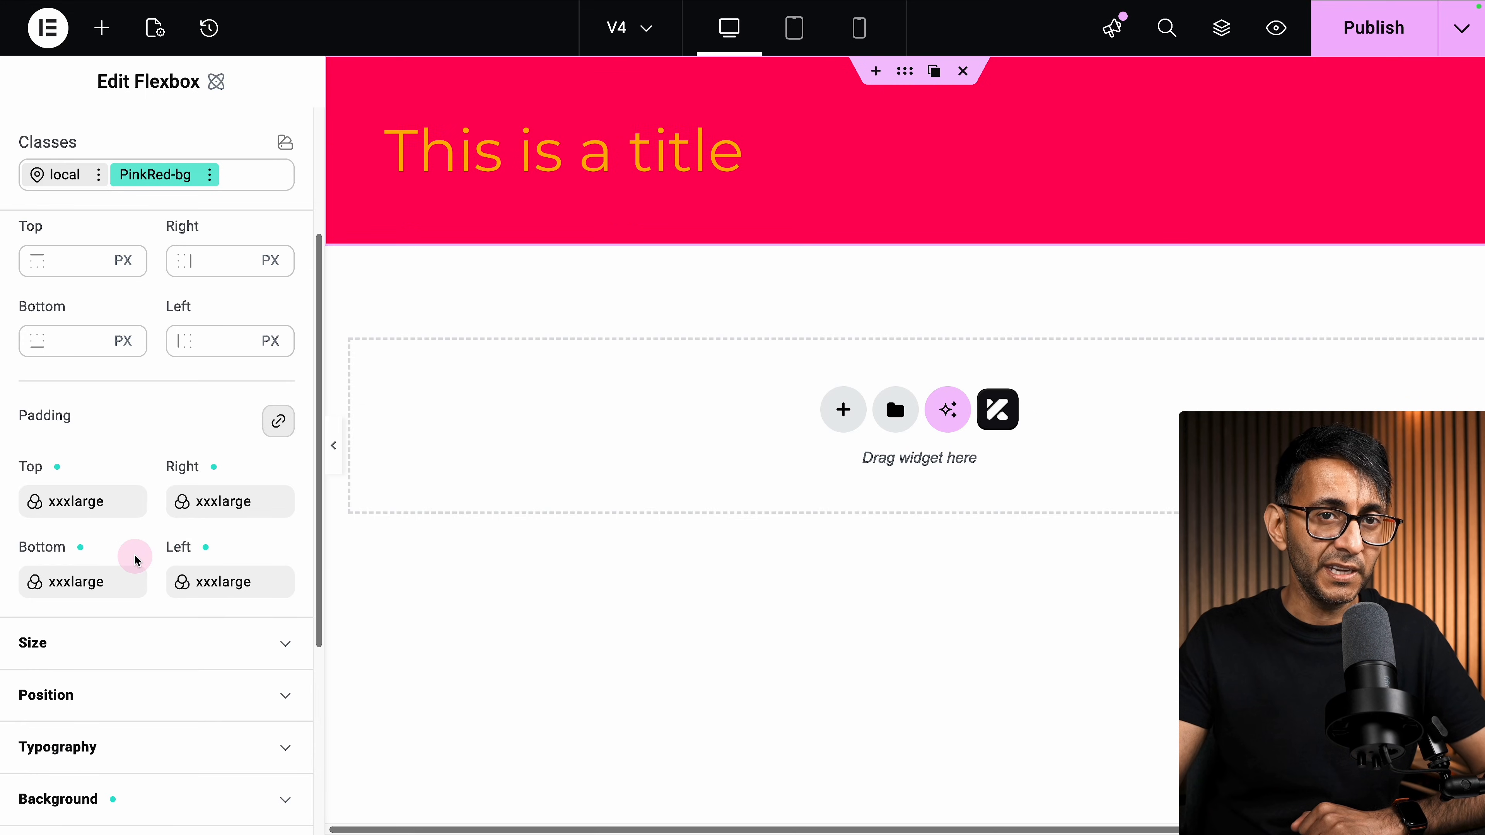